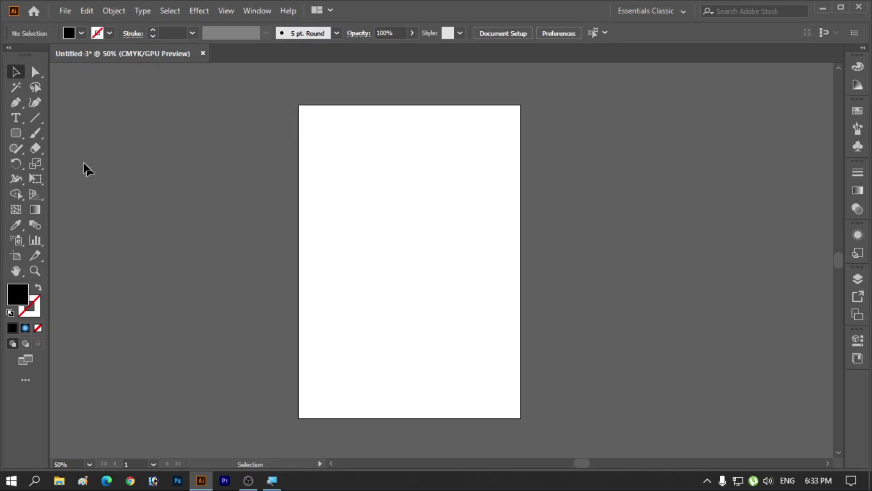
Place a 'Lorem ipsum' placeholder text line at the upper left of the artboard
{"action": "left_click", "coordinate": [15, 121]}
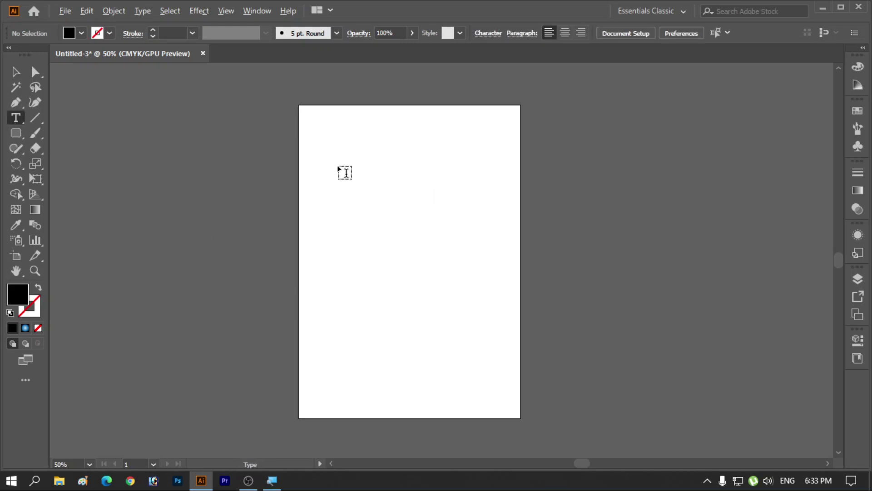
{"action": "scroll", "coordinate": [345, 172], "scroll_direction": "up", "scroll_amount": 1}
{"action": "left_click", "coordinate": [324, 148]}
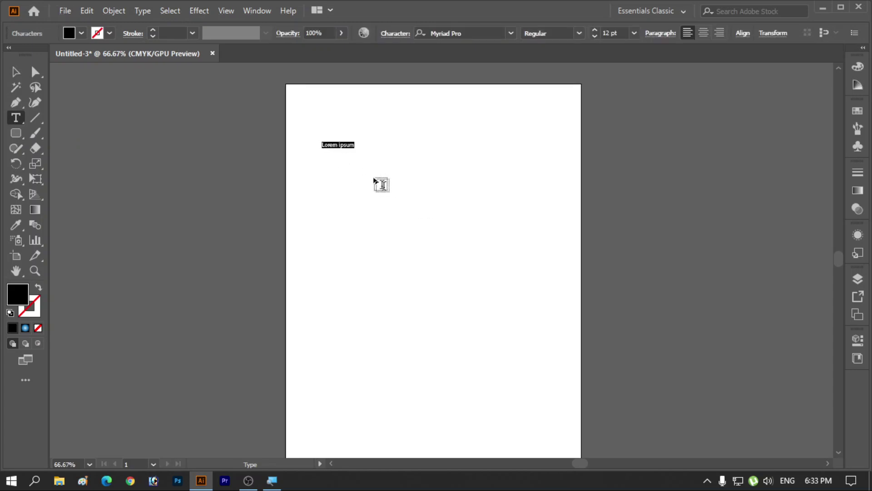
{"action": "scroll", "coordinate": [359, 160], "scroll_direction": "up", "scroll_amount": 1}
{"action": "scroll", "coordinate": [350, 155], "scroll_direction": "up", "scroll_amount": 1}
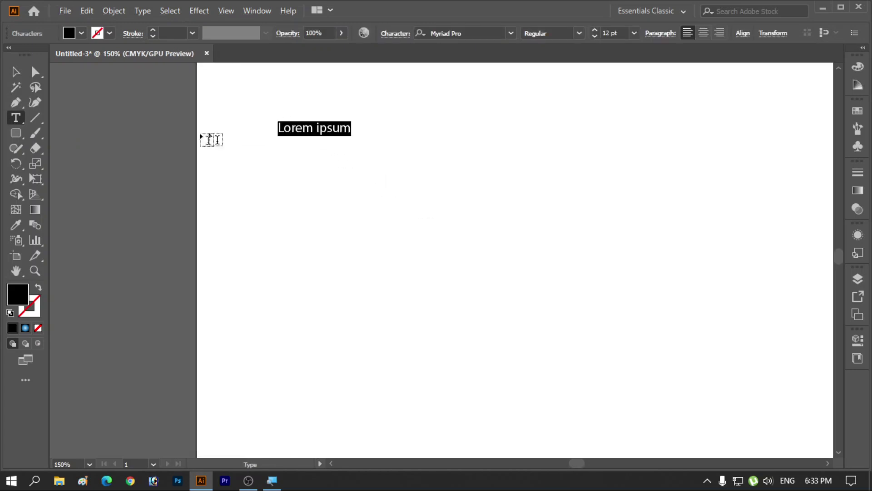
{"action": "left_click", "coordinate": [279, 129]}
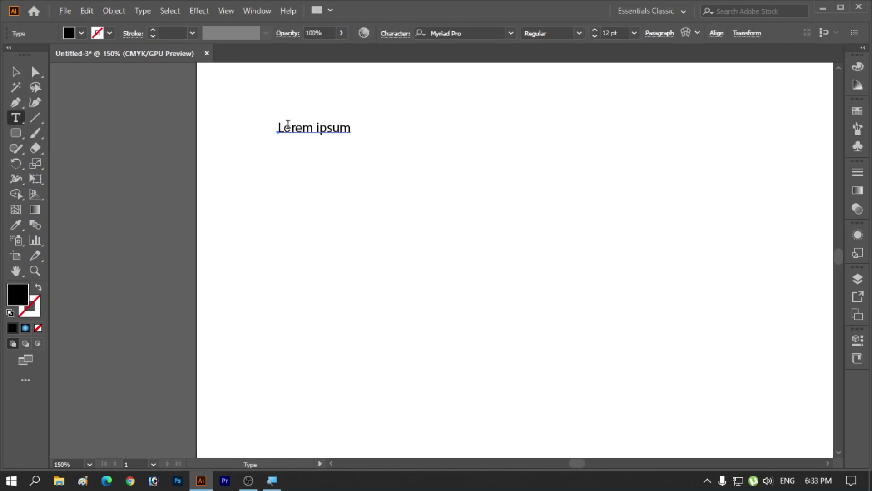
Add a second text line below reading 'BITMENTOR', then select both text lines
{"action": "left_click", "coordinate": [330, 155]}
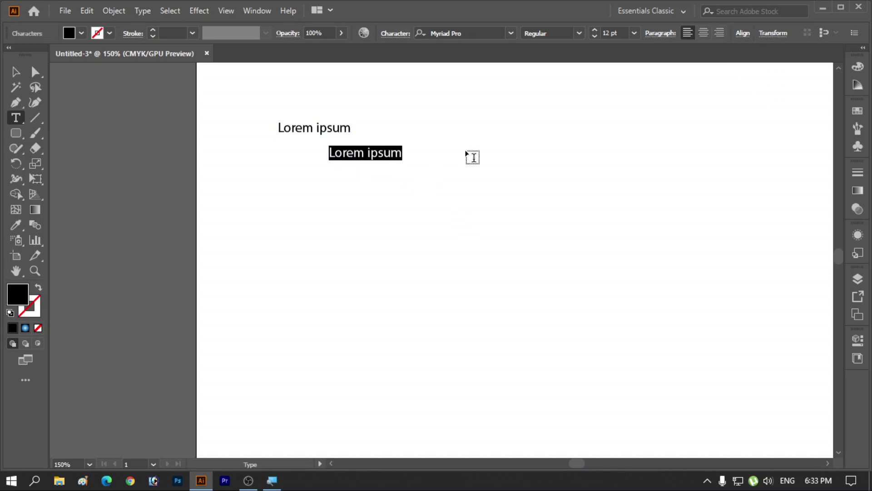
{"action": "key", "text": "BackSpace"}
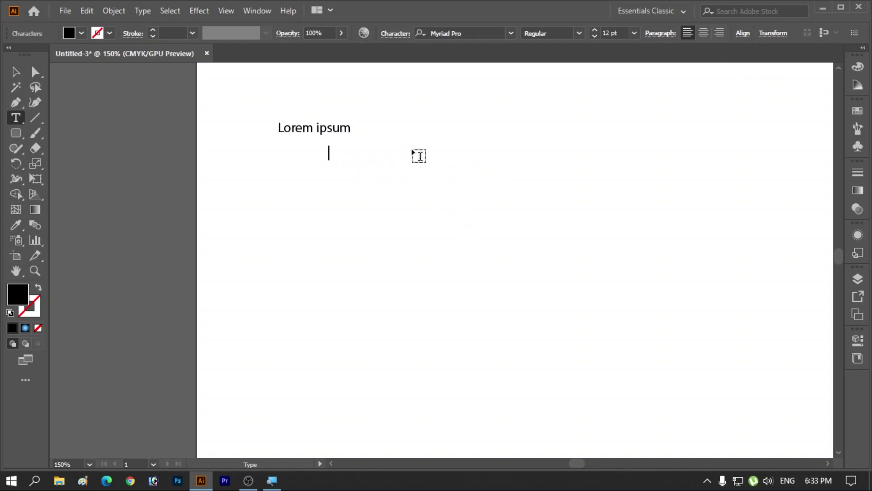
{"action": "type", "text": "BITMEN"}
{"action": "type", "text": "PR"}
{"action": "key", "text": "BackSpace"}
{"action": "key", "text": "BackSpace"}
{"action": "type", "text": "R"}
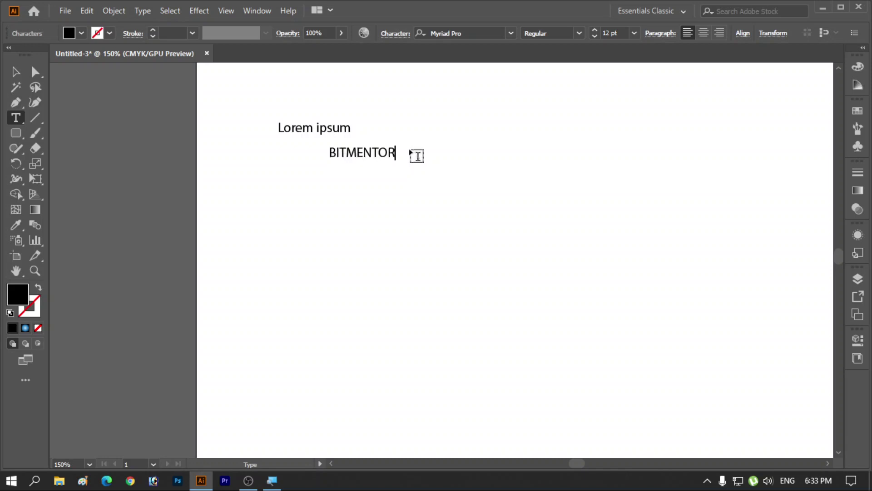
{"action": "key", "text": "Escape"}
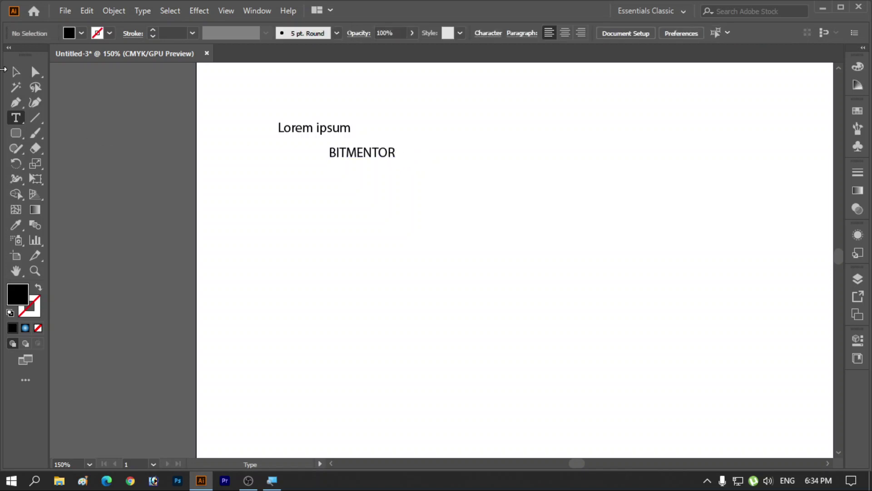
{"action": "key", "text": "v"}
{"action": "left_click_drag", "start_coordinate": [416, 200], "coordinate": [265, 115]}
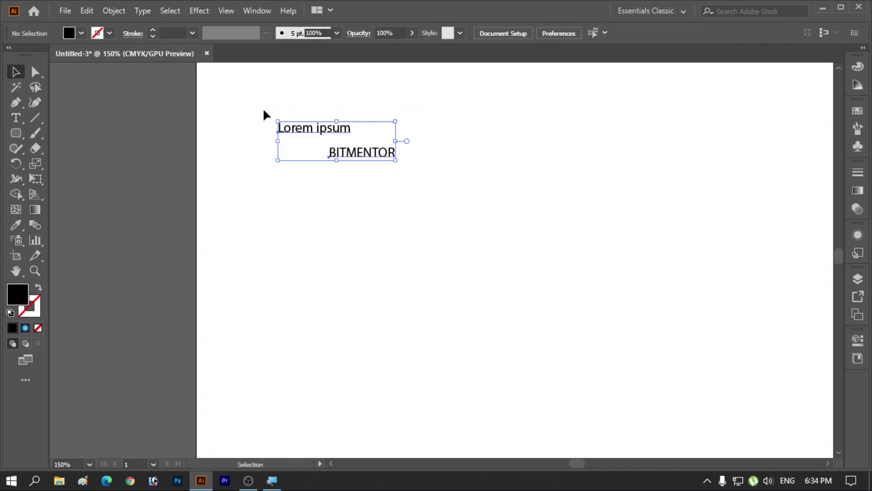
Delete both text lines, zoom out, and choose the plain horizontal Type Tool
{"action": "key", "text": "Delete"}
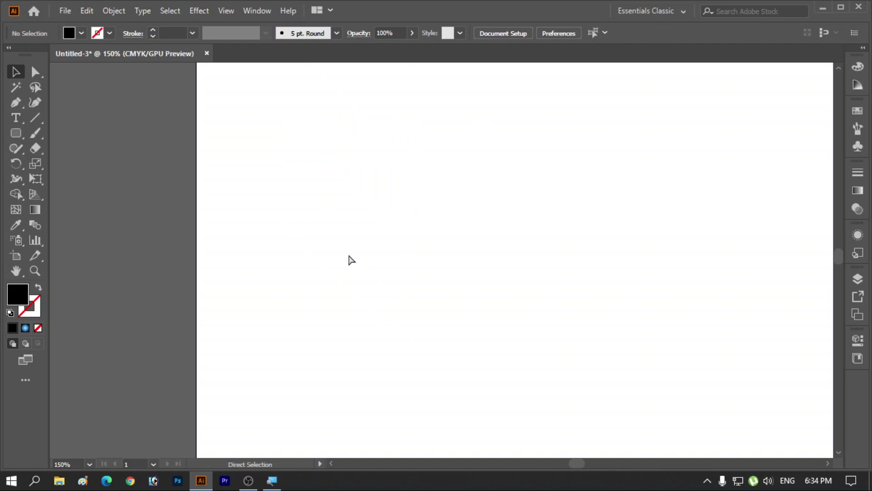
{"action": "key", "text": "ctrl+minus"}
{"action": "key", "text": "ctrl+minus"}
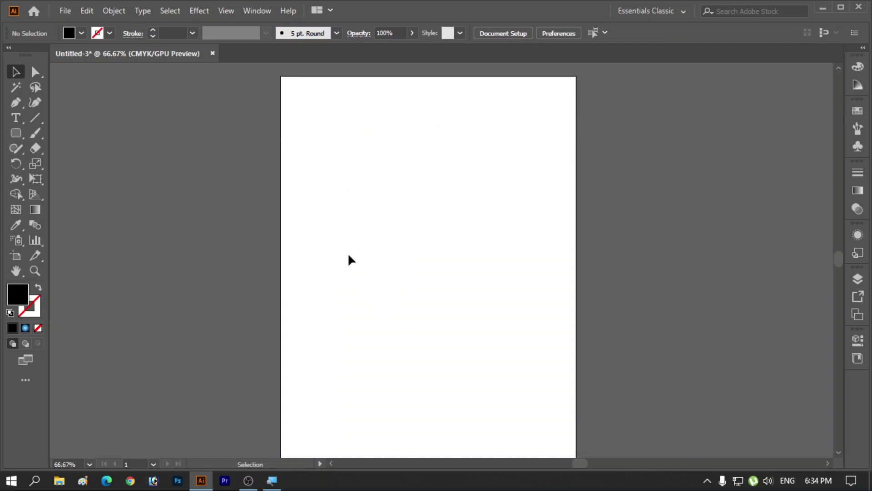
{"action": "left_click", "coordinate": [10, 117]}
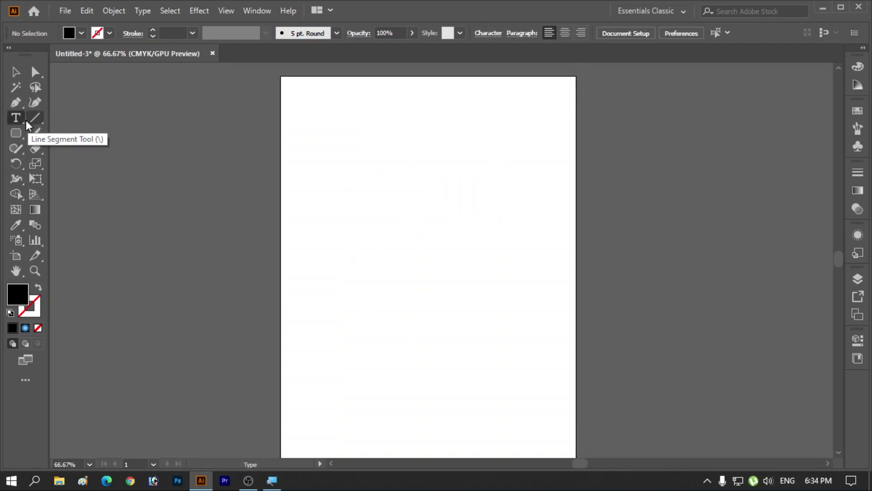
{"action": "left_click", "coordinate": [14, 122]}
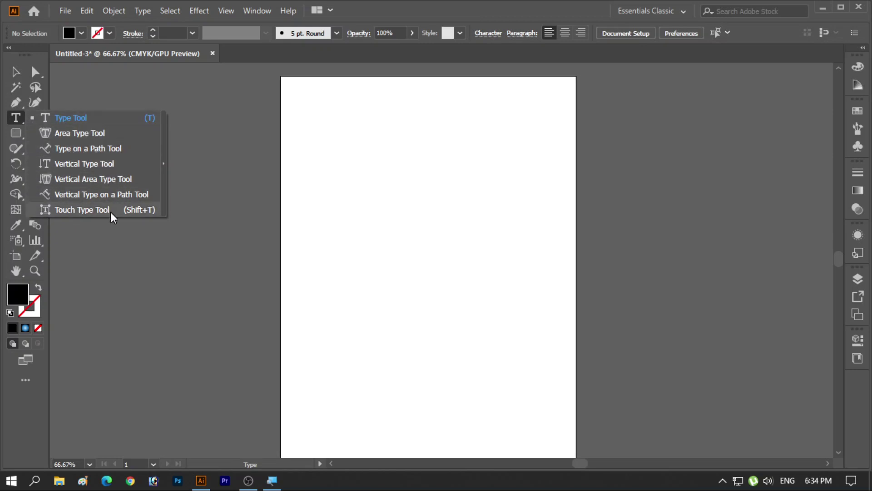
{"action": "left_click", "coordinate": [14, 116]}
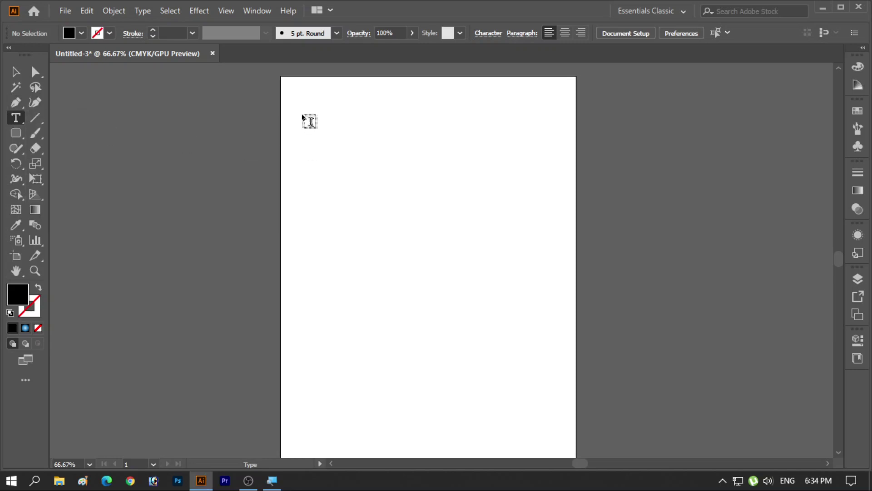
Drag a placeholder text area down the page's left side and paste an extra paragraph after 'facilisi.'
{"action": "left_click_drag", "start_coordinate": [288, 84], "coordinate": [427, 351]}
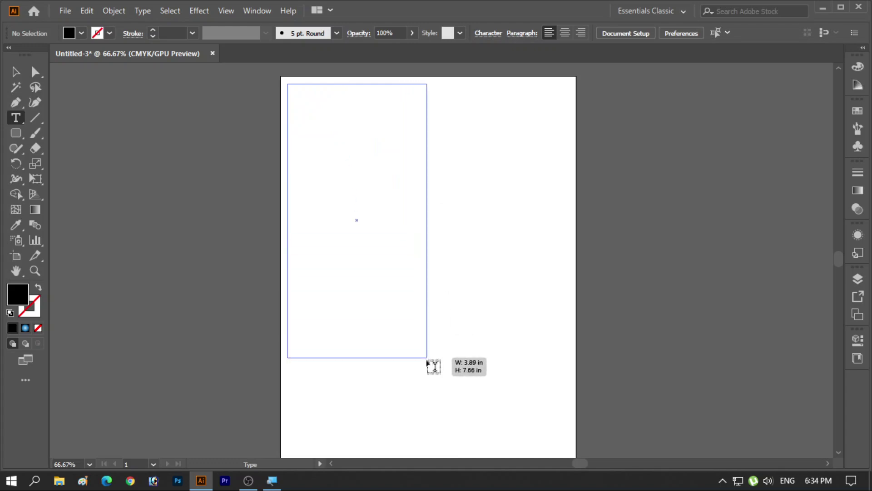
{"action": "left_click_drag", "start_coordinate": [434, 360], "coordinate": [435, 450]}
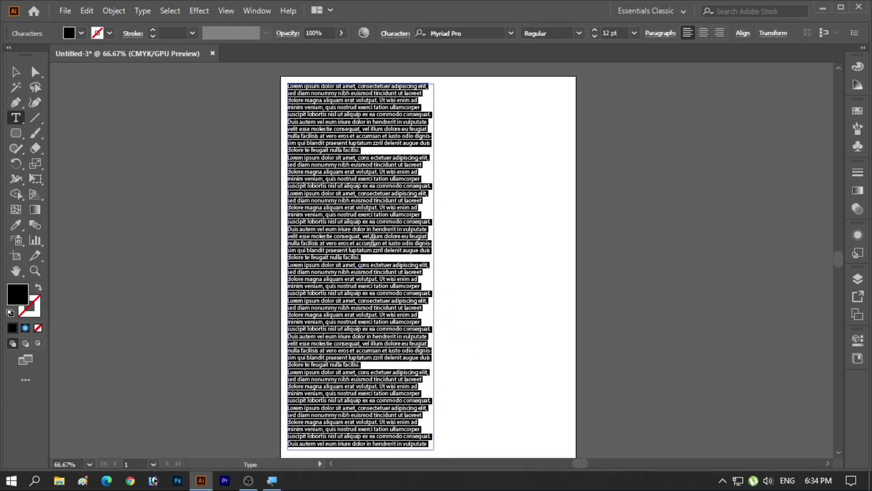
{"action": "scroll", "coordinate": [371, 237], "scroll_direction": "down", "scroll_amount": 1}
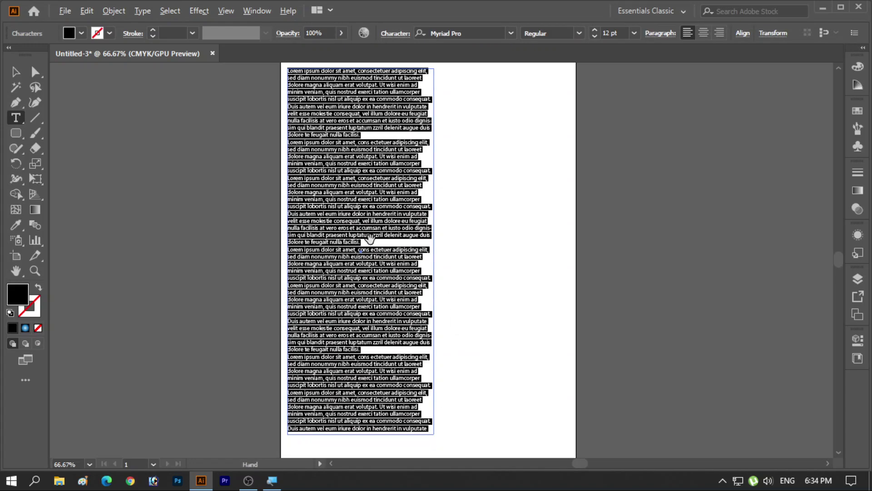
{"action": "scroll", "coordinate": [370, 237], "scroll_direction": "down", "scroll_amount": 1}
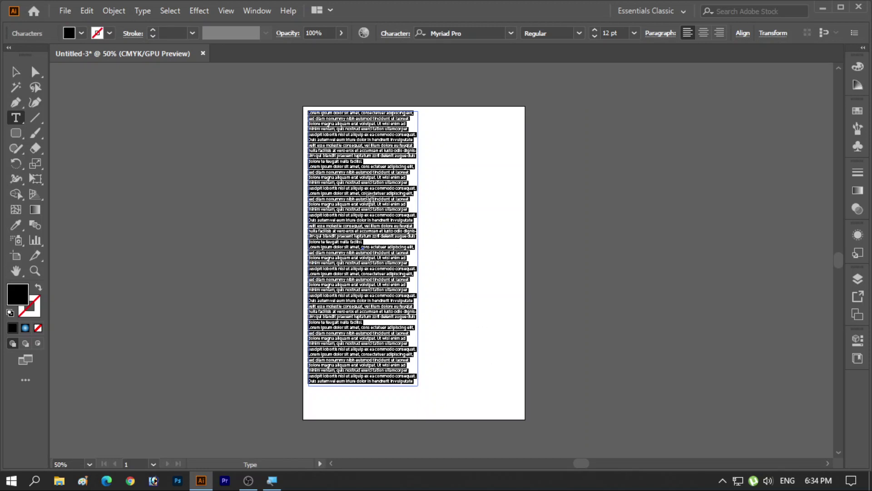
{"action": "key", "text": "ctrl"}
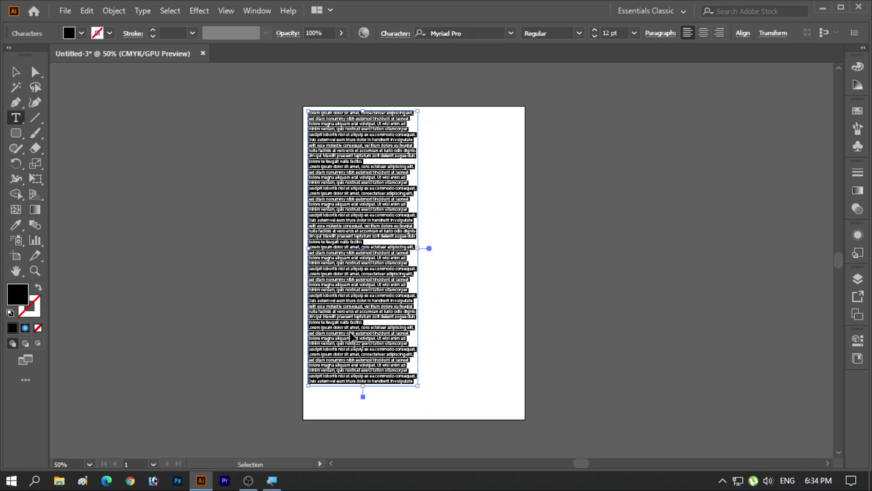
{"action": "left_click", "coordinate": [368, 242]}
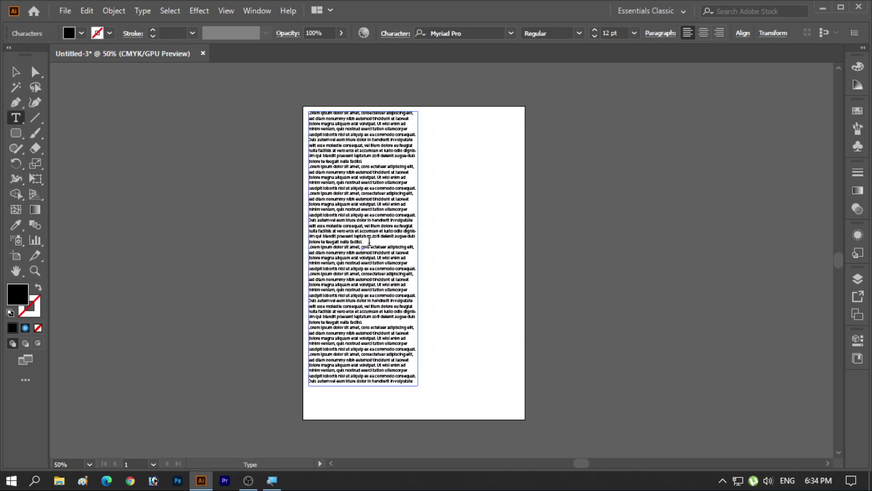
{"action": "key", "text": "ctrl+equal"}
{"action": "key", "text": "ctrl+equal"}
{"action": "key", "text": "ctrl"}
{"action": "key", "text": "ctrl+v"}
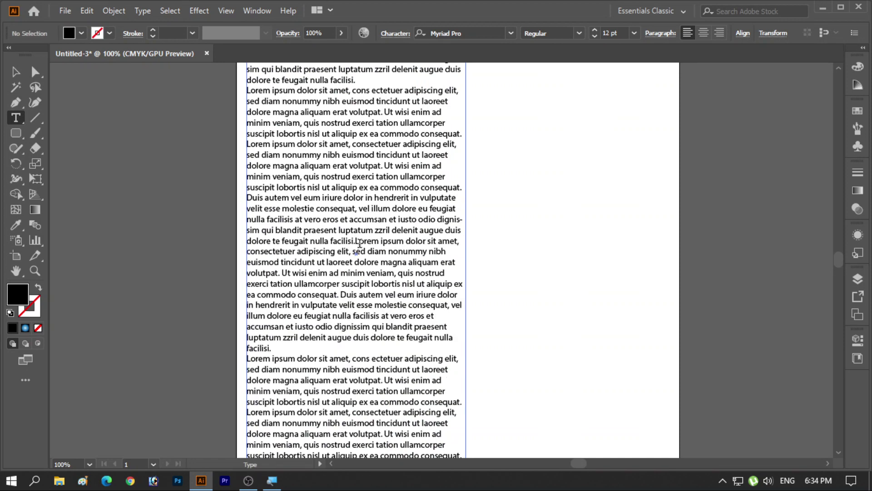
{"action": "key", "text": "ctrl+minus"}
{"action": "key", "text": "ctrl+minus"}
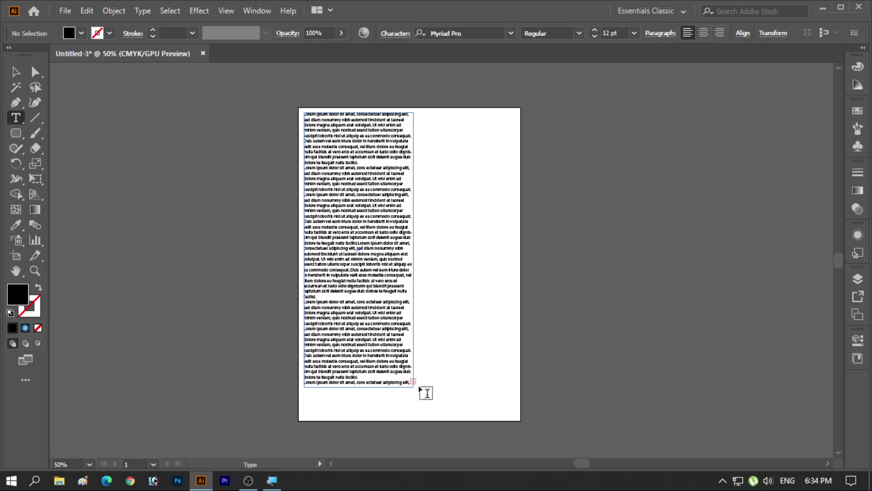
Pick up the frame's overflowing text and zoom out to centre the whole artboard
{"action": "key", "text": "v"}
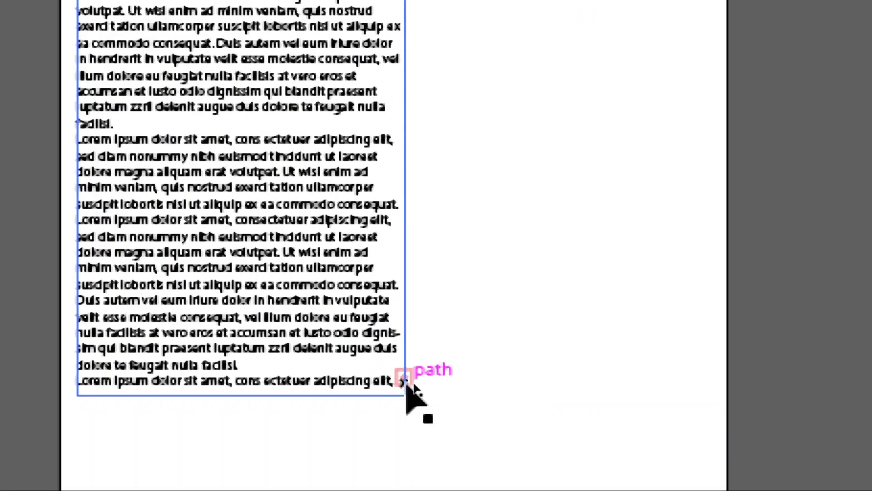
{"action": "left_click", "coordinate": [404, 379]}
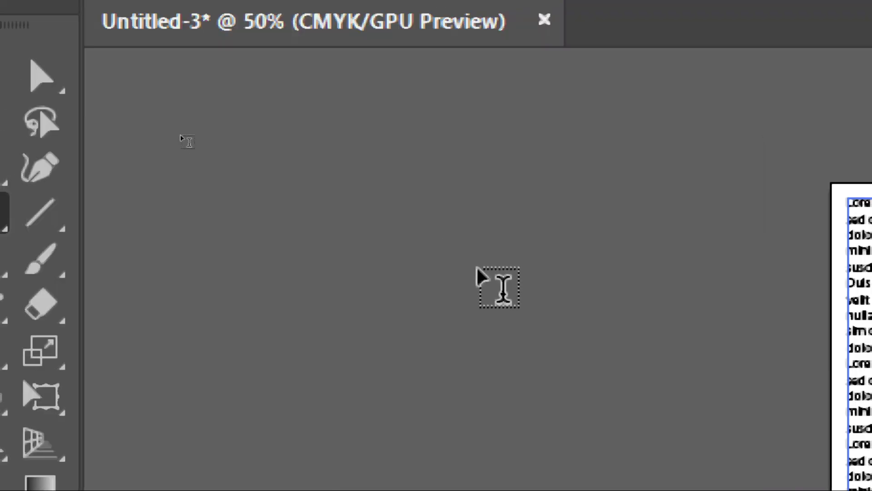
{"action": "key", "text": "ctrl+minus"}
{"action": "key", "text": "ctrl+minus"}
{"action": "key", "text": "ctrl+minus"}
{"action": "key", "text": "ctrl+minus"}
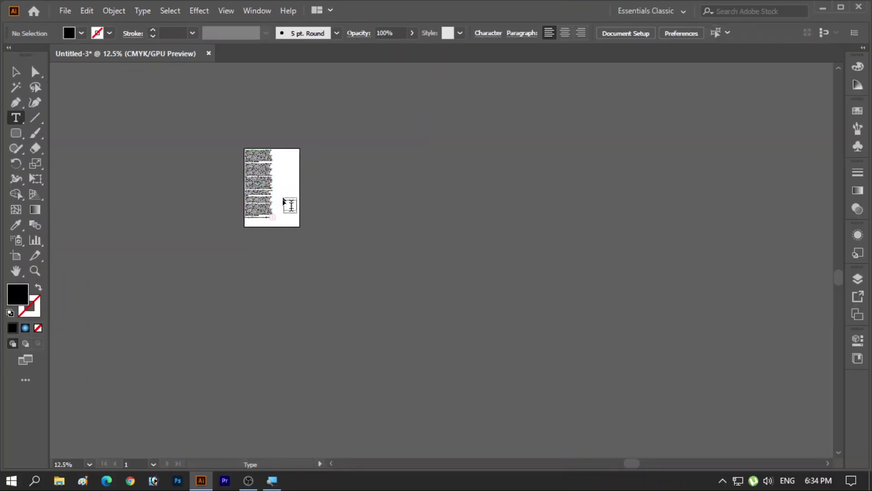
{"action": "scroll", "coordinate": [281, 202], "scroll_direction": "up", "scroll_amount": 1}
{"action": "scroll", "coordinate": [288, 207], "scroll_direction": "up", "scroll_amount": 3}
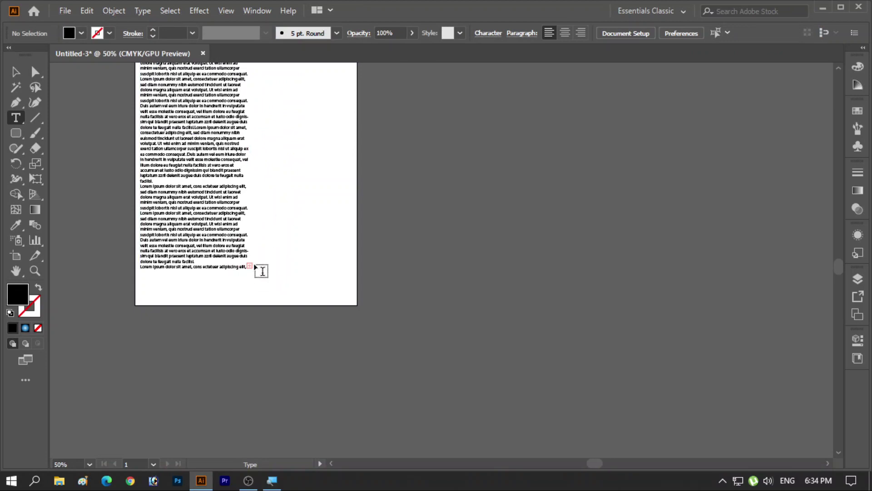
{"action": "scroll", "coordinate": [251, 262], "scroll_direction": "up", "scroll_amount": 2}
{"action": "scroll", "coordinate": [251, 263], "scroll_direction": "up", "scroll_amount": 1}
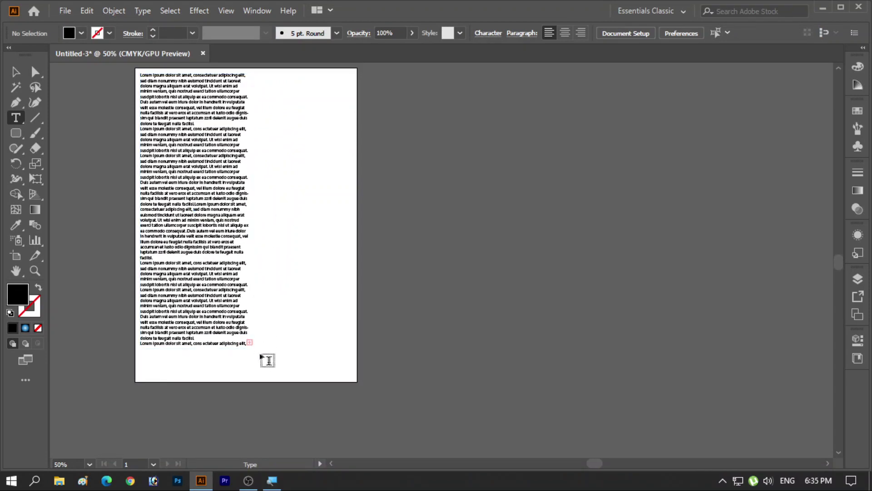
{"action": "key", "text": "v"}
{"action": "scroll", "coordinate": [252, 346], "scroll_direction": "up", "scroll_amount": 3}
{"action": "scroll", "coordinate": [252, 348], "scroll_direction": "up", "scroll_amount": 1}
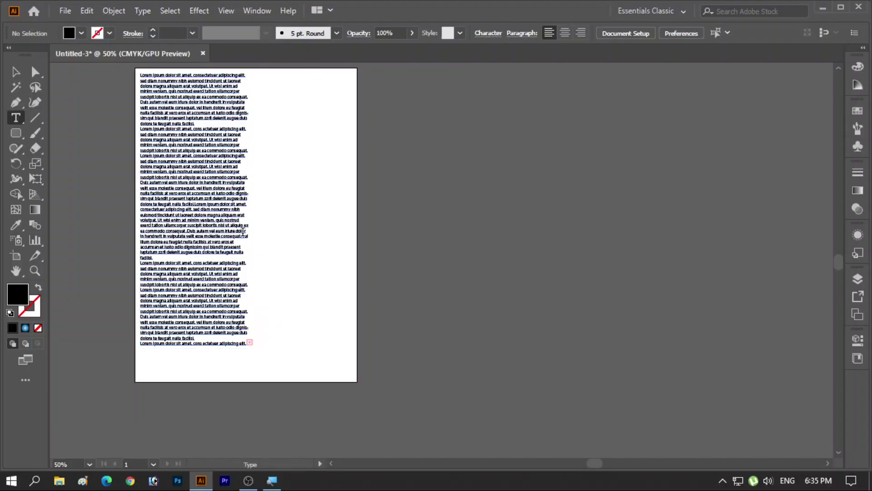
{"action": "left_click_drag", "start_coordinate": [273, 241], "coordinate": [352, 291]}
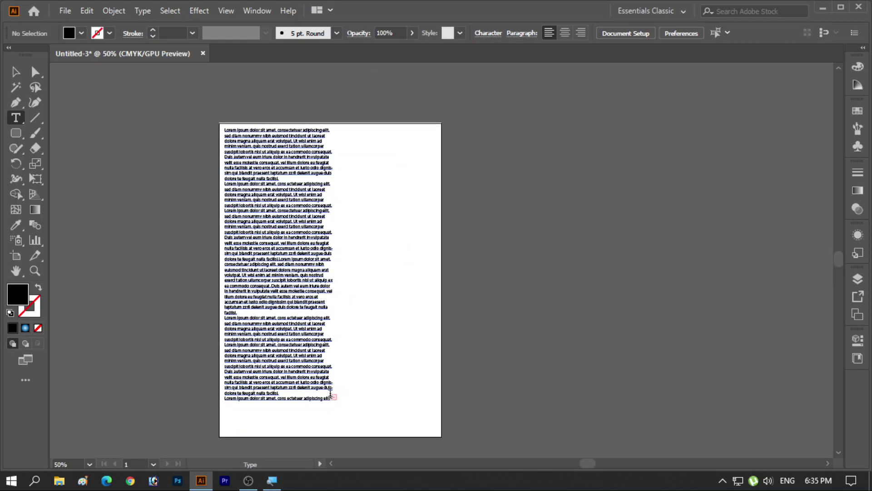
{"action": "key", "text": "Escape"}
Stretch the left text column toward the page bottom and load its overflow text
{"action": "left_click", "coordinate": [302, 217]}
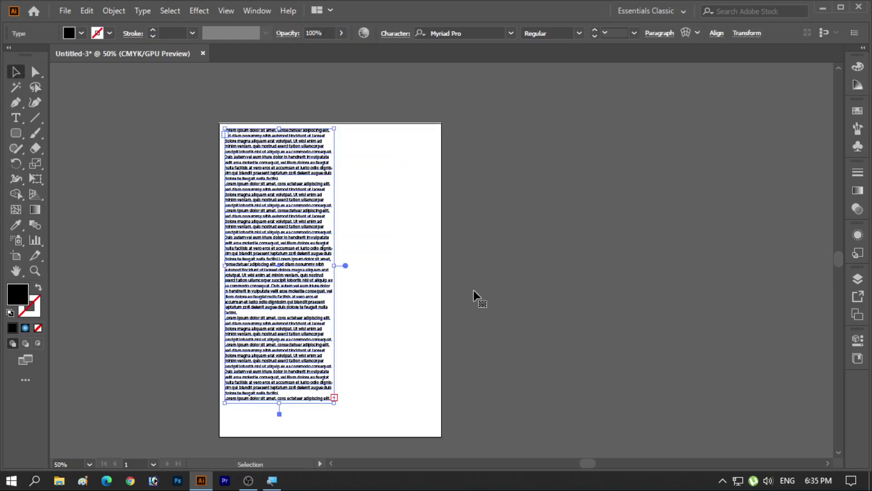
{"action": "key", "text": "a"}
{"action": "left_click_drag", "start_coordinate": [334, 398], "coordinate": [334, 405]}
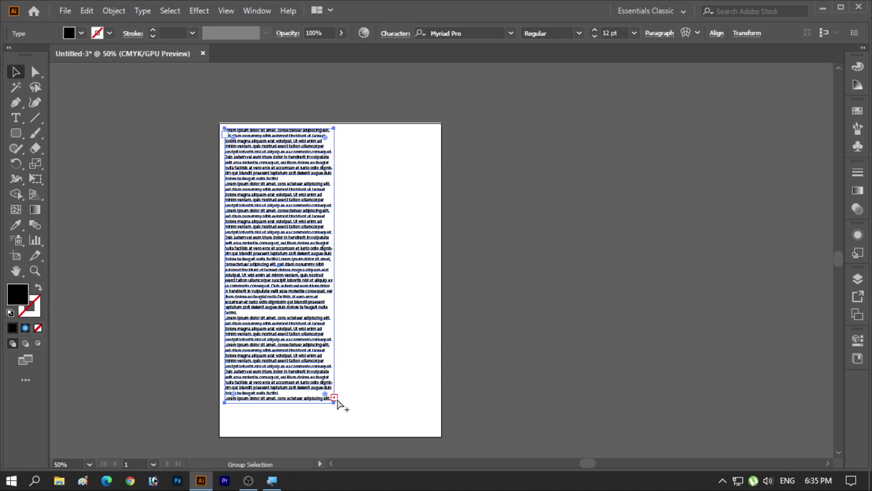
{"action": "key", "text": "v"}
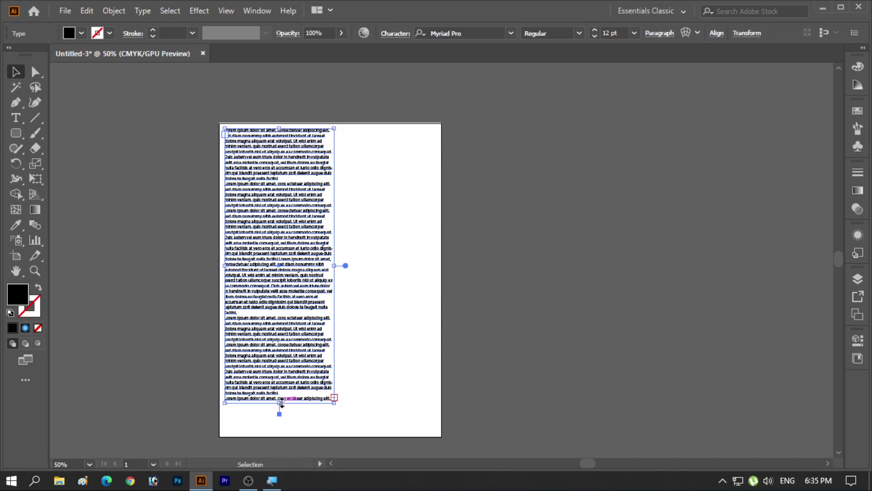
{"action": "left_click_drag", "start_coordinate": [280, 403], "coordinate": [279, 426]}
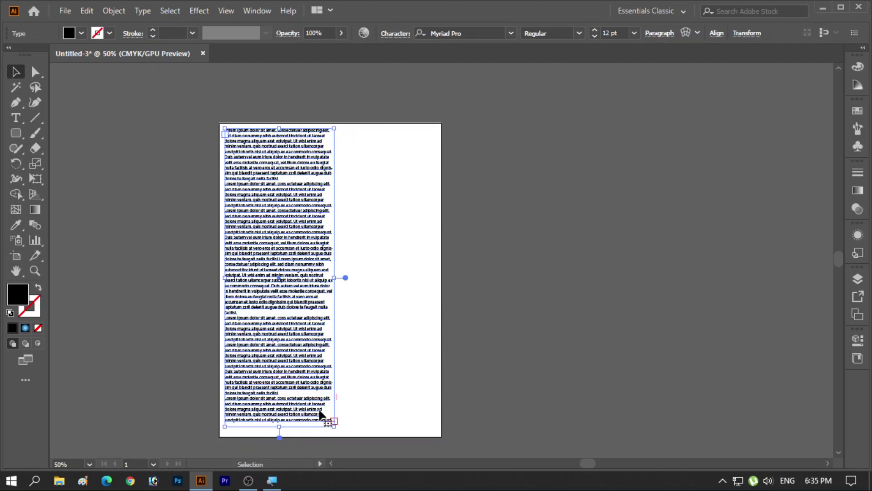
{"action": "left_click", "coordinate": [334, 420]}
{"action": "left_click", "coordinate": [333, 421]}
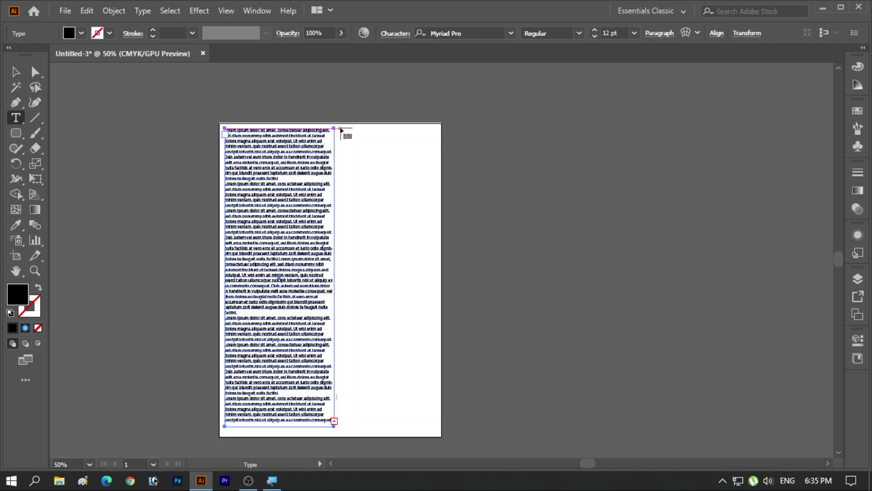
Draw a second threaded column beside the first so the overflow text flows in
{"action": "left_click_drag", "start_coordinate": [341, 131], "coordinate": [440, 423]}
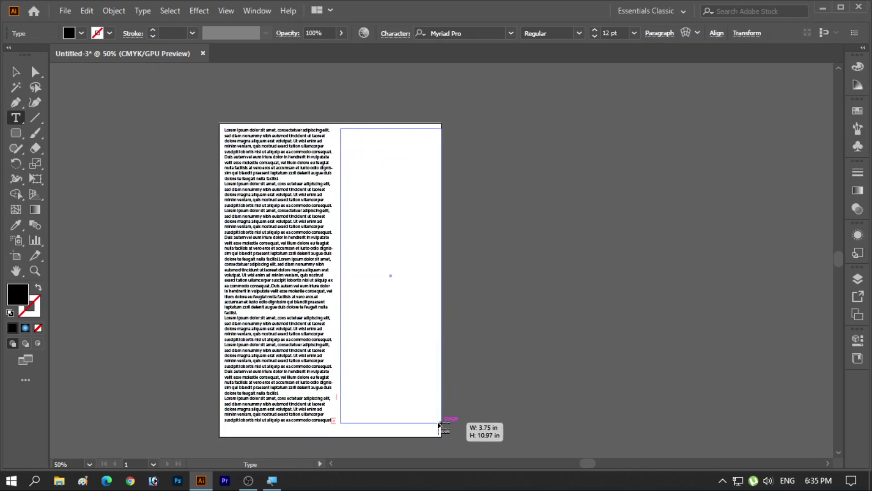
{"action": "left_click_drag", "start_coordinate": [440, 424], "coordinate": [431, 421]}
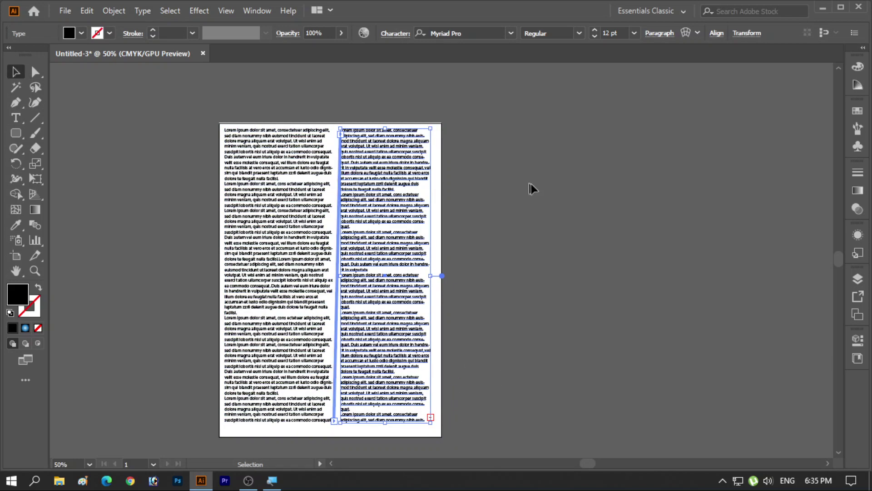
{"action": "left_click", "coordinate": [544, 234]}
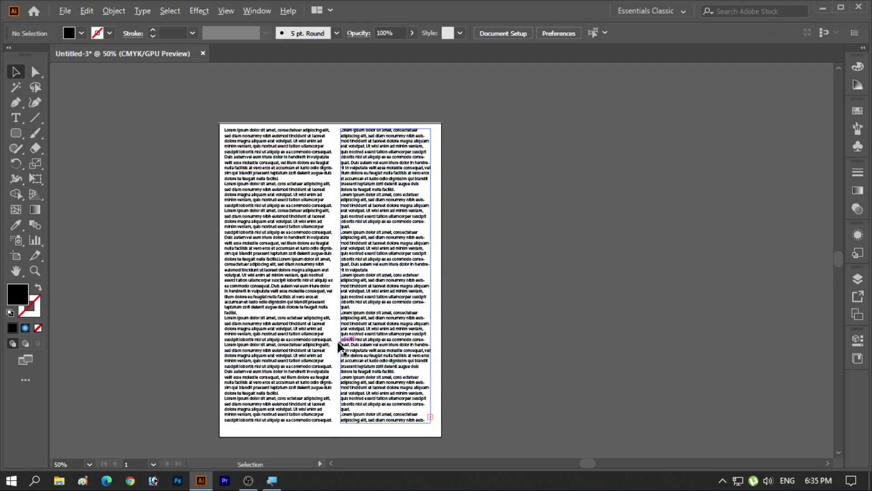
{"action": "scroll", "coordinate": [335, 344], "scroll_direction": "up", "scroll_amount": 1, "text": "alt"}
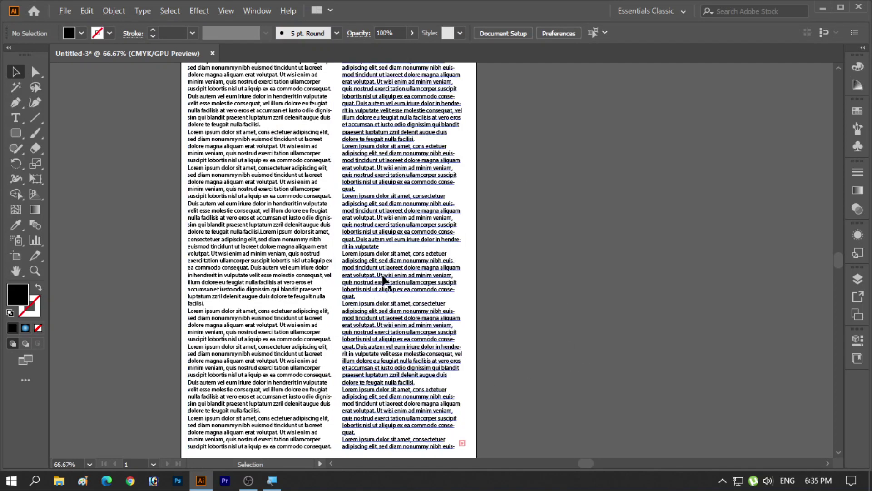
{"action": "scroll", "coordinate": [262, 245], "scroll_direction": "up", "scroll_amount": 1}
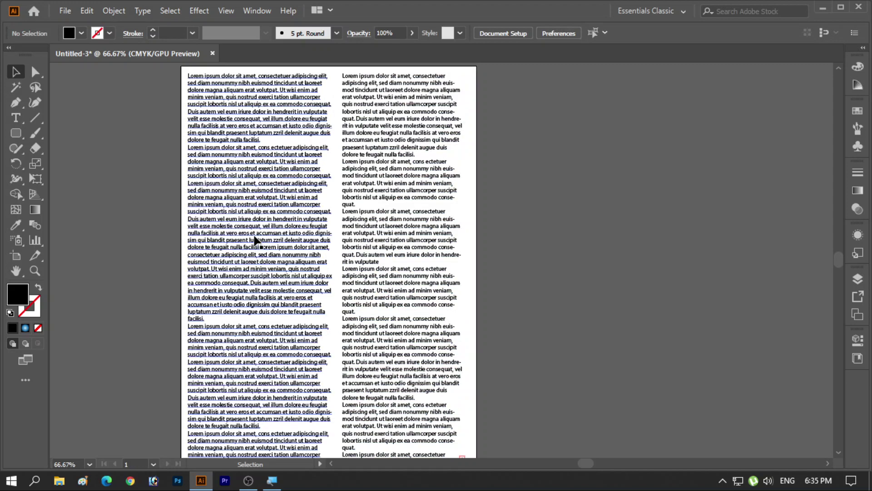
Delete two paragraphs from the left column and join the next onto the 'facilisi.' line
{"action": "left_click", "coordinate": [260, 242]}
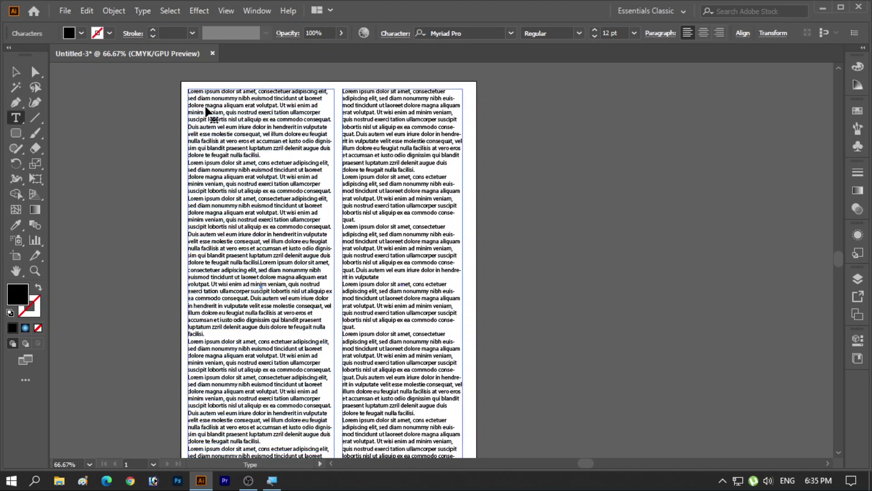
{"action": "triple_click", "coordinate": [210, 111]}
{"action": "key", "text": "BackSpace"}
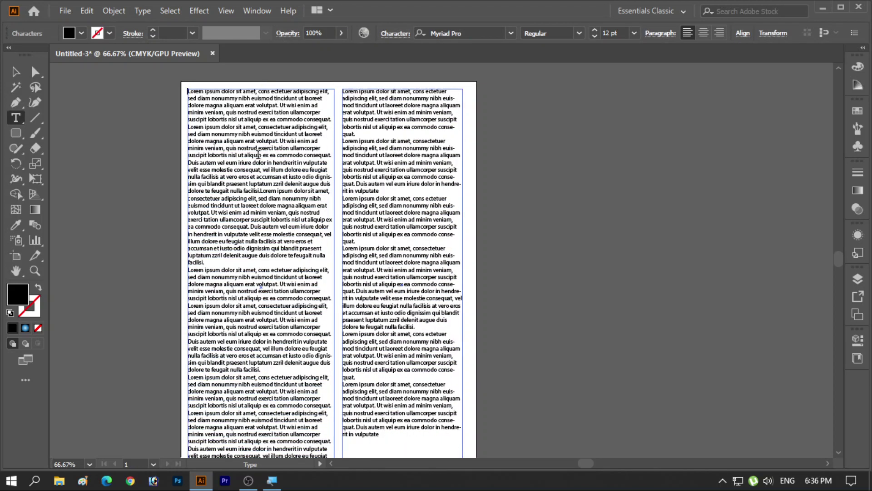
{"action": "scroll", "coordinate": [418, 371], "scroll_direction": "down", "scroll_amount": 1}
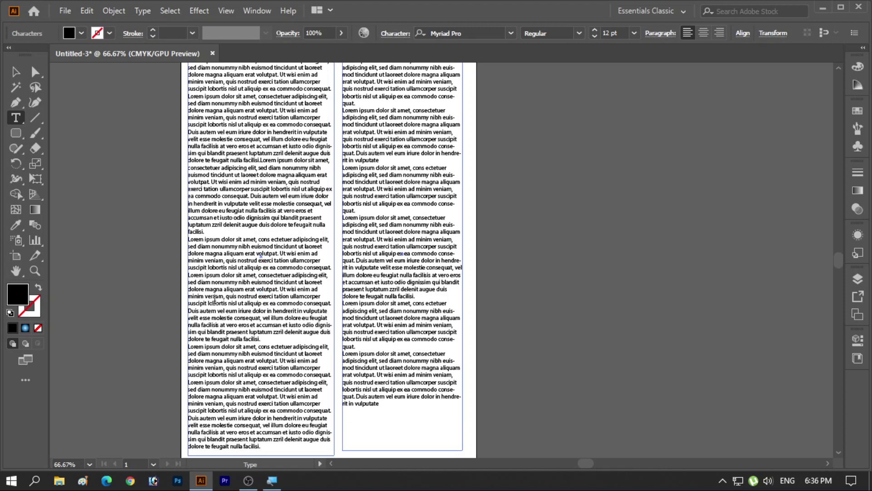
{"action": "left_click_drag", "start_coordinate": [190, 240], "coordinate": [279, 338]}
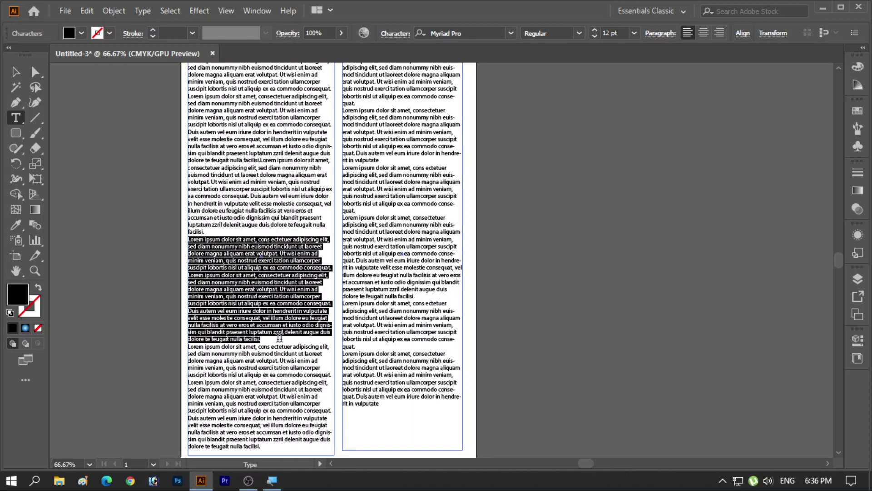
{"action": "key", "text": "BackSpace"}
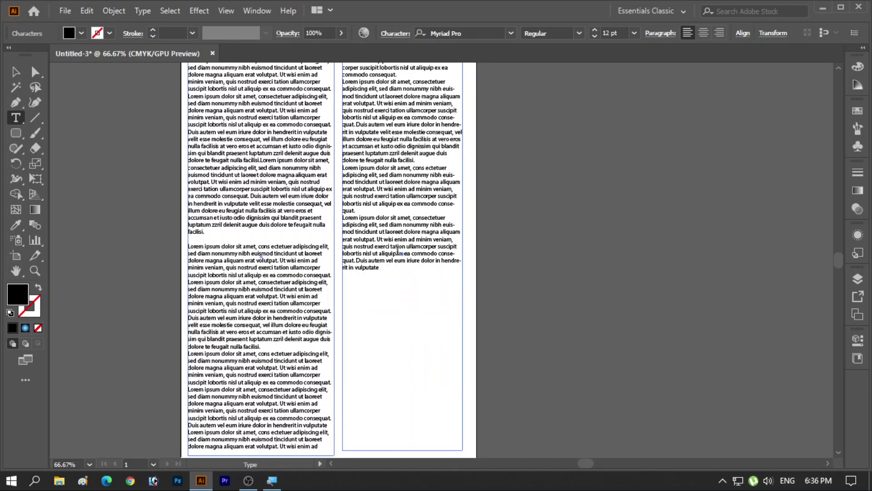
{"action": "key", "text": "BackSpace"}
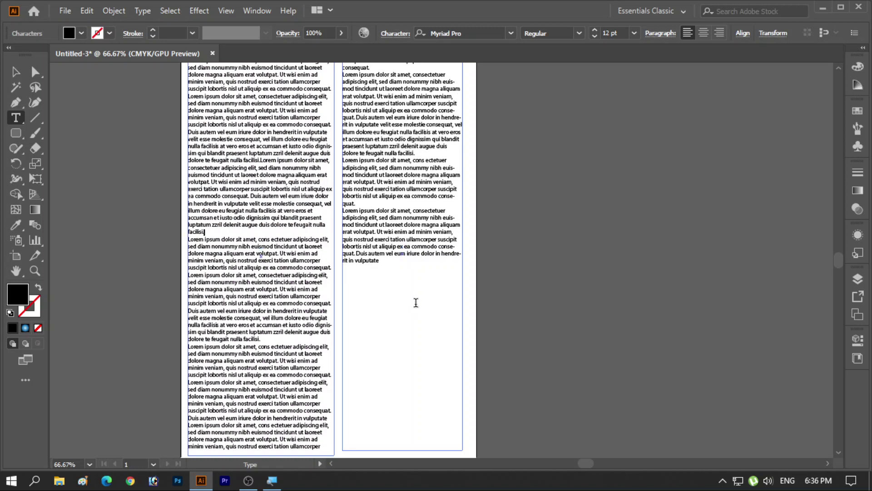
{"action": "key", "text": "Escape"}
{"action": "key", "text": "Delete"}
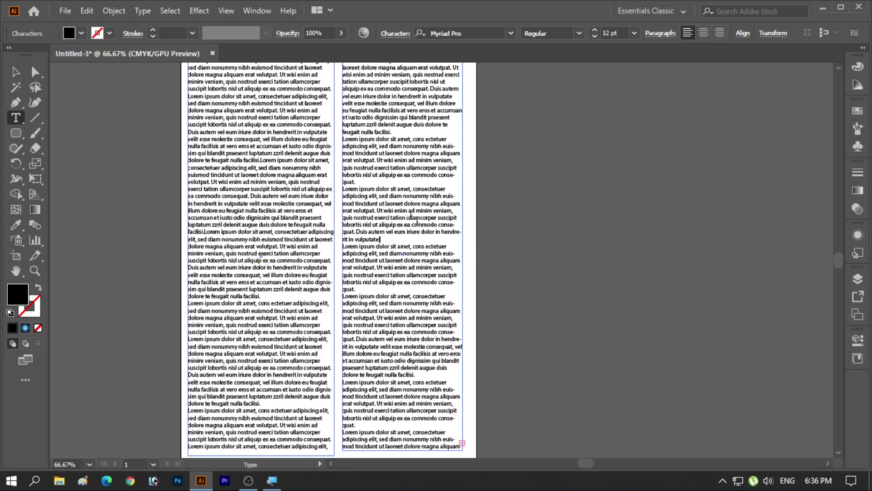
Select both text columns together and delete them
{"action": "scroll", "coordinate": [286, 181], "scroll_direction": "up", "scroll_amount": 2}
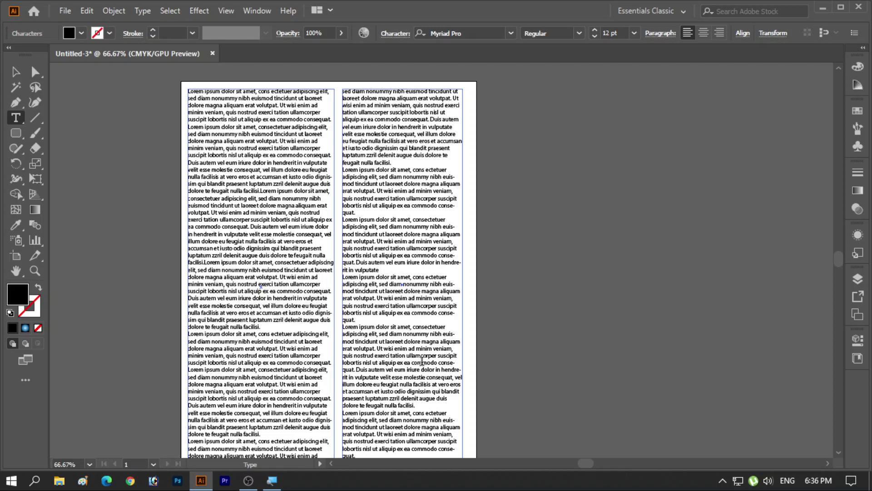
{"action": "left_click", "coordinate": [15, 72]}
{"action": "left_click_drag", "start_coordinate": [147, 74], "coordinate": [476, 268]}
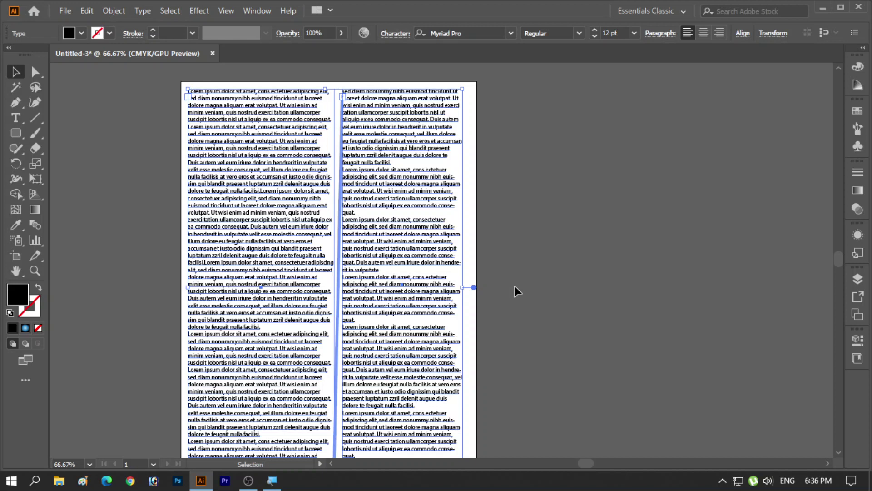
{"action": "key", "text": "Delete"}
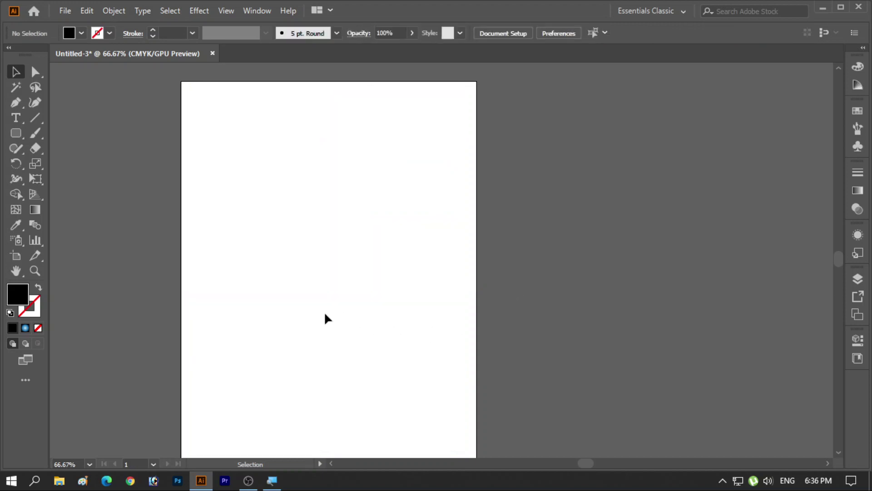
Draw a large black star near the page's top-left with the Star Tool
{"action": "left_click", "coordinate": [21, 121]}
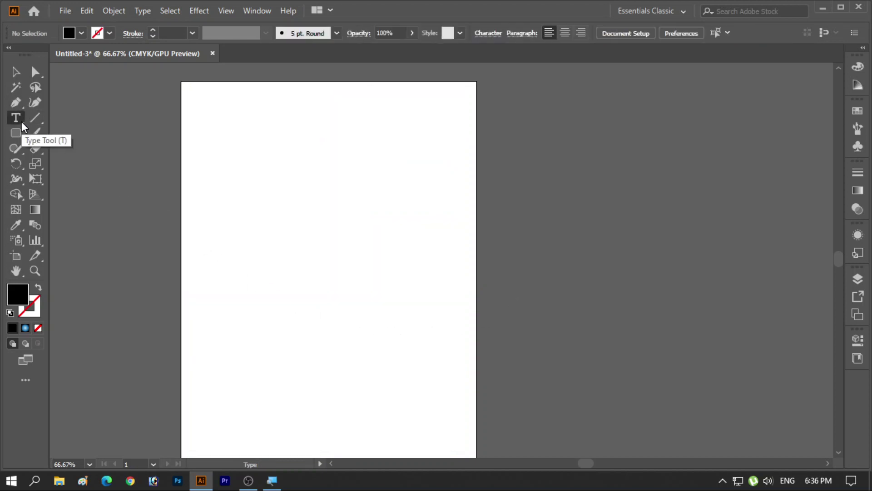
{"action": "right_click", "coordinate": [21, 121]}
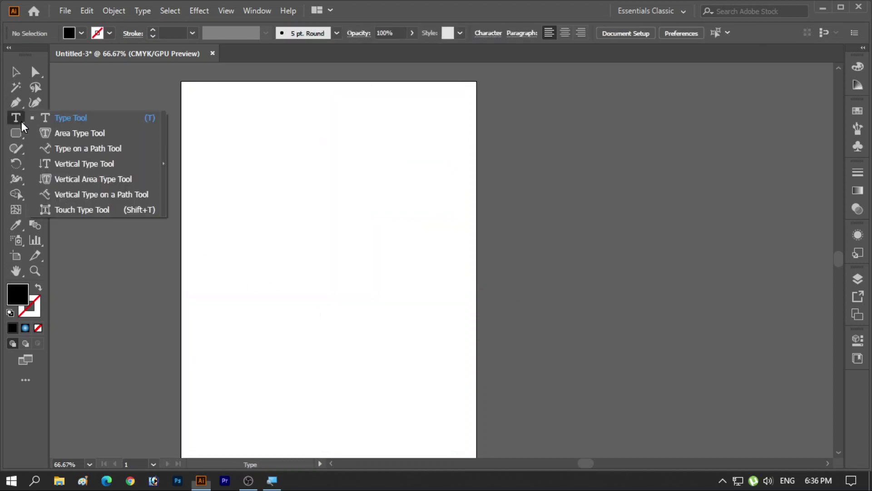
{"action": "left_click", "coordinate": [78, 136]}
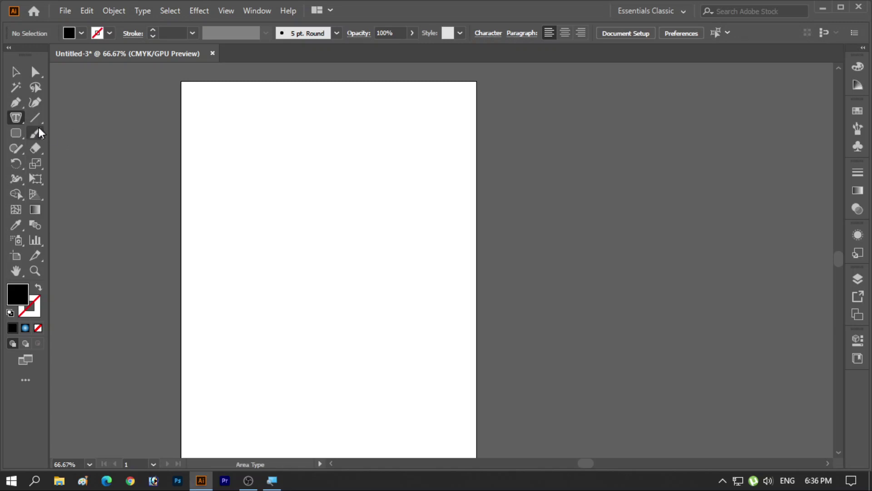
{"action": "left_click", "coordinate": [16, 134]}
{"action": "right_click", "coordinate": [15, 135]}
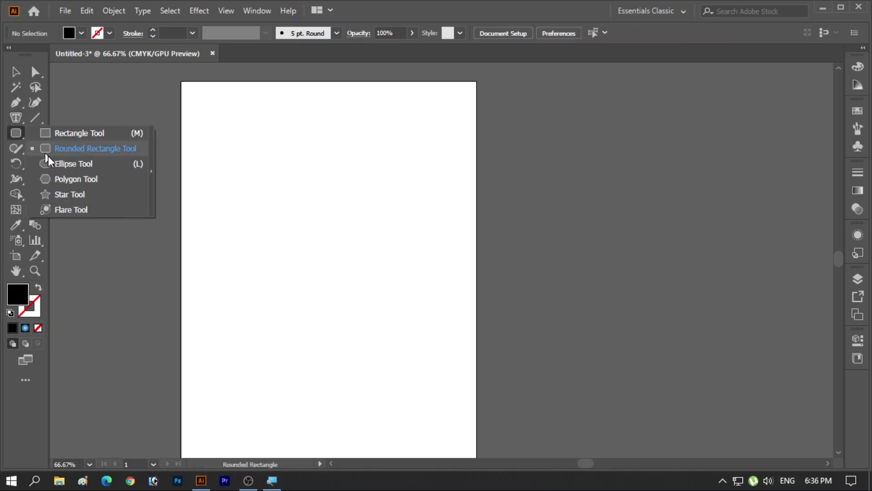
{"action": "left_click", "coordinate": [60, 193]}
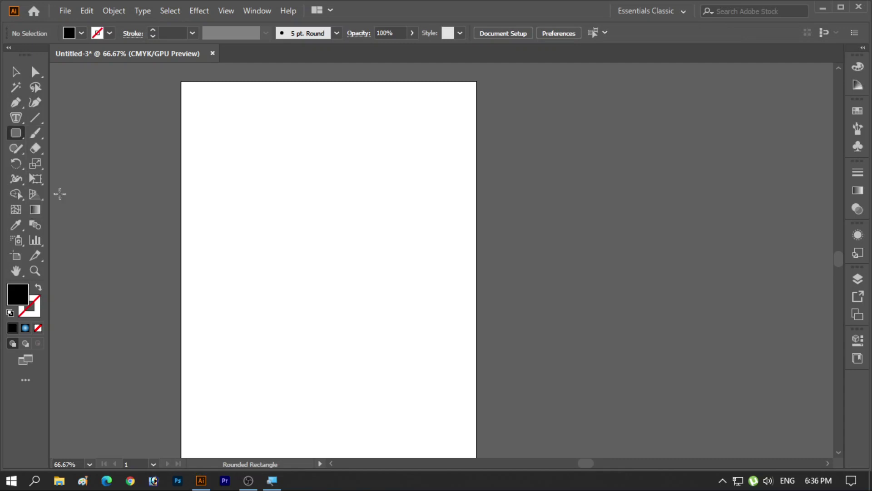
{"action": "mouse_move", "coordinate": [249, 169]}
{"action": "left_mouse_down"}
{"action": "mouse_move", "coordinate": [305, 245]}
{"action": "mouse_move", "coordinate": [291, 219]}
{"action": "left_mouse_up"}
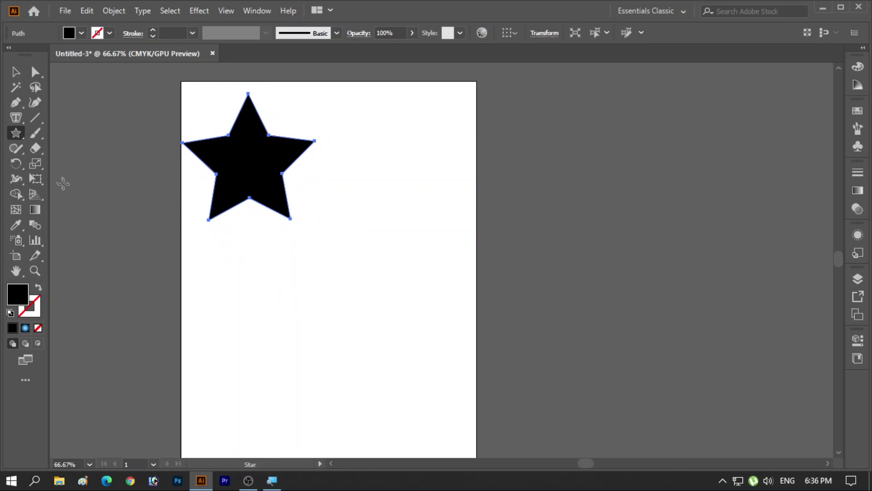
Fill the star with placeholder text, try center, right and left alignment, then delete it
{"action": "left_click_drag", "start_coordinate": [17, 120], "coordinate": [61, 132]}
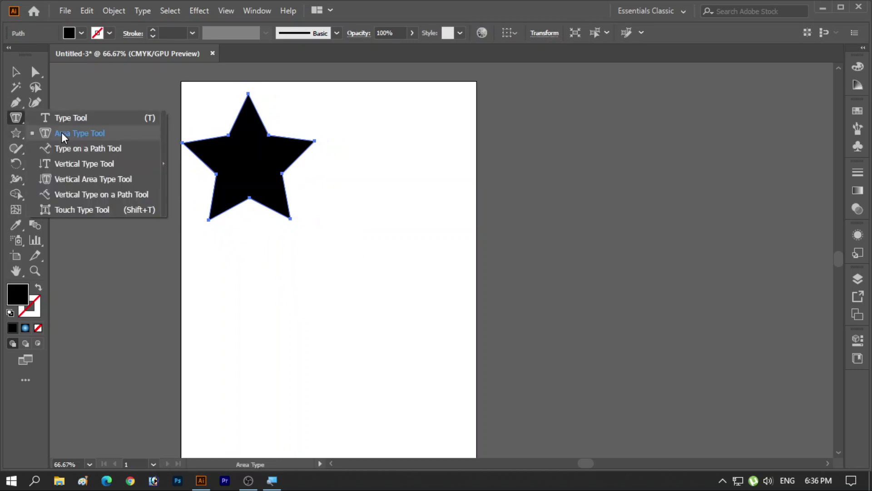
{"action": "left_click", "coordinate": [244, 125]}
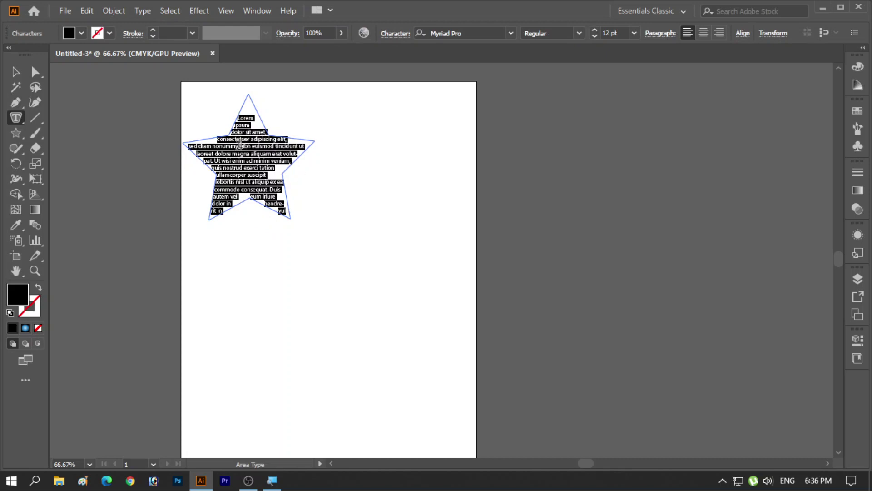
{"action": "left_click", "coordinate": [702, 33]}
{"action": "left_click", "coordinate": [716, 33]}
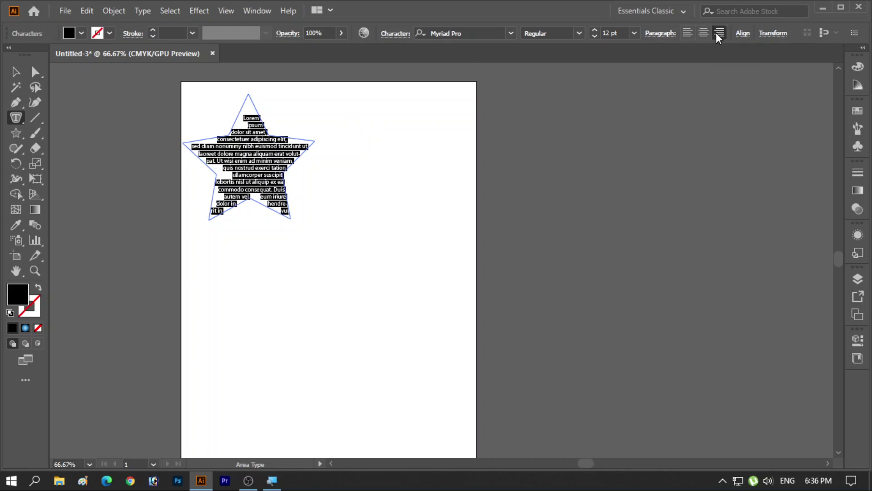
{"action": "left_click", "coordinate": [688, 34]}
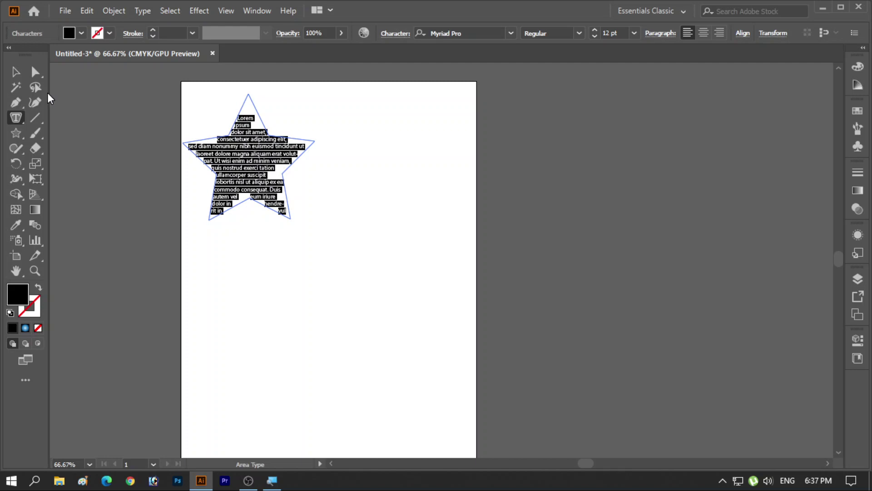
{"action": "left_click", "coordinate": [21, 118]}
{"action": "left_click", "coordinate": [16, 72]}
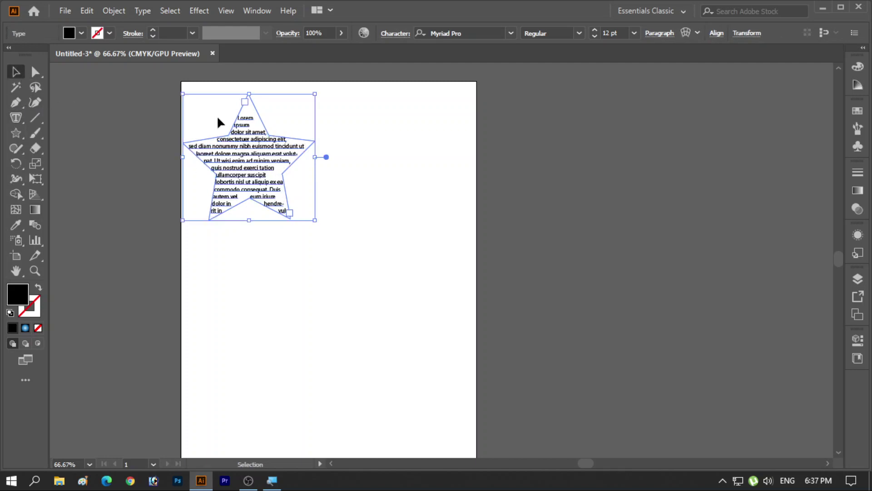
{"action": "key", "text": "Delete"}
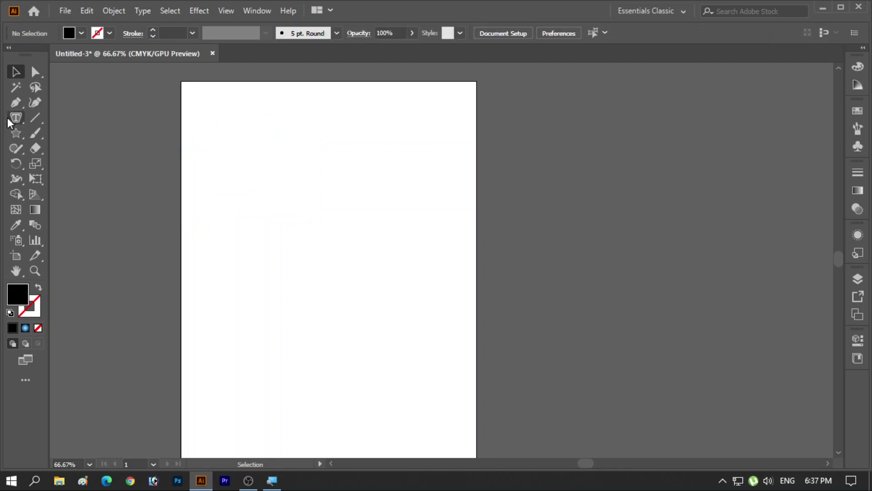
Draw a three-anchor curved Pen path across the upper page, stroked black with no fill
{"action": "left_click", "coordinate": [7, 117]}
{"action": "left_click", "coordinate": [22, 119]}
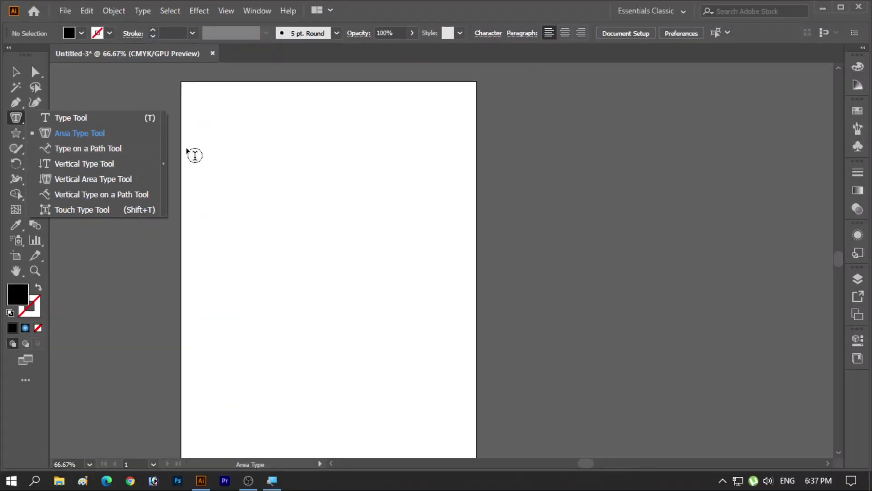
{"action": "left_click", "coordinate": [16, 72]}
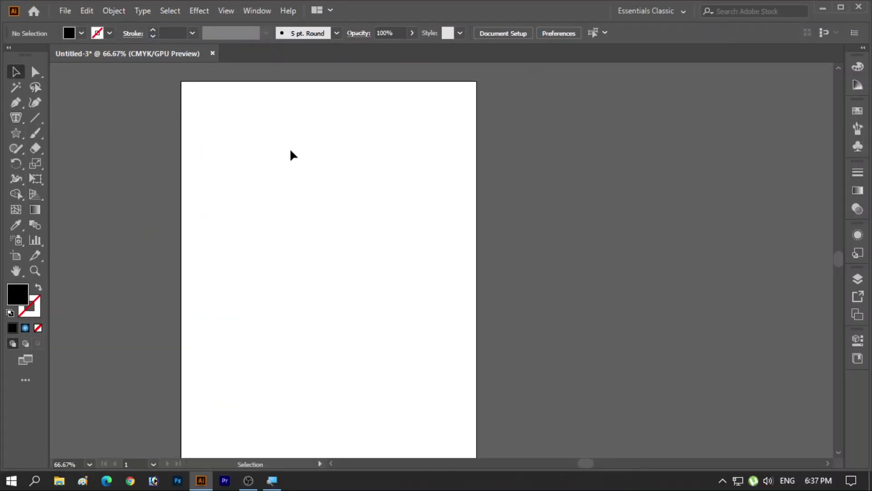
{"action": "left_click", "coordinate": [15, 107]}
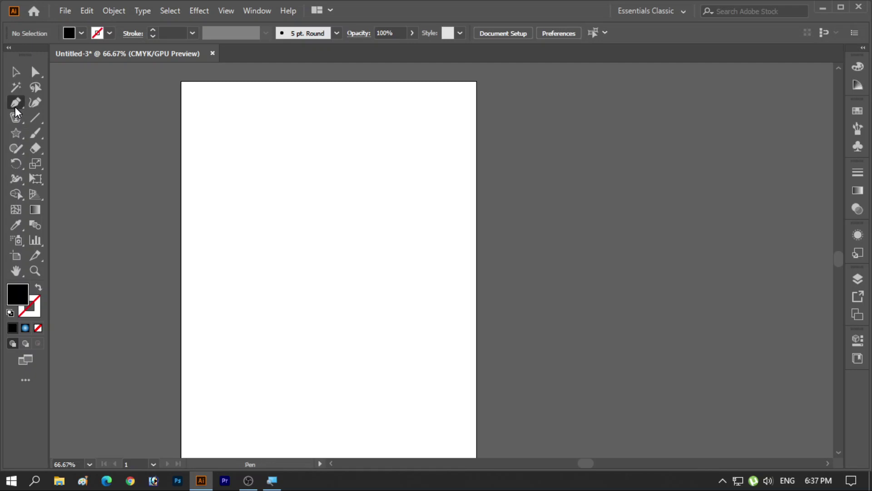
{"action": "left_click", "coordinate": [231, 220]}
{"action": "left_click_drag", "start_coordinate": [335, 243], "coordinate": [339, 291]}
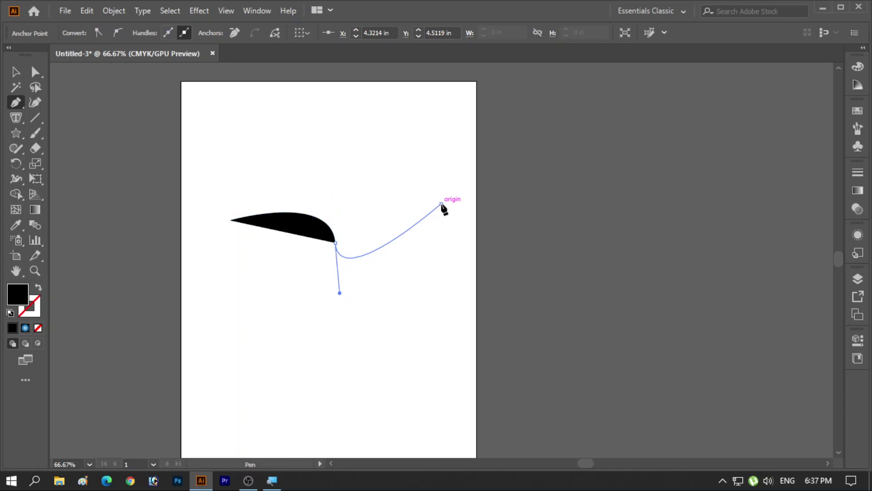
{"action": "left_click_drag", "start_coordinate": [441, 203], "coordinate": [310, 260]}
{"action": "left_click", "coordinate": [38, 287]}
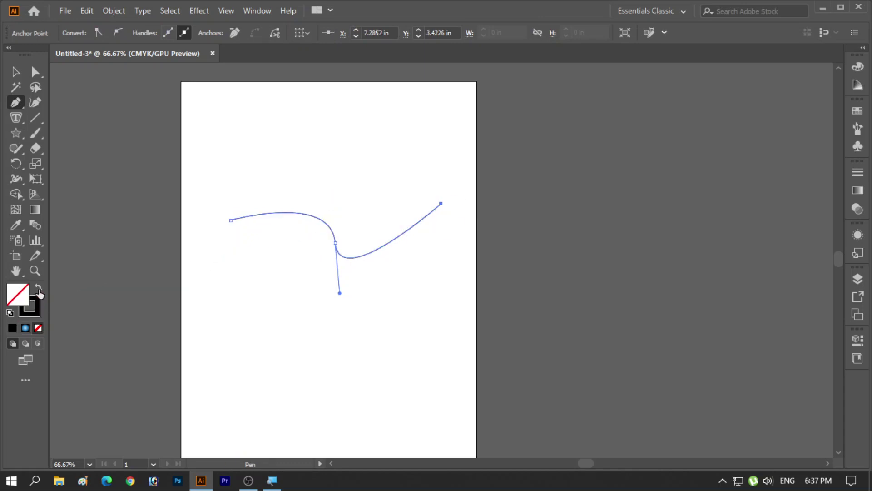
{"action": "left_click", "coordinate": [16, 72]}
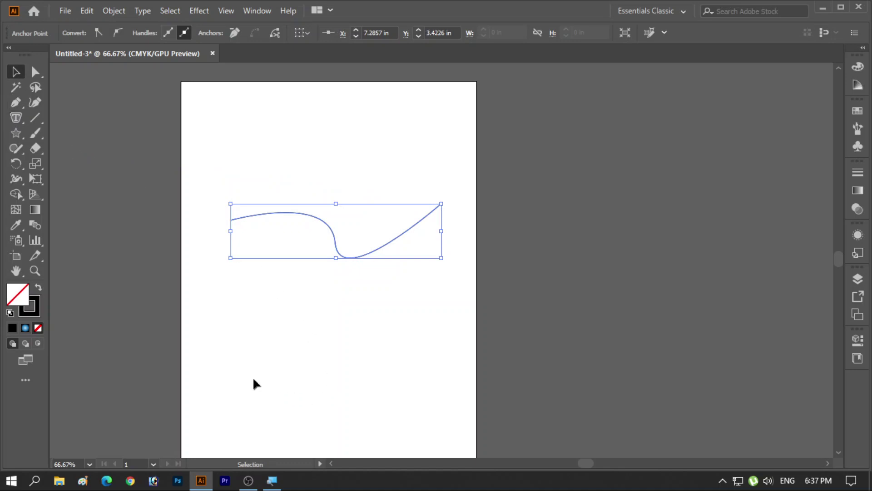
{"action": "left_click", "coordinate": [15, 118]}
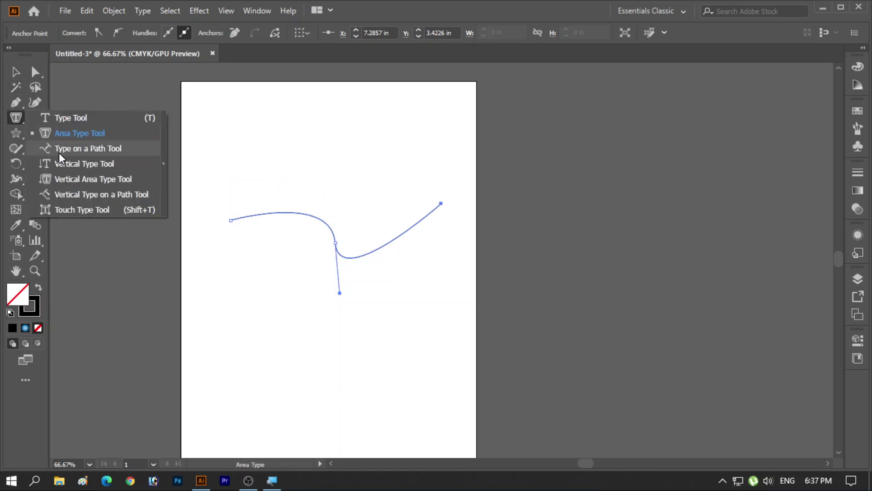
Run Lorem ipsum placeholder text along the curve with the Type on a Path Tool
{"action": "left_click", "coordinate": [59, 153]}
{"action": "left_click", "coordinate": [253, 217]}
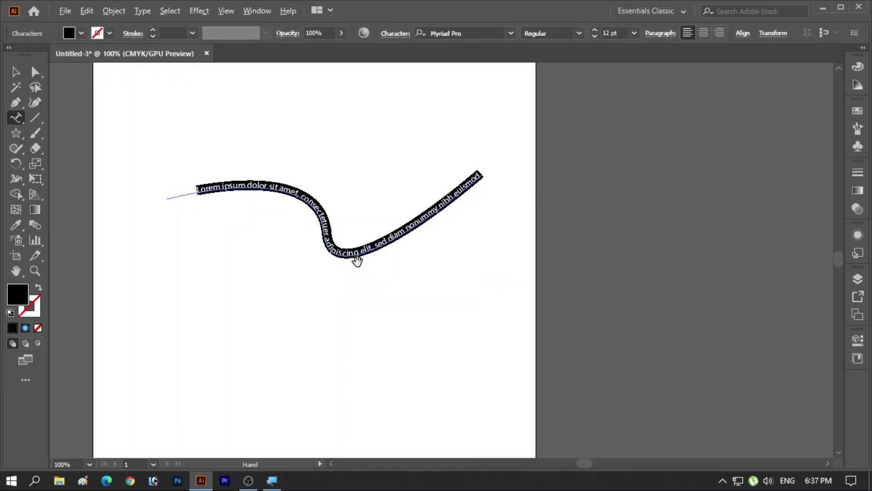
{"action": "scroll", "coordinate": [361, 264], "scroll_direction": "up", "scroll_amount": 1}
{"action": "scroll", "coordinate": [360, 263], "scroll_direction": "up", "scroll_amount": 1}
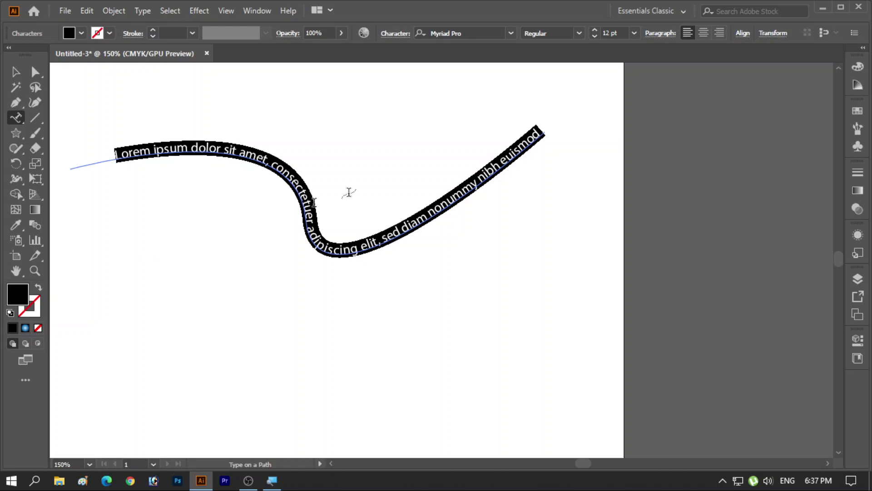
{"action": "key", "text": "BackSpace"}
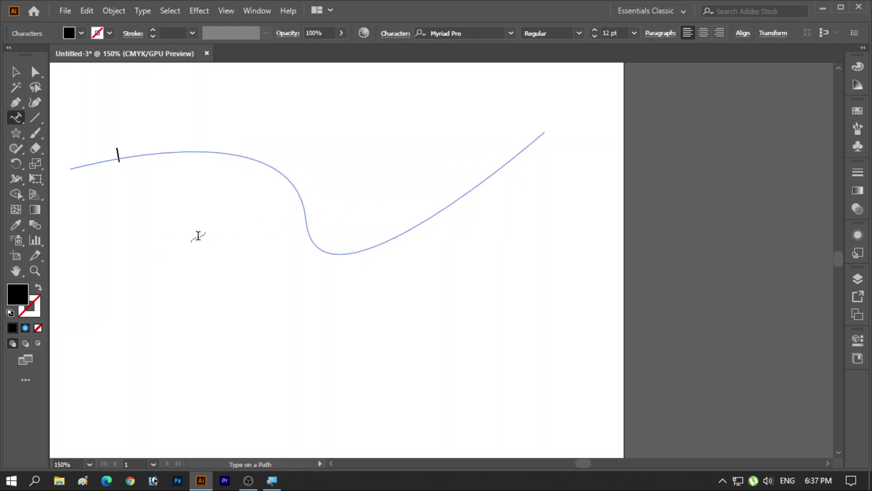
{"action": "left_click", "coordinate": [198, 236]}
{"action": "left_click", "coordinate": [559, 259]}
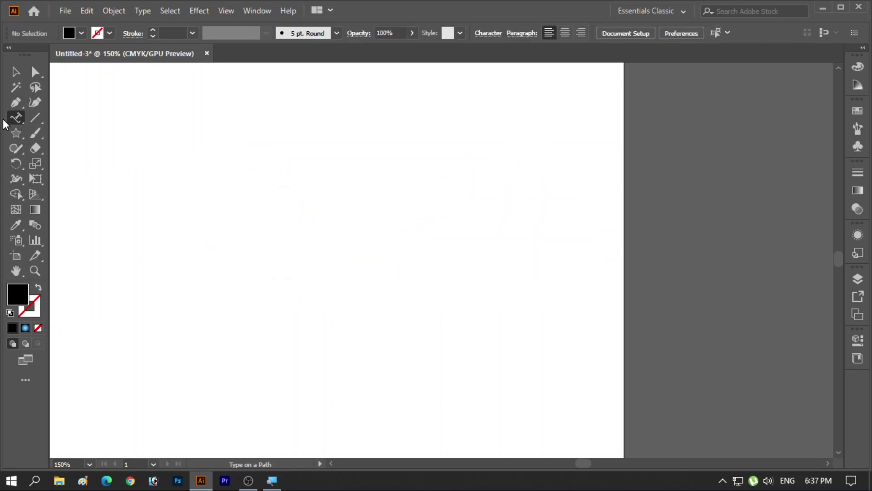
{"action": "key", "text": "ctrl+z"}
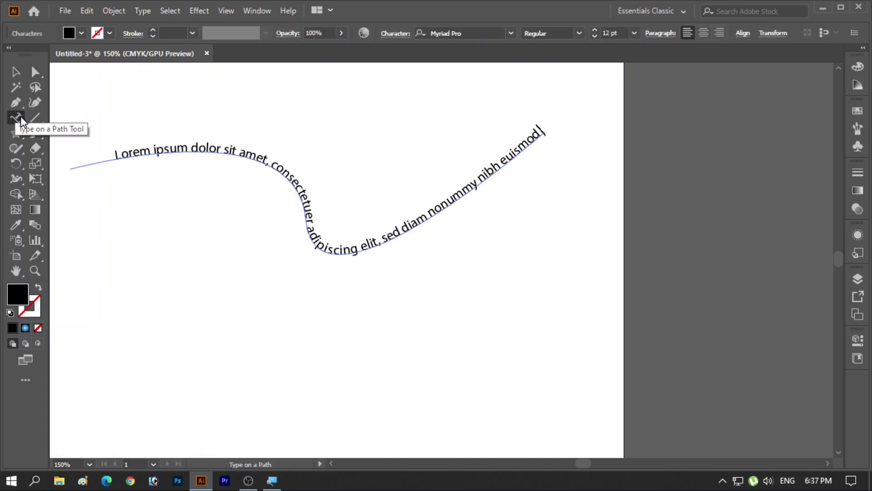
{"action": "left_click", "coordinate": [16, 72]}
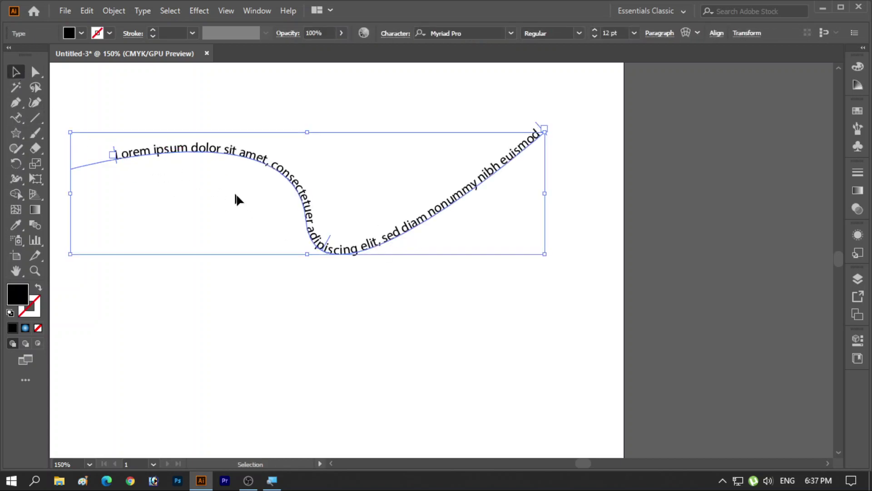
{"action": "left_click", "coordinate": [234, 303]}
{"action": "left_click", "coordinate": [171, 153]}
Move the path text's start bracket nearer the curve's left end
{"action": "left_click", "coordinate": [36, 74]}
{"action": "left_click_drag", "start_coordinate": [113, 150], "coordinate": [97, 151]}
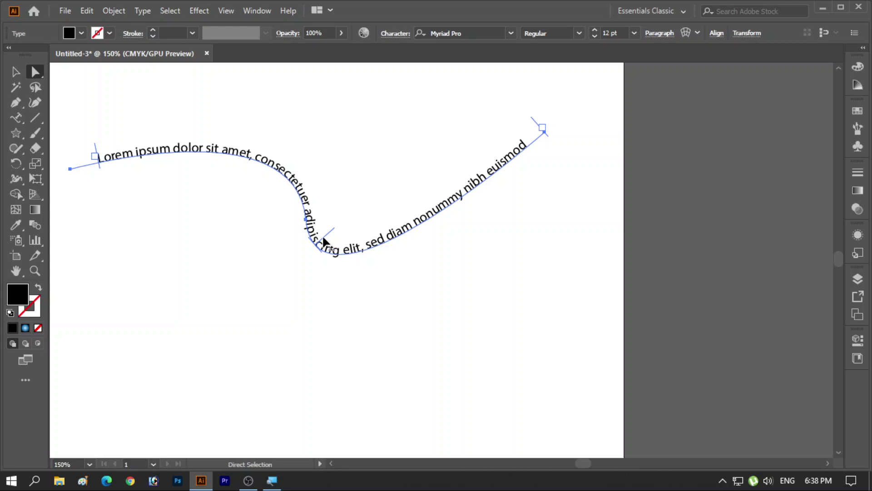
{"action": "left_click_drag", "start_coordinate": [324, 241], "coordinate": [331, 235]}
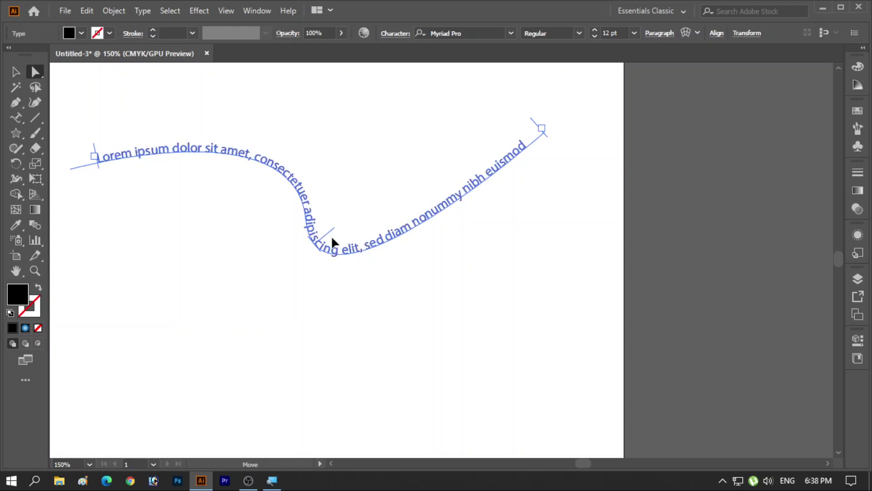
{"action": "triple_click", "coordinate": [347, 253]}
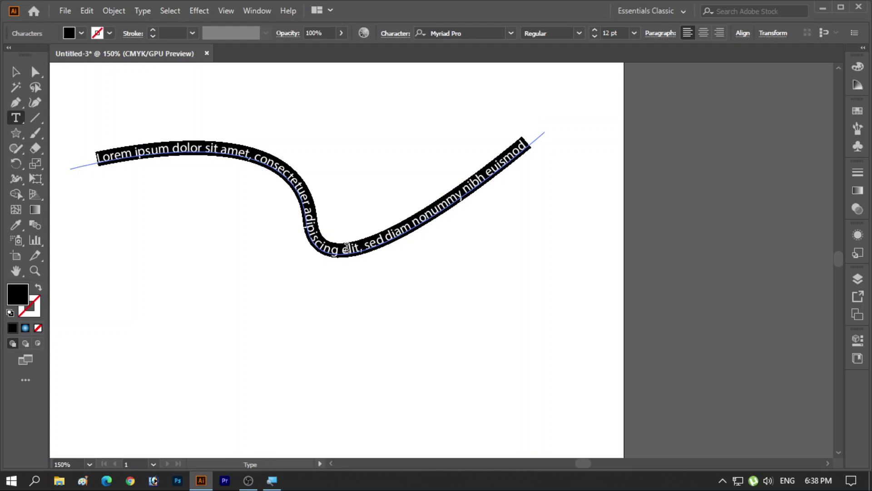
Replace the path text with 'BITMENTOR' and slide it along the curve
{"action": "type", "text": "BITMENTOR"}
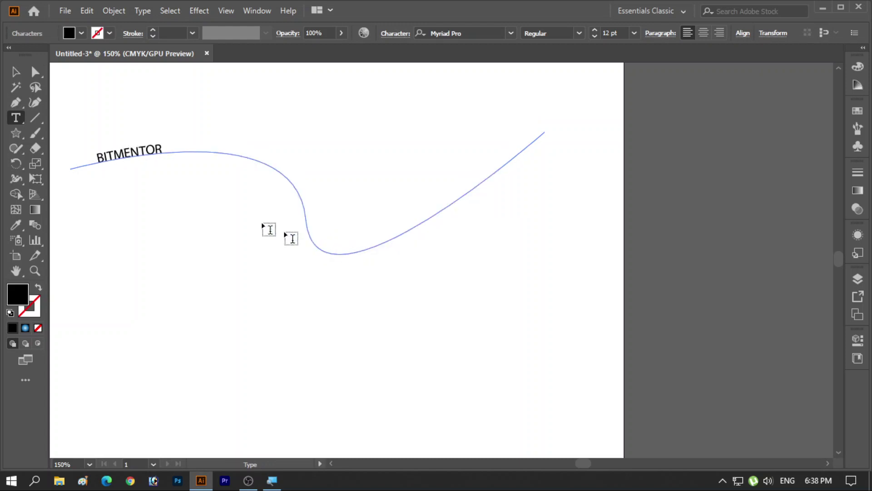
{"action": "left_click", "coordinate": [35, 72]}
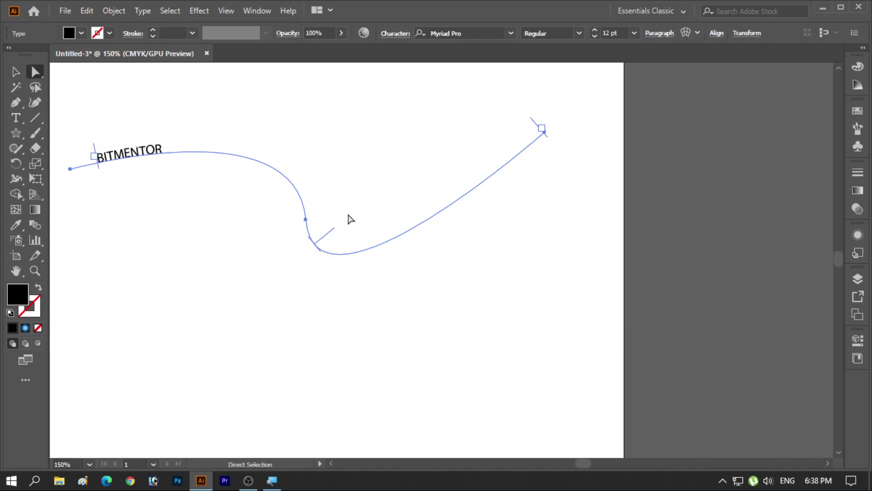
{"action": "mouse_move", "coordinate": [538, 128]}
{"action": "left_mouse_down"}
{"action": "mouse_move", "coordinate": [443, 199]}
{"action": "mouse_move", "coordinate": [216, 175]}
{"action": "mouse_move", "coordinate": [182, 155]}
{"action": "left_mouse_up"}
{"action": "mouse_move", "coordinate": [137, 135]}
{"action": "left_mouse_down"}
{"action": "mouse_move", "coordinate": [238, 154]}
{"action": "mouse_move", "coordinate": [300, 222]}
{"action": "mouse_move", "coordinate": [411, 235]}
{"action": "mouse_move", "coordinate": [424, 227]}
{"action": "mouse_move", "coordinate": [423, 219]}
{"action": "mouse_move", "coordinate": [322, 240]}
{"action": "left_mouse_up"}
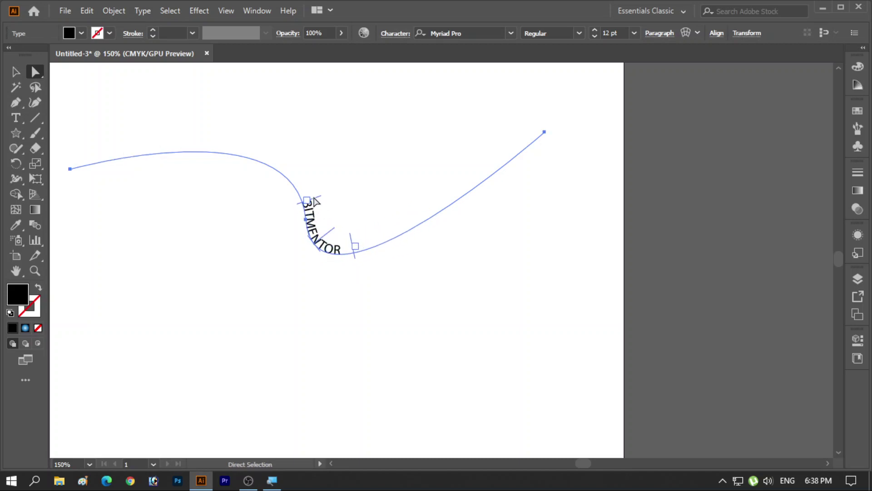
{"action": "left_click_drag", "start_coordinate": [315, 199], "coordinate": [310, 187]}
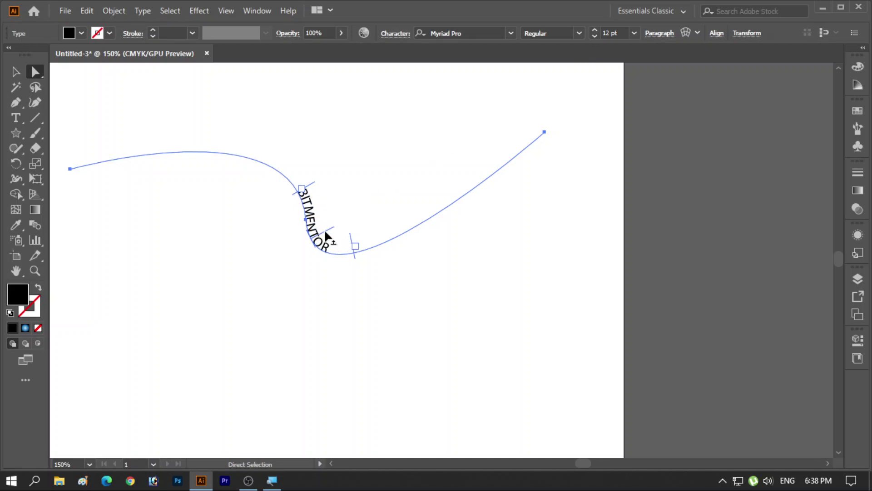
Centre-align BITMENTOR on the curve, slide it right, then delete the curve and text
{"action": "left_click", "coordinate": [660, 33]}
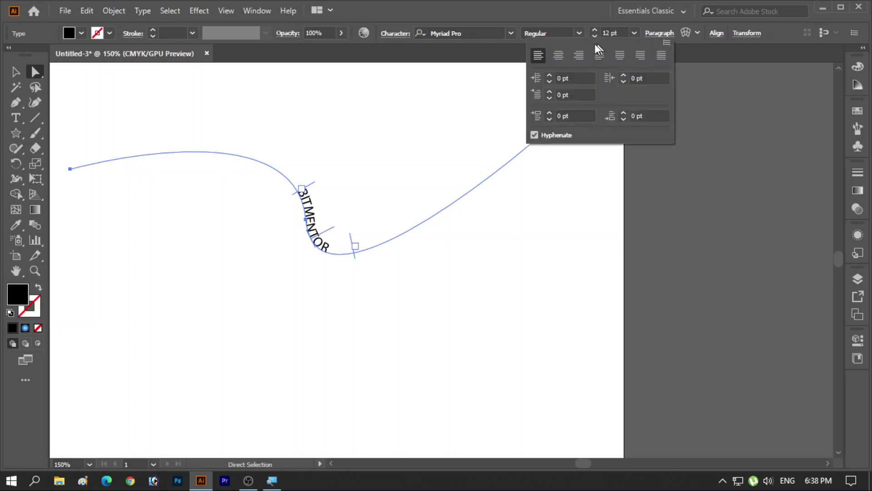
{"action": "left_click", "coordinate": [558, 57]}
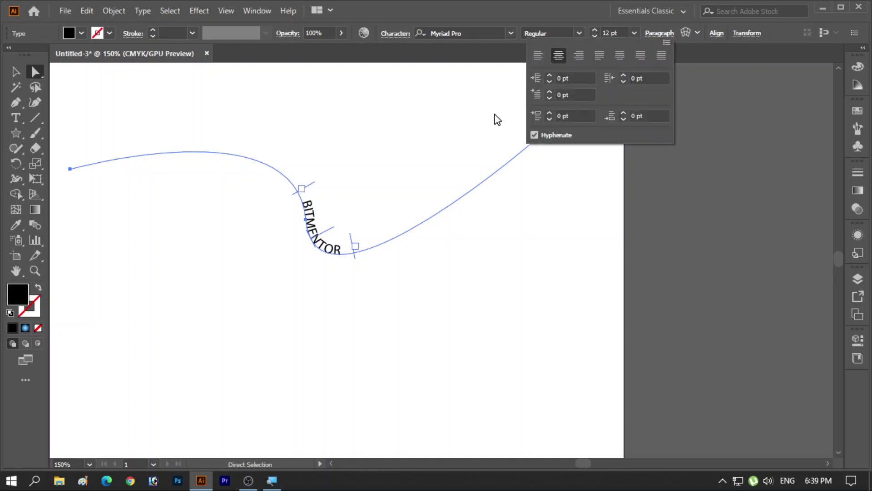
{"action": "left_click", "coordinate": [328, 231]}
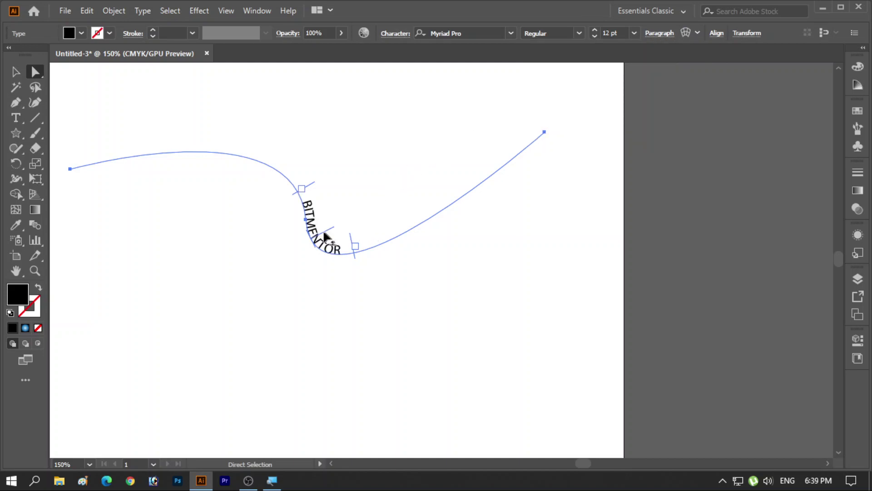
{"action": "left_click_drag", "start_coordinate": [324, 234], "coordinate": [420, 206]}
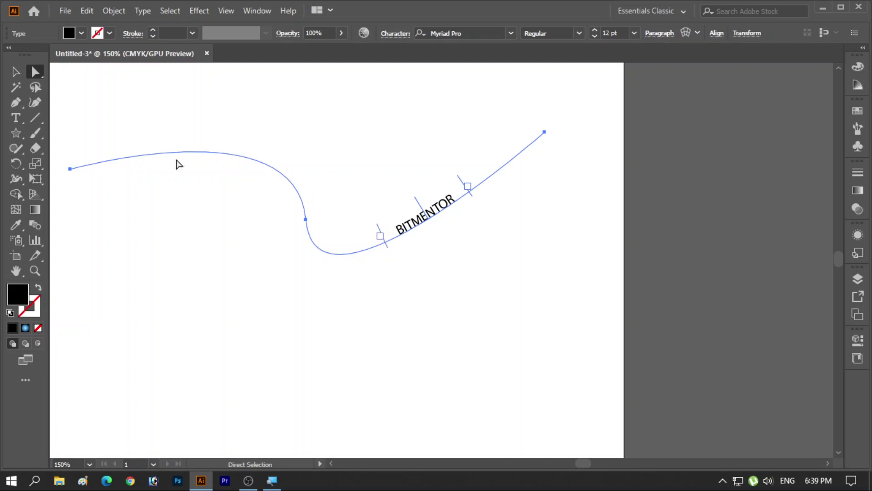
{"action": "left_click", "coordinate": [16, 71]}
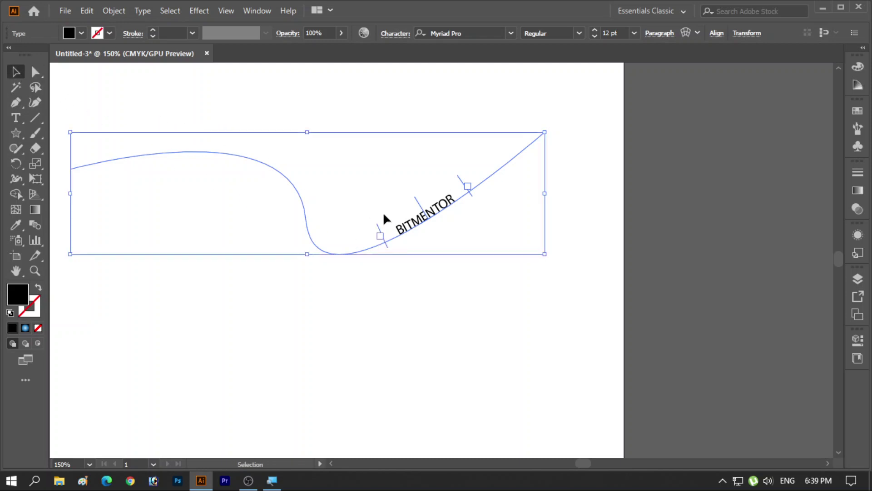
{"action": "key", "text": "Delete"}
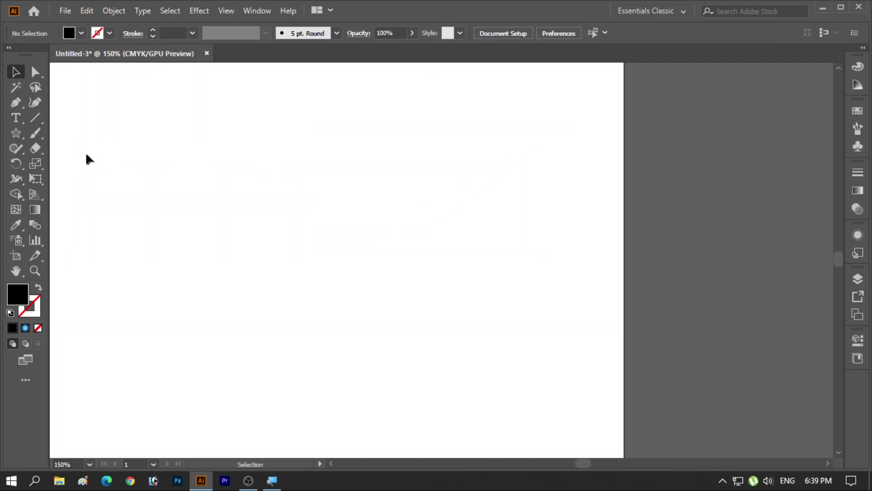
Place vertical 'BITMENTOR' text in the upper-left using the Vertical Type Tool
{"action": "left_click", "coordinate": [15, 120]}
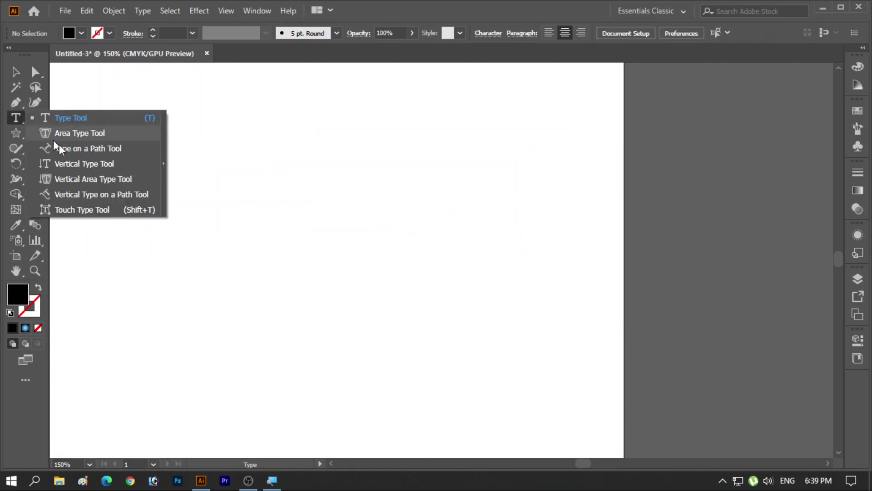
{"action": "left_click", "coordinate": [84, 164]}
{"action": "left_click", "coordinate": [224, 122]}
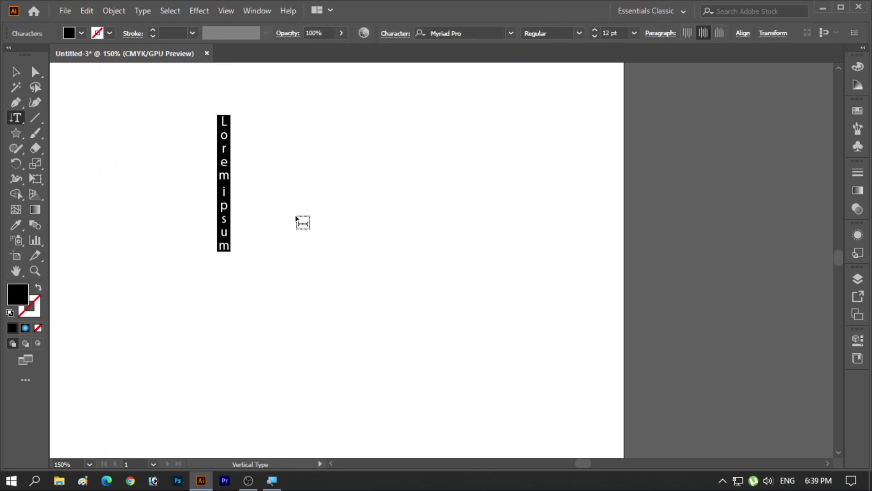
{"action": "type", "text": "BITMENTOR"}
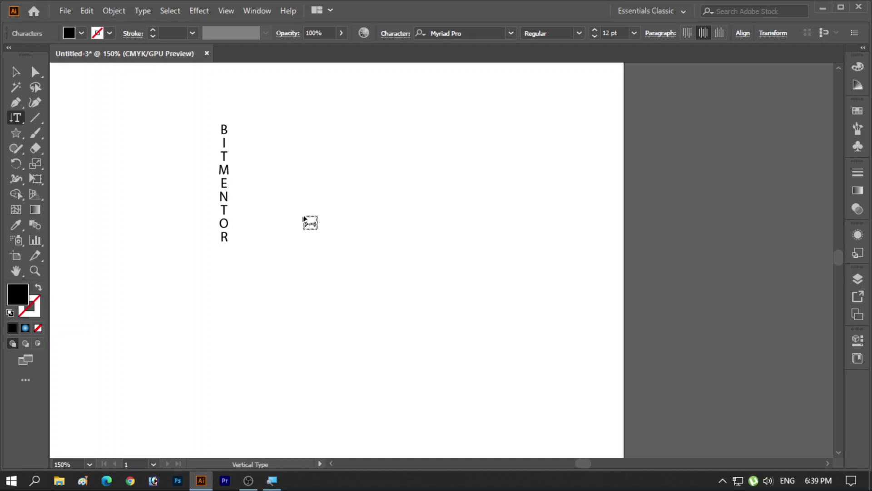
{"action": "left_click", "coordinate": [13, 118]}
{"action": "left_click_drag", "start_coordinate": [12, 118], "coordinate": [80, 179]}
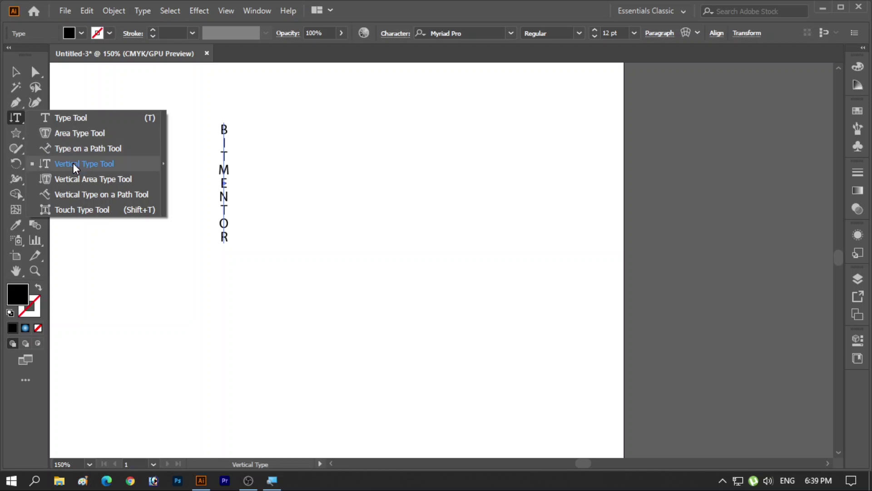
Draw a large star right of BITMENTOR and fill it with vertical placeholder text
{"action": "left_click", "coordinate": [16, 133]}
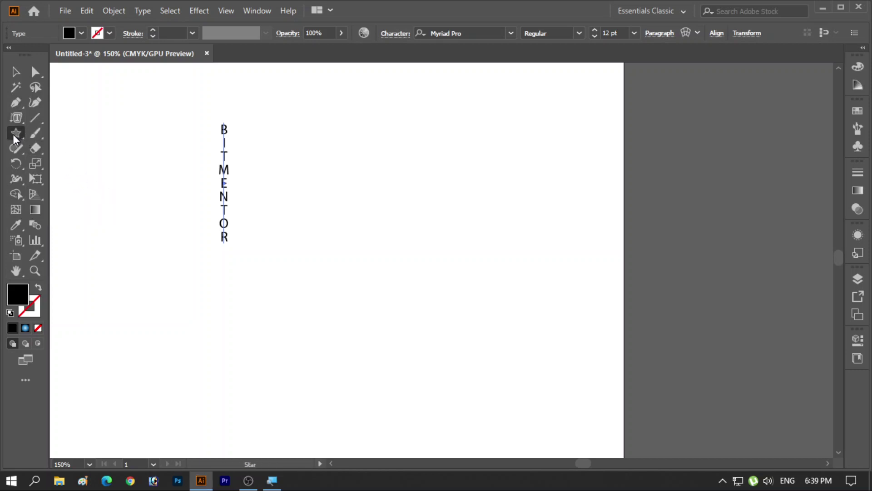
{"action": "mouse_move", "coordinate": [378, 159]}
{"action": "left_mouse_down"}
{"action": "mouse_move", "coordinate": [443, 249]}
{"action": "mouse_move", "coordinate": [425, 223]}
{"action": "left_mouse_up"}
{"action": "left_click", "coordinate": [14, 120]}
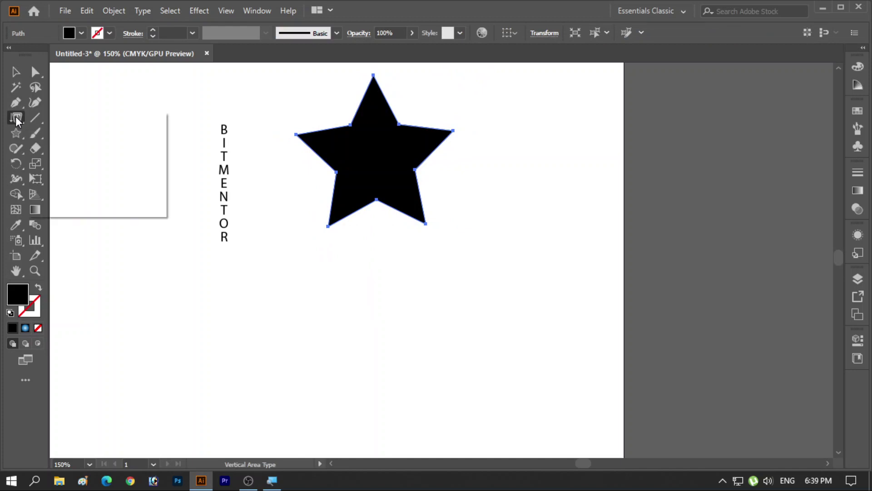
{"action": "left_click", "coordinate": [16, 120]}
{"action": "left_click", "coordinate": [78, 176]}
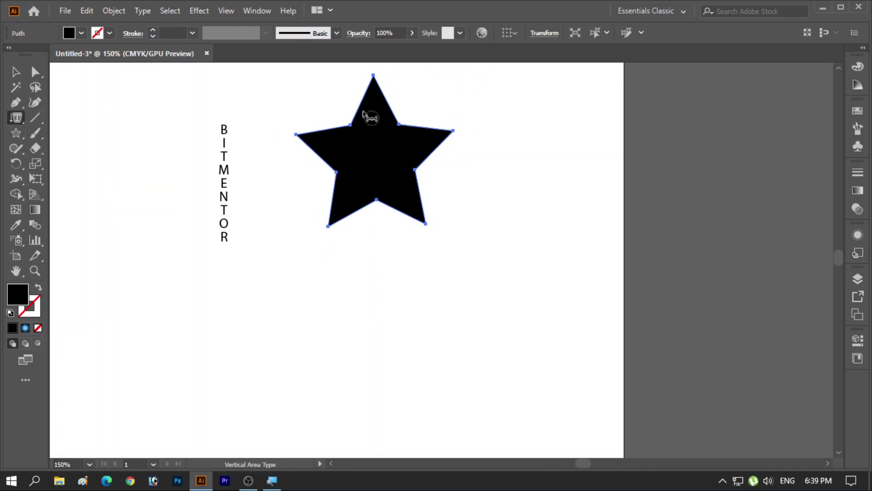
{"action": "left_click", "coordinate": [367, 112]}
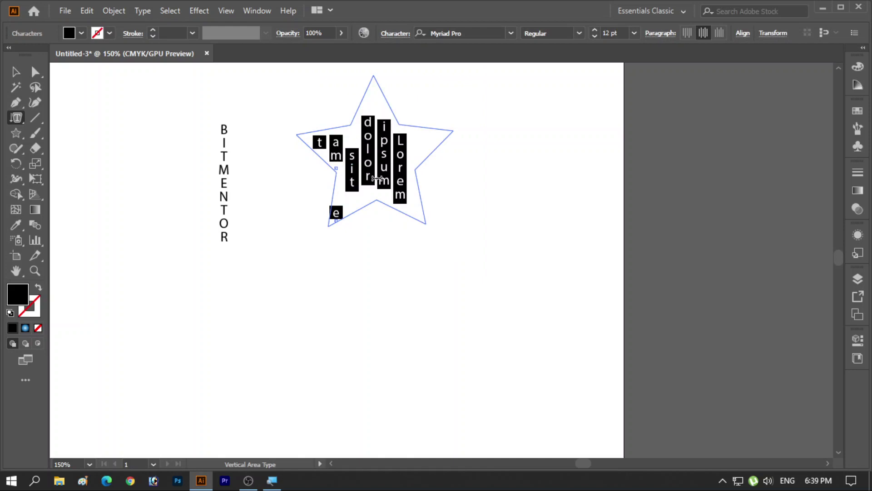
Select both the BITMENTOR text and the star text and delete them
{"action": "key", "text": "Escape"}
{"action": "mouse_move", "coordinate": [172, 97]}
{"action": "left_mouse_down"}
{"action": "mouse_move", "coordinate": [223, 157]}
{"action": "mouse_move", "coordinate": [391, 268]}
{"action": "left_mouse_up"}
{"action": "key", "text": "Delete"}
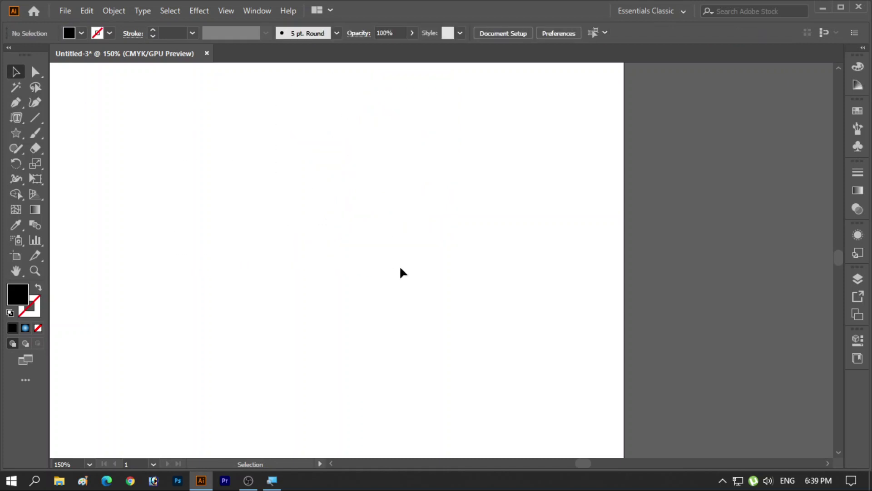
{"action": "left_click", "coordinate": [12, 118]}
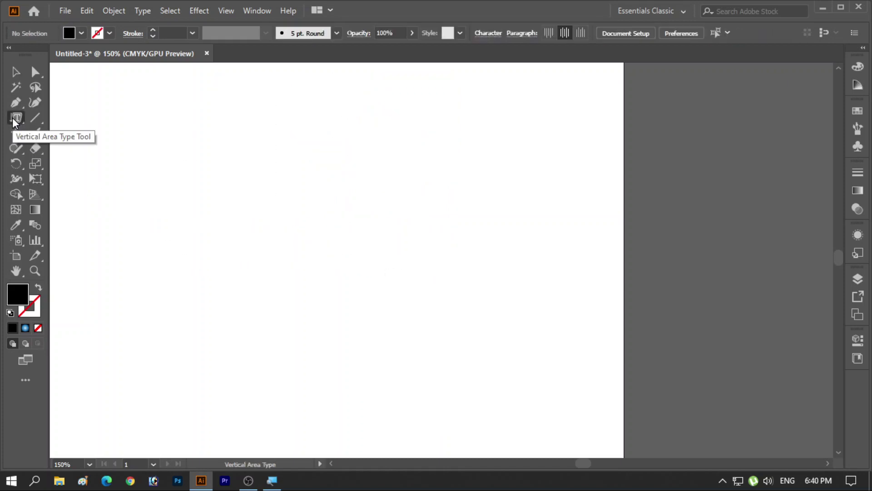
{"action": "left_click", "coordinate": [12, 118]}
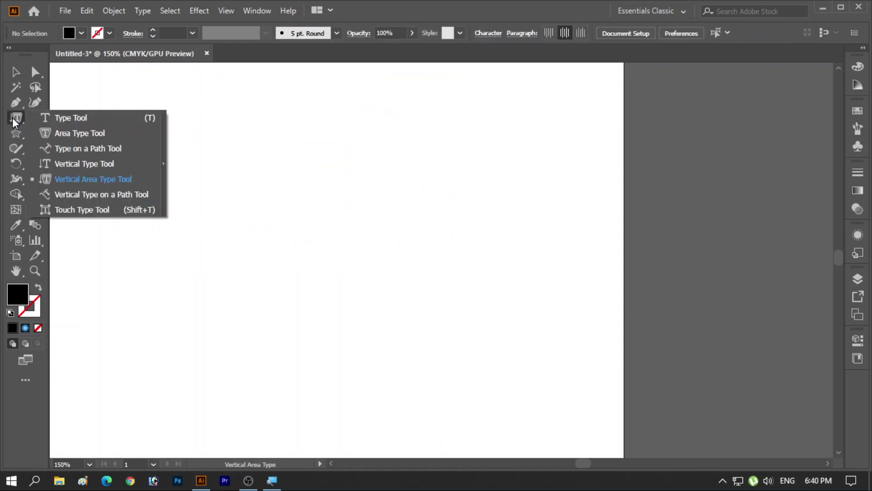
{"action": "left_click", "coordinate": [112, 195]}
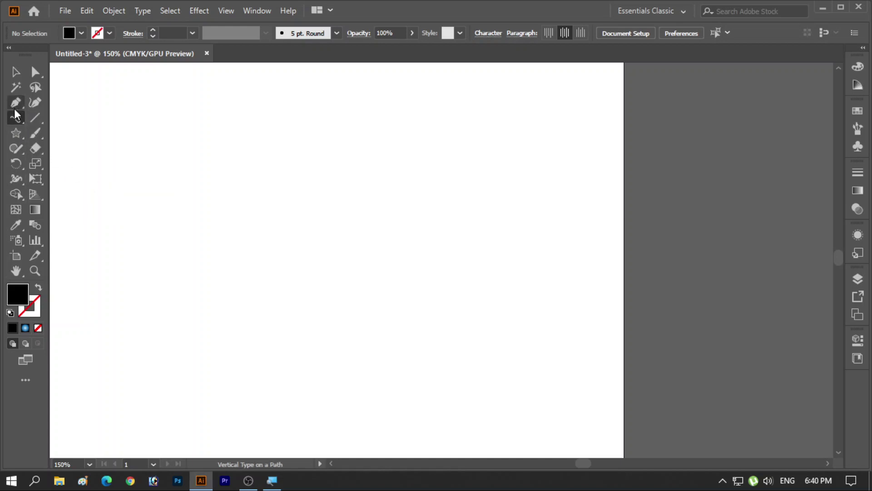
{"action": "left_click", "coordinate": [14, 134]}
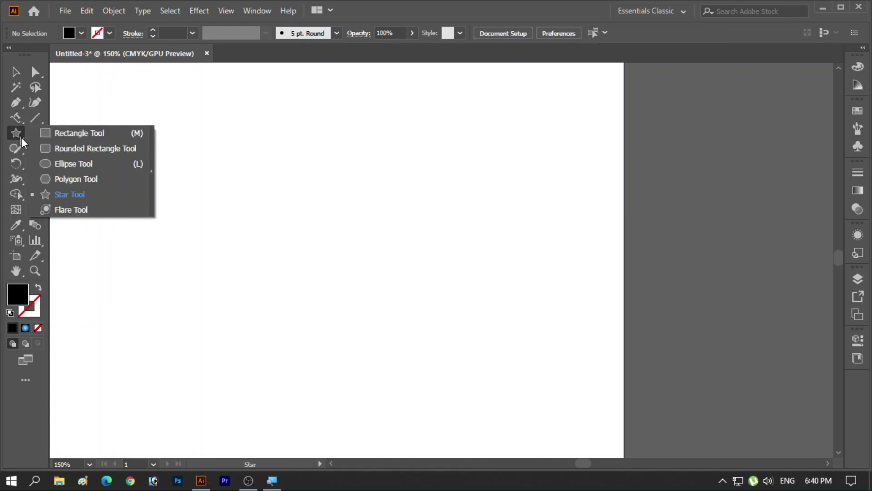
{"action": "left_click", "coordinate": [51, 167]}
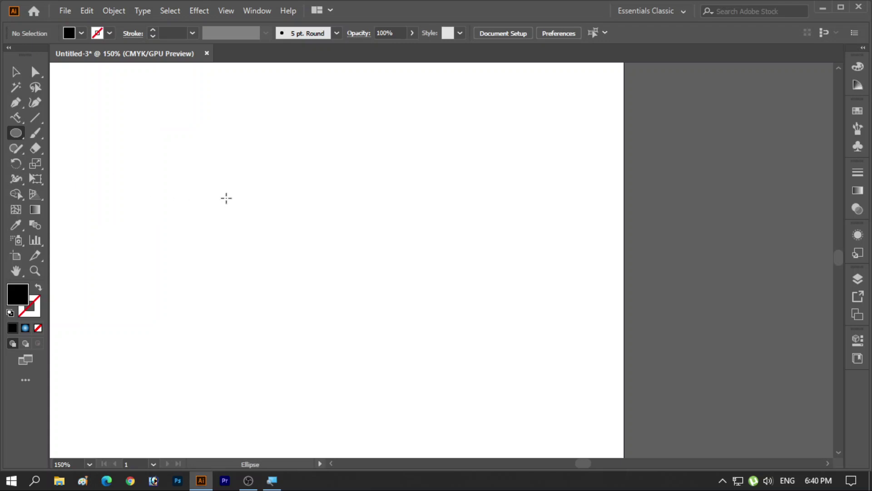
{"action": "left_click_drag", "start_coordinate": [230, 176], "coordinate": [292, 238]}
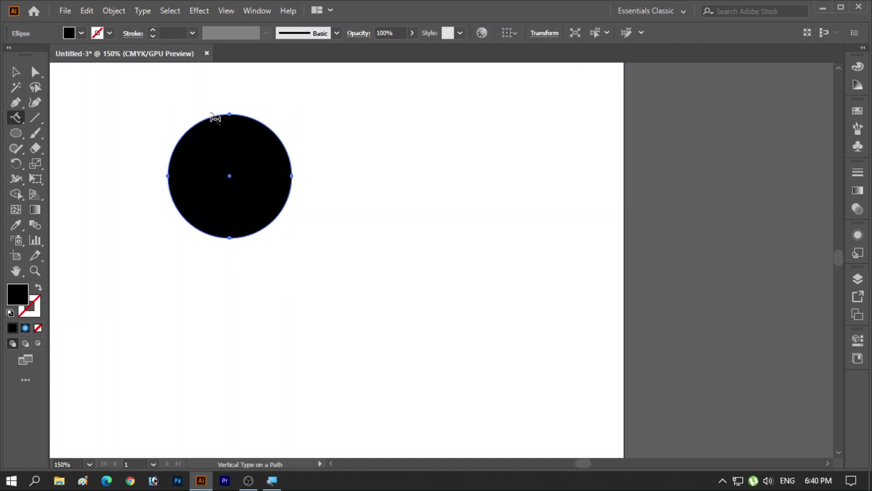
{"action": "left_click", "coordinate": [210, 116]}
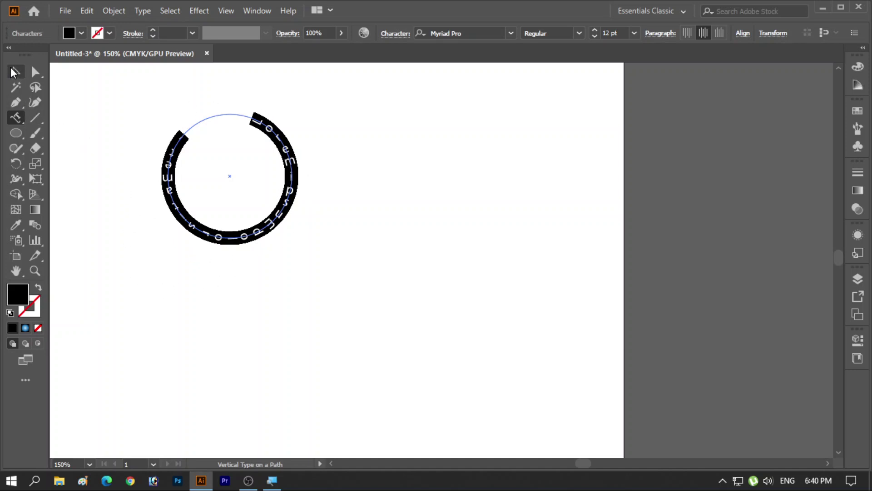
{"action": "left_click", "coordinate": [14, 72]}
{"action": "left_click_drag", "start_coordinate": [115, 102], "coordinate": [300, 266]}
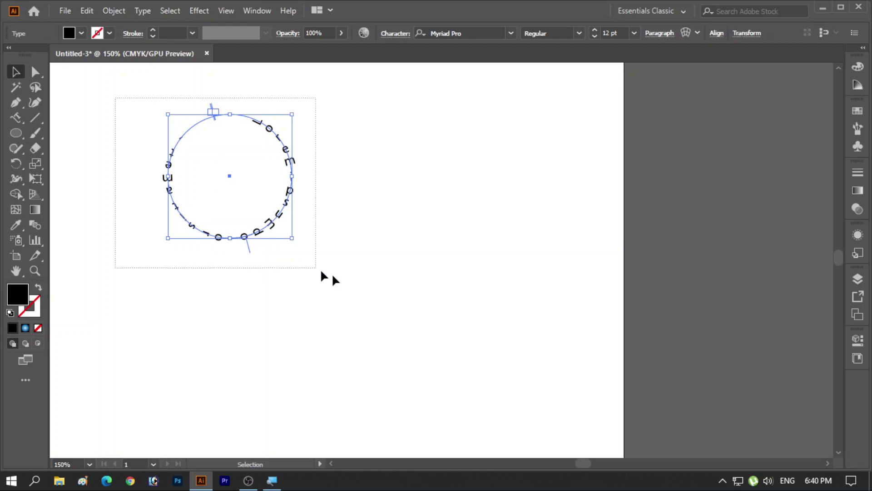
{"action": "key", "text": "Delete"}
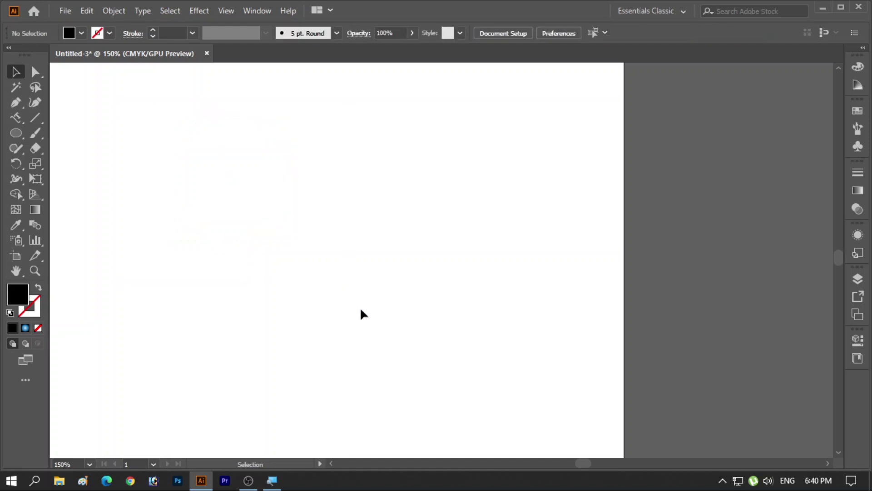
Bring the whole artboard into view and draw a large black circle, moved toward the centre
{"action": "scroll", "coordinate": [312, 296], "scroll_direction": "left", "scroll_amount": 1}
{"action": "scroll", "coordinate": [345, 299], "scroll_direction": "left", "scroll_amount": 2}
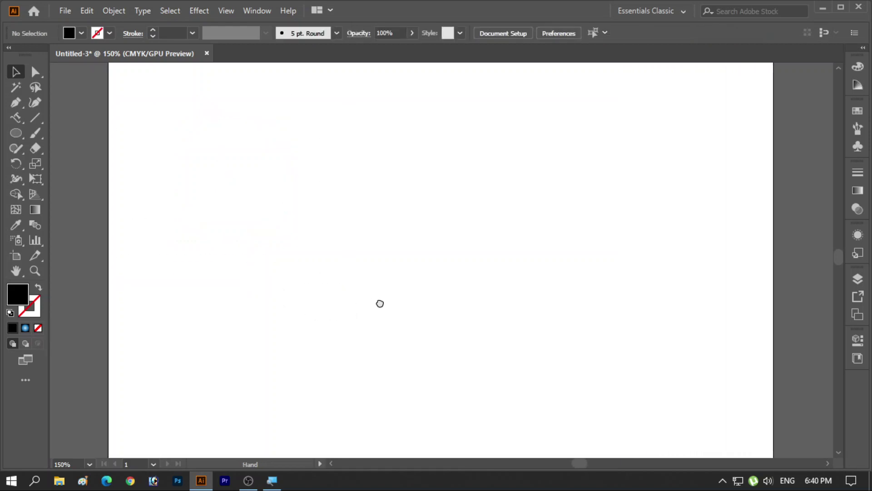
{"action": "scroll", "coordinate": [369, 299], "scroll_direction": "down", "scroll_amount": 1}
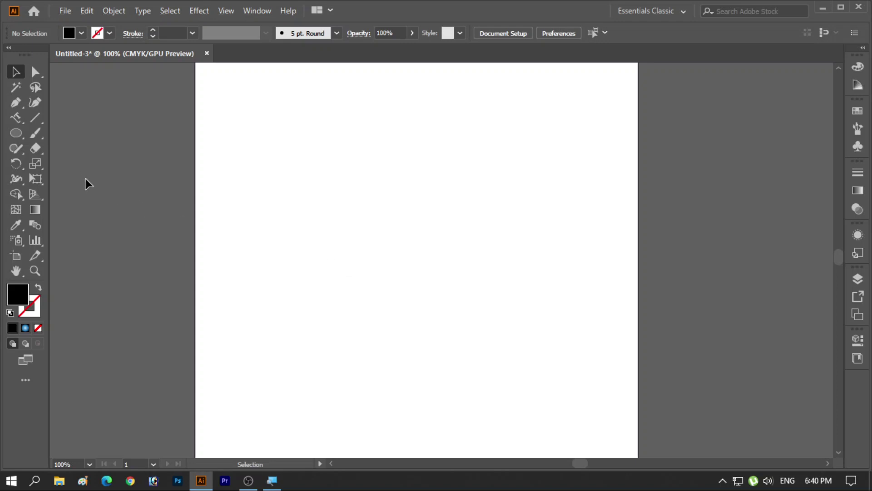
{"action": "key", "text": "space"}
{"action": "left_click_drag", "start_coordinate": [440, 263], "coordinate": [387, 265]}
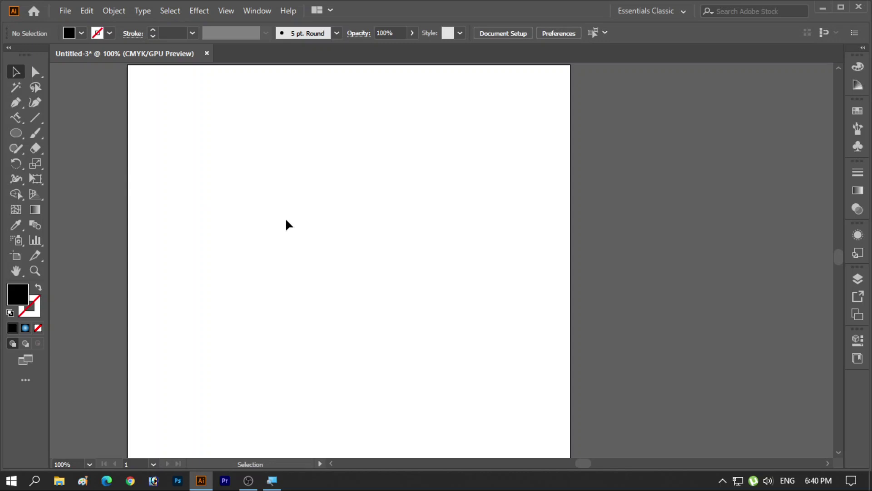
{"action": "key", "text": "l"}
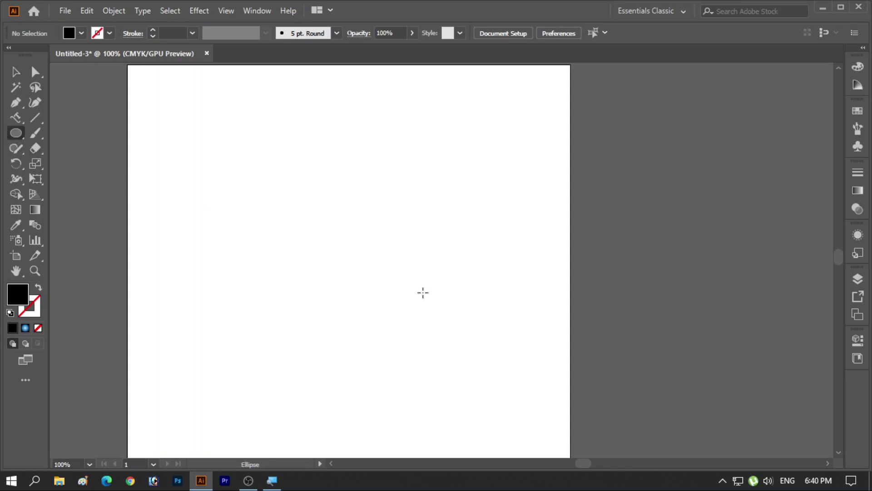
{"action": "left_click_drag", "start_coordinate": [325, 199], "coordinate": [412, 294]}
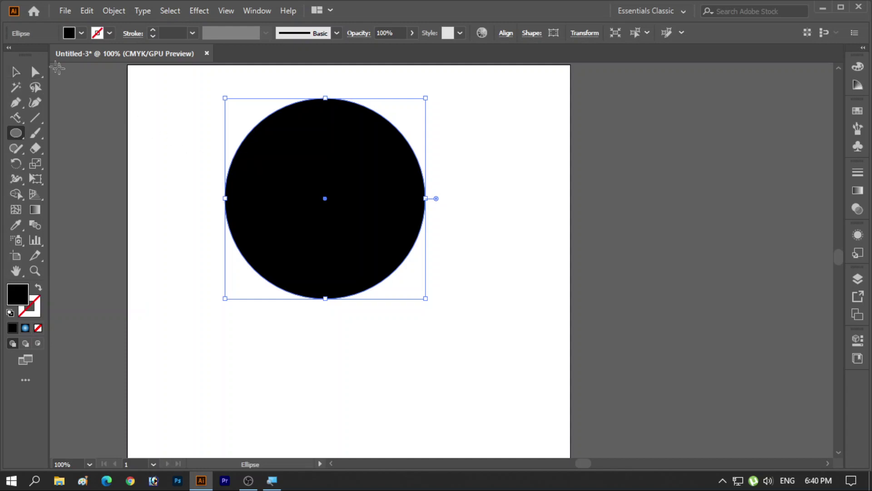
{"action": "key", "text": "v"}
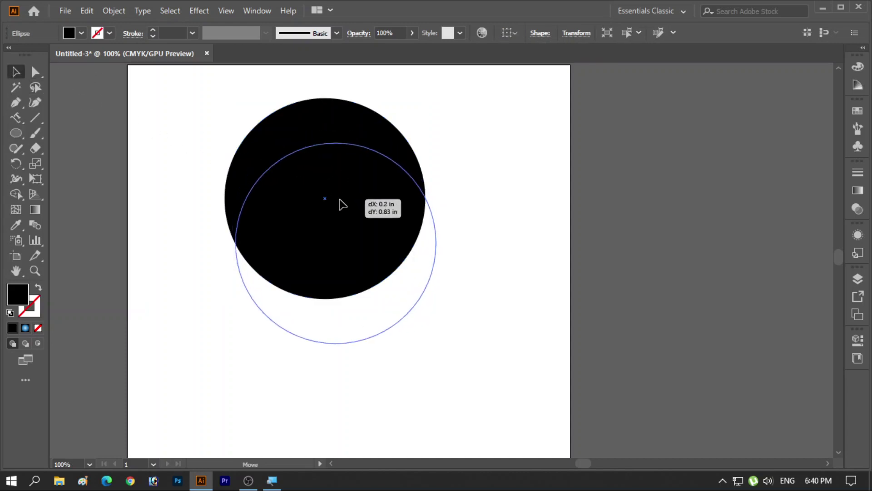
{"action": "left_click_drag", "start_coordinate": [333, 162], "coordinate": [344, 206]}
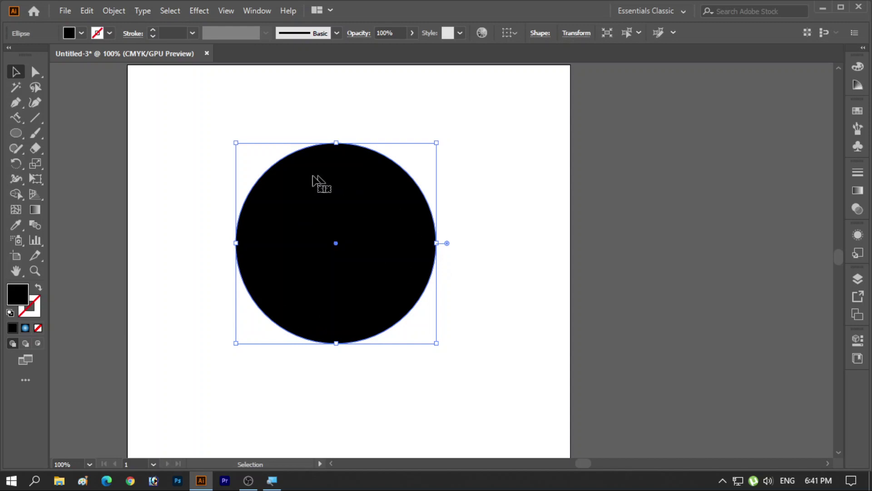
{"action": "double_click", "coordinate": [17, 297]}
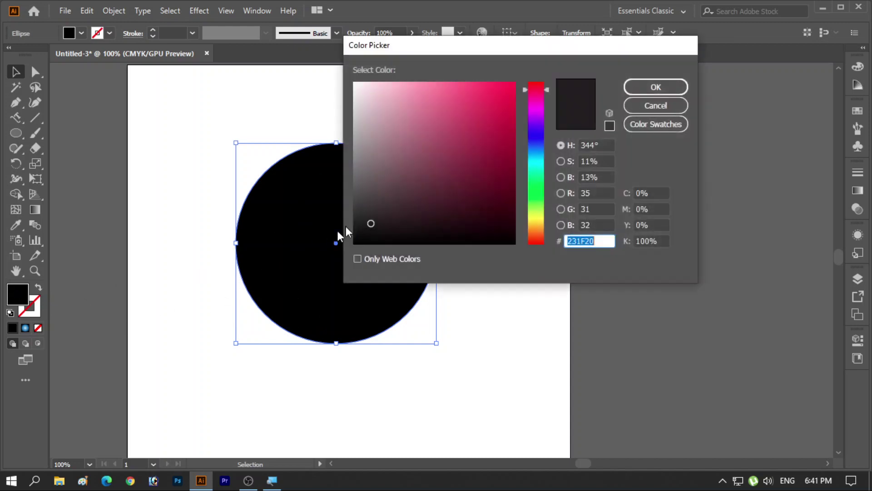
Fill the circle with a bright blue
{"action": "left_click", "coordinate": [539, 147]}
{"action": "left_click", "coordinate": [507, 122]}
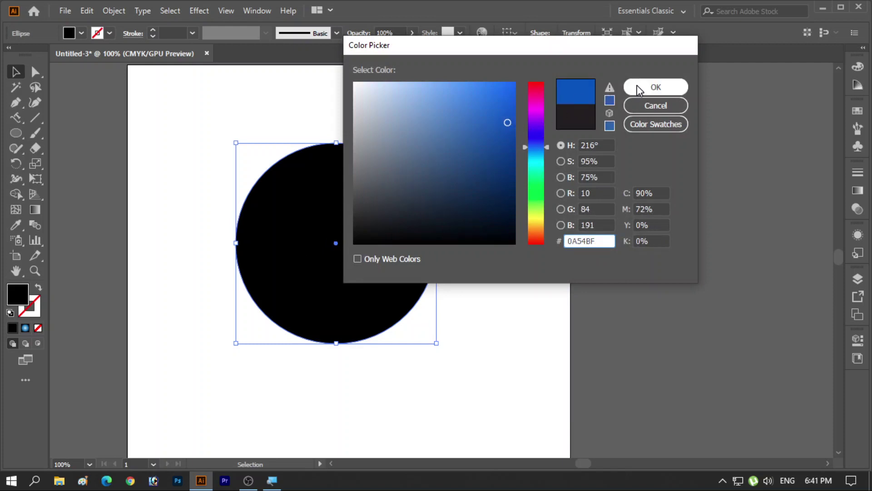
{"action": "left_click", "coordinate": [639, 90]}
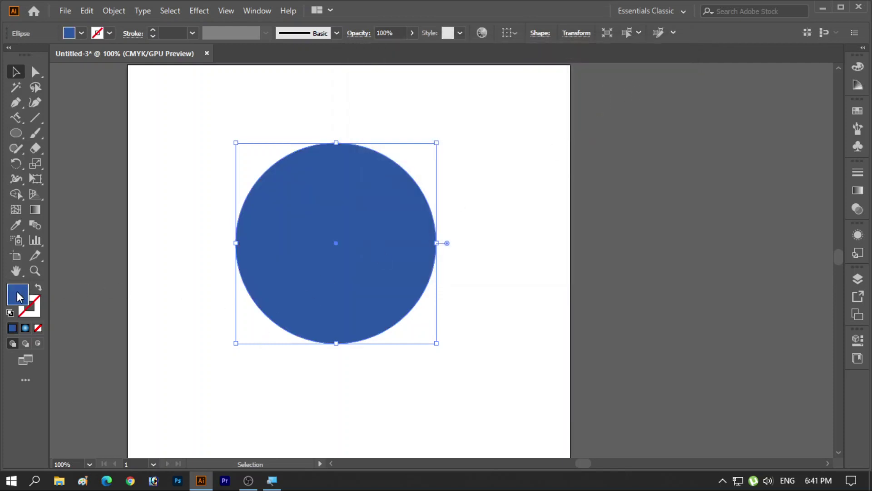
Refine the circle's fill to a deeper blue shade
{"action": "double_click", "coordinate": [18, 297]}
{"action": "left_click", "coordinate": [510, 150]}
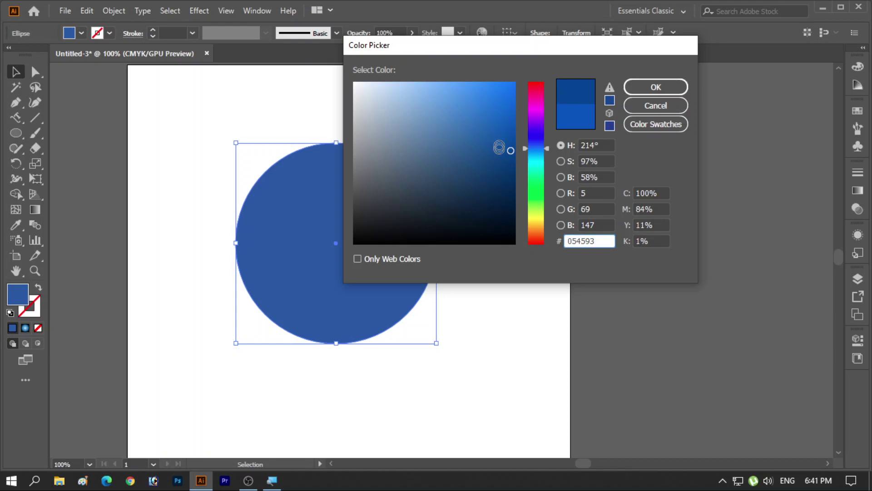
{"action": "left_click", "coordinate": [539, 145]}
{"action": "left_click", "coordinate": [505, 139]}
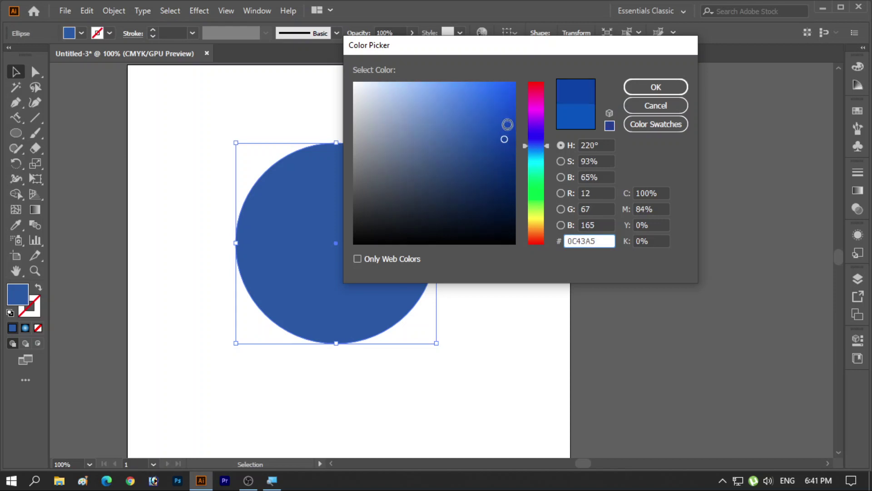
{"action": "left_click", "coordinate": [510, 94]}
{"action": "left_click", "coordinate": [511, 110]}
{"action": "left_click", "coordinate": [510, 93]}
{"action": "left_click", "coordinate": [659, 87]}
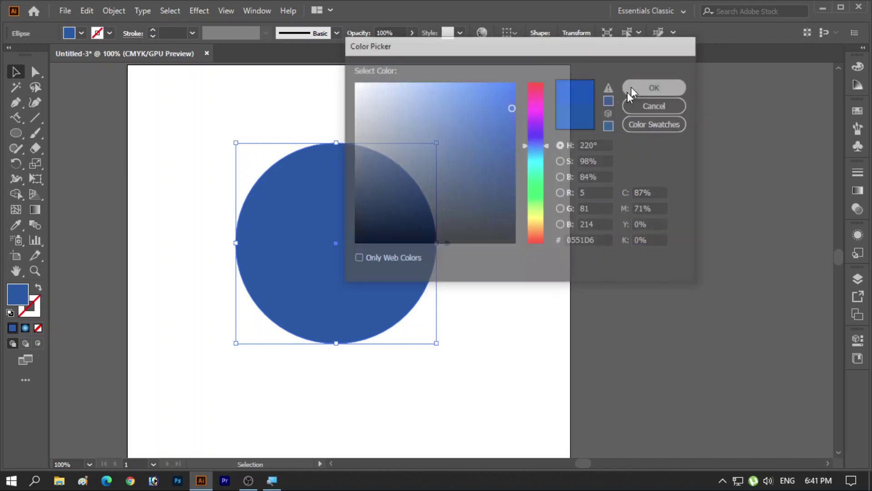
Darken the circle's blue fill a little further
{"action": "double_click", "coordinate": [17, 297]}
{"action": "left_click", "coordinate": [513, 121]}
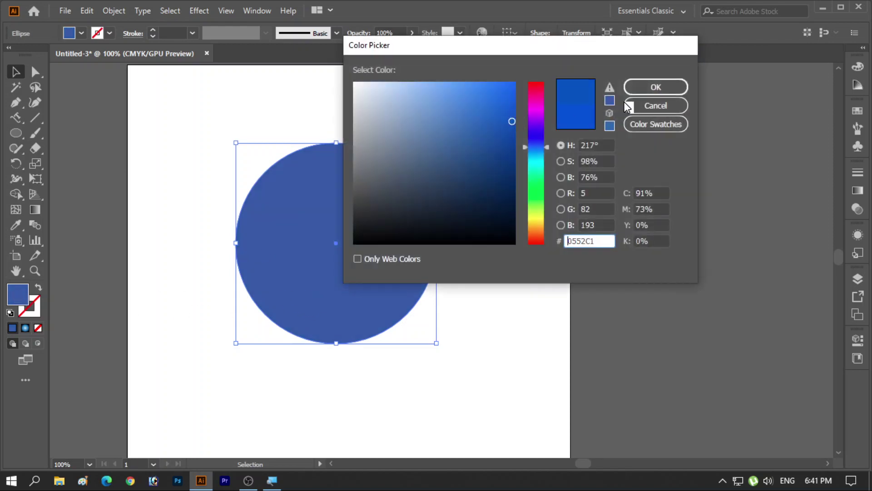
{"action": "left_click", "coordinate": [512, 134]}
{"action": "left_click", "coordinate": [655, 87]}
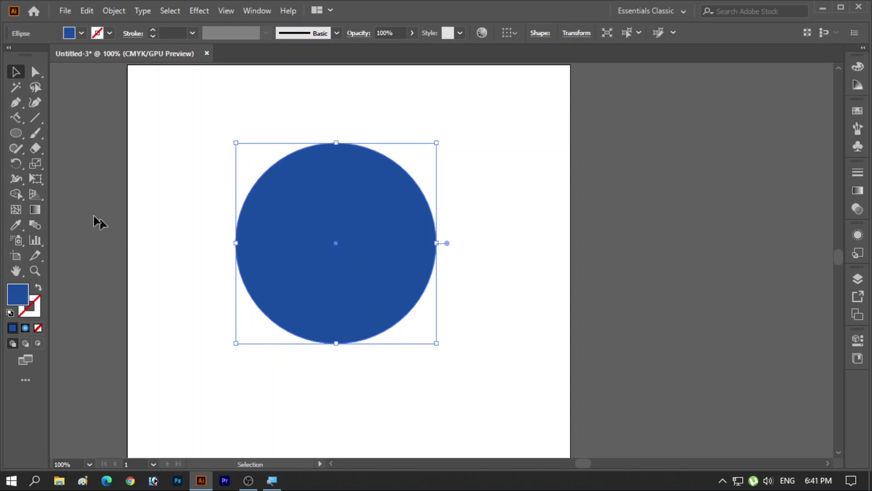
{"action": "left_click", "coordinate": [16, 133]}
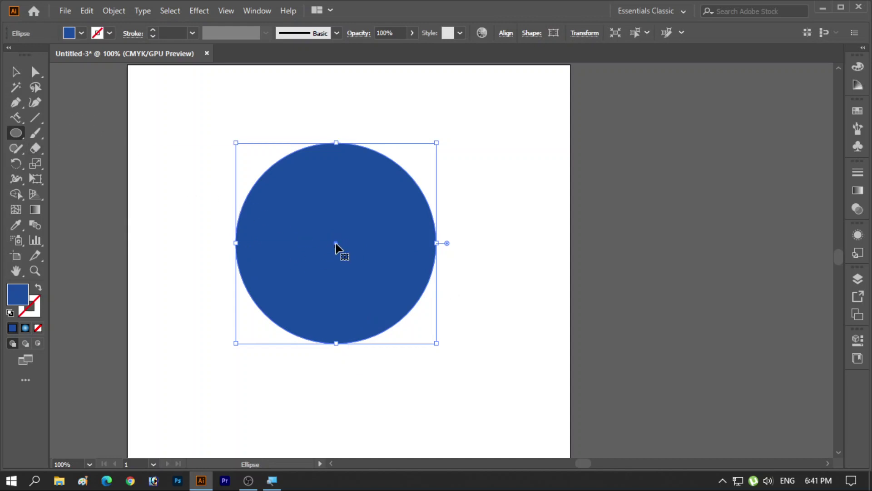
Undo an accidental offset copy and draw a smaller circle from the blue circle's centre
{"action": "left_click_drag", "start_coordinate": [336, 245], "coordinate": [346, 255]}
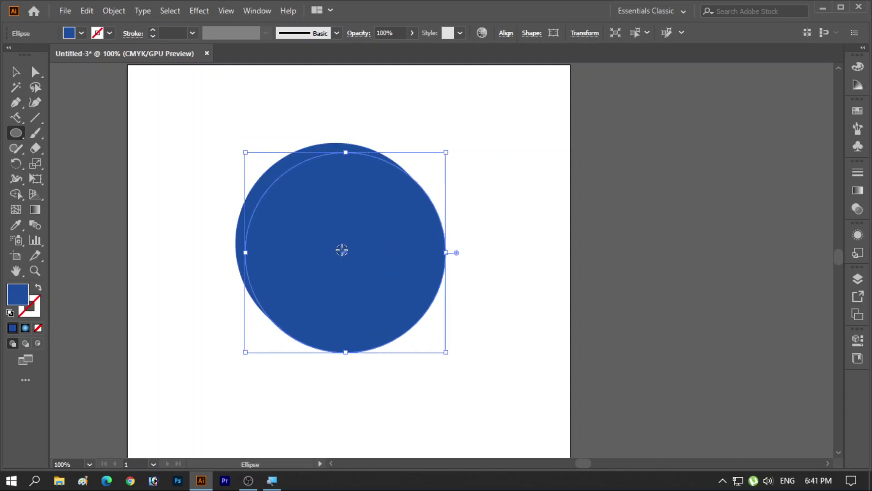
{"action": "left_click", "coordinate": [15, 71]}
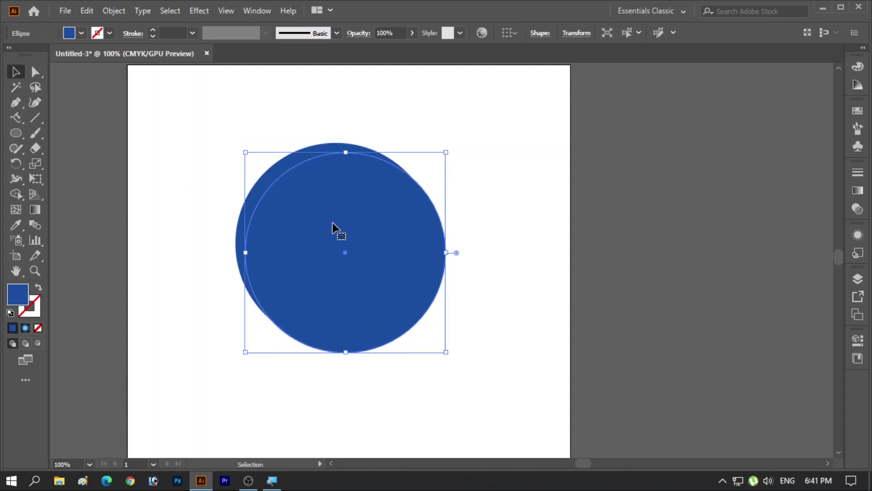
{"action": "key", "text": "ctrl+z"}
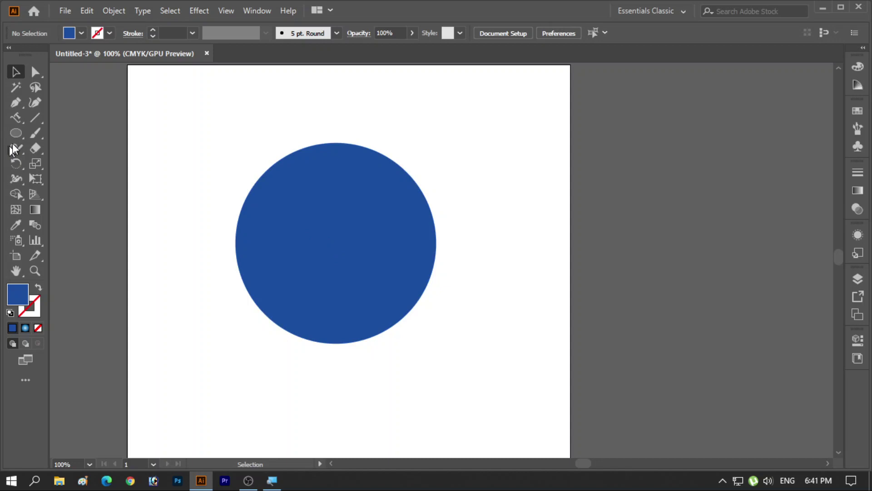
{"action": "left_click", "coordinate": [16, 133]}
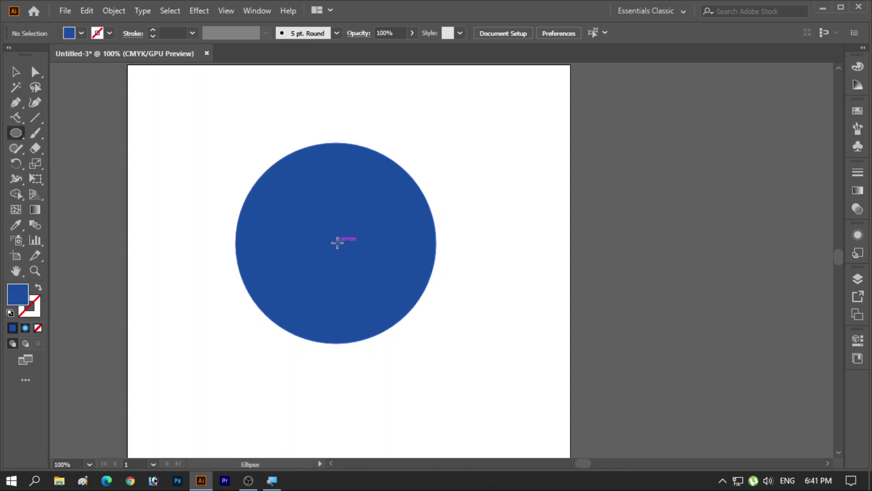
{"action": "left_click_drag", "start_coordinate": [336, 243], "coordinate": [376, 285]}
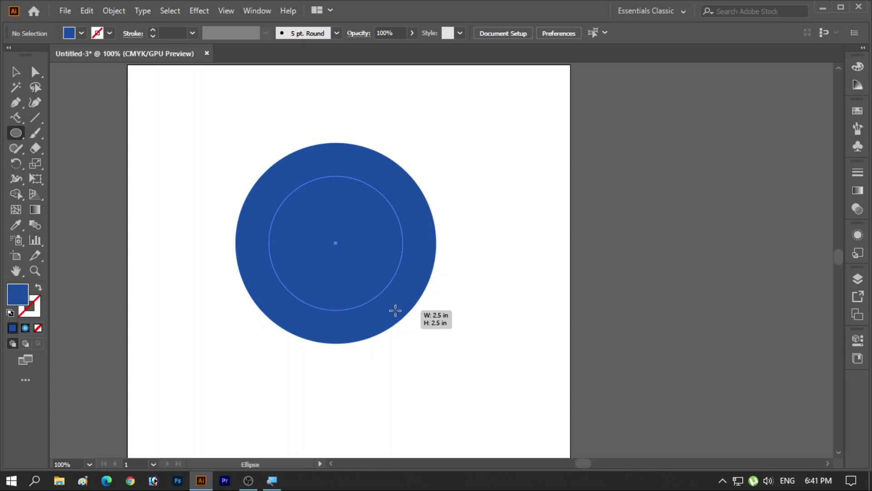
{"action": "left_click_drag", "start_coordinate": [377, 285], "coordinate": [402, 310]}
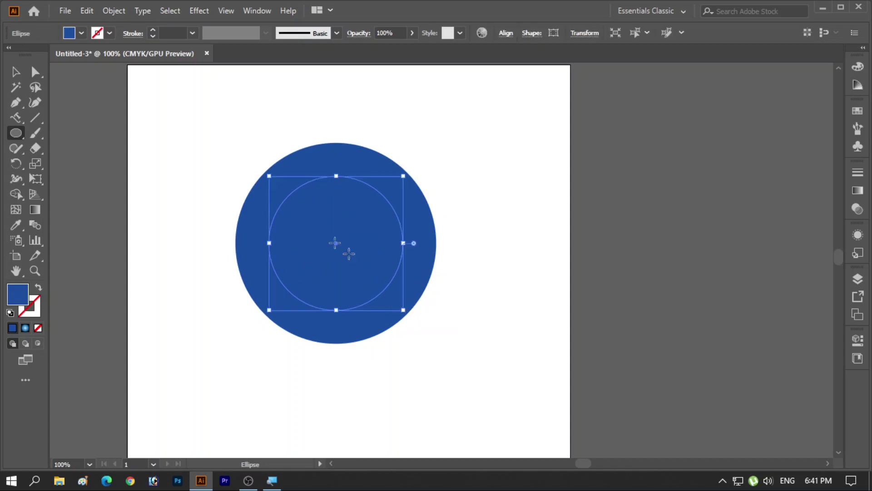
Give the inner circle a thin near-white F5F6F7 outline, then deselect it
{"action": "left_click", "coordinate": [40, 311]}
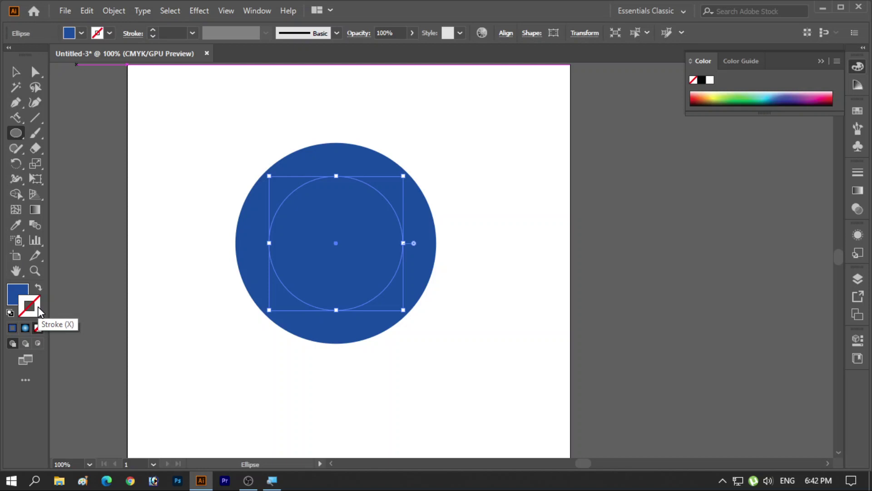
{"action": "left_click", "coordinate": [13, 328]}
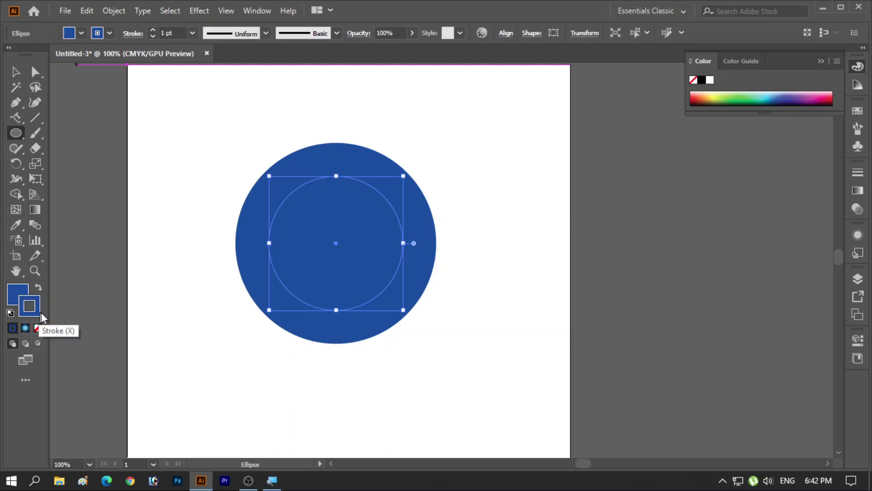
{"action": "double_click", "coordinate": [39, 313]}
{"action": "left_click", "coordinate": [355, 87]}
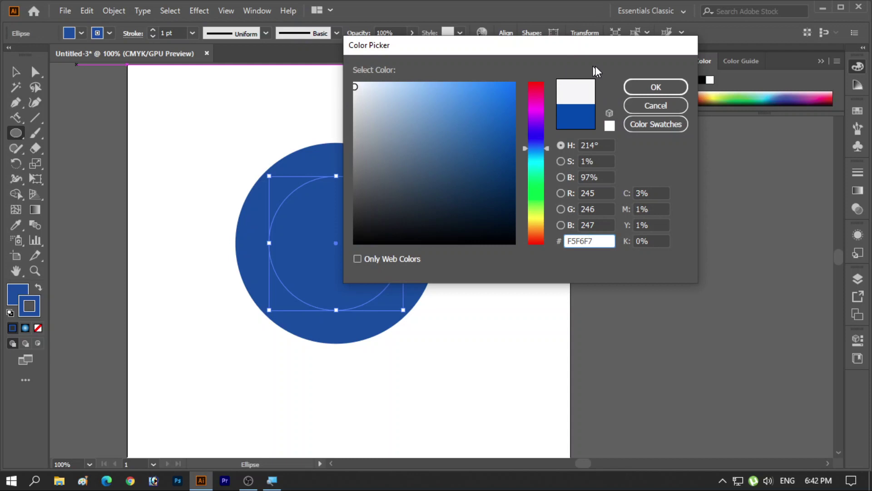
{"action": "left_click", "coordinate": [645, 86]}
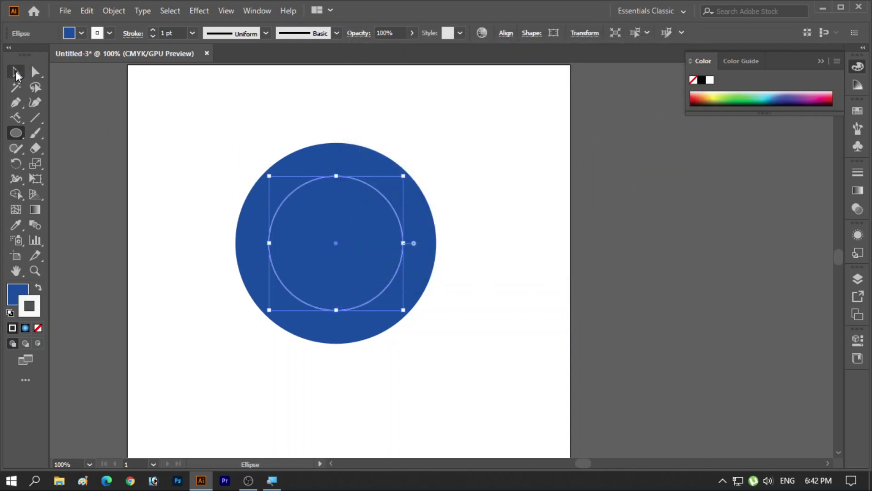
{"action": "left_click", "coordinate": [17, 72]}
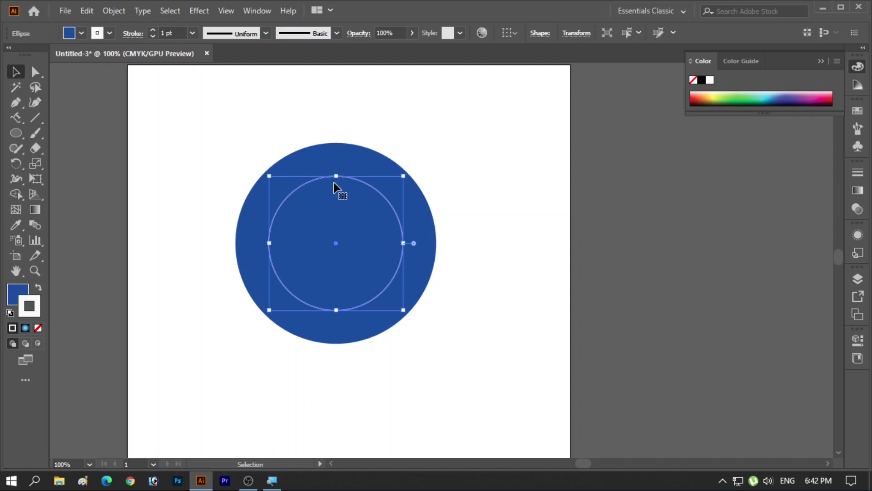
{"action": "left_click", "coordinate": [203, 241]}
Move the inner circle out to the right of the blue badge
{"action": "left_click", "coordinate": [328, 178]}
{"action": "left_click", "coordinate": [16, 117]}
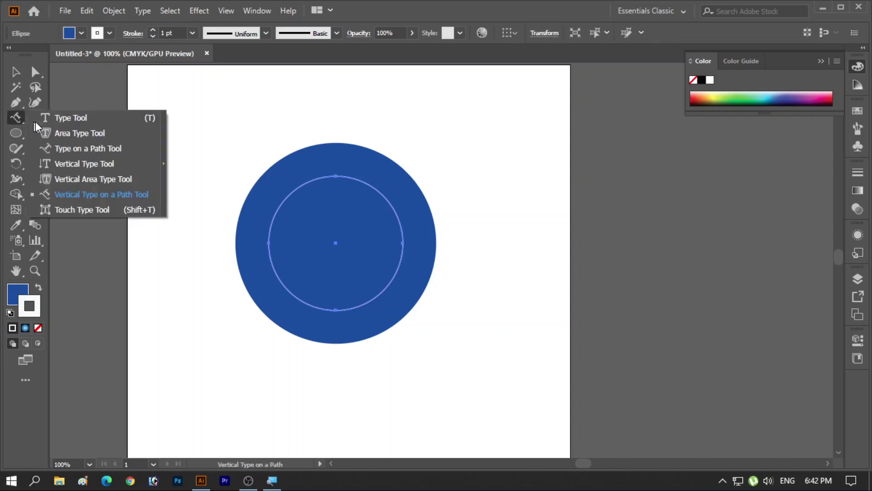
{"action": "left_click", "coordinate": [59, 148]}
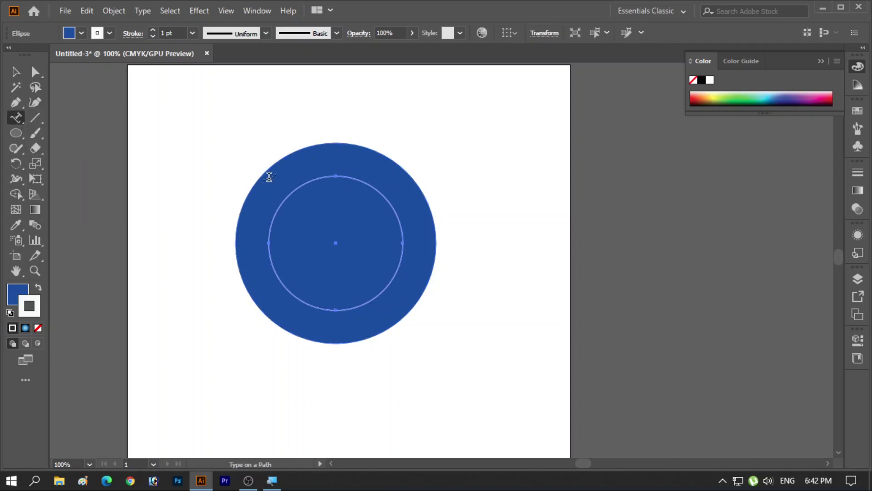
{"action": "key", "text": "v"}
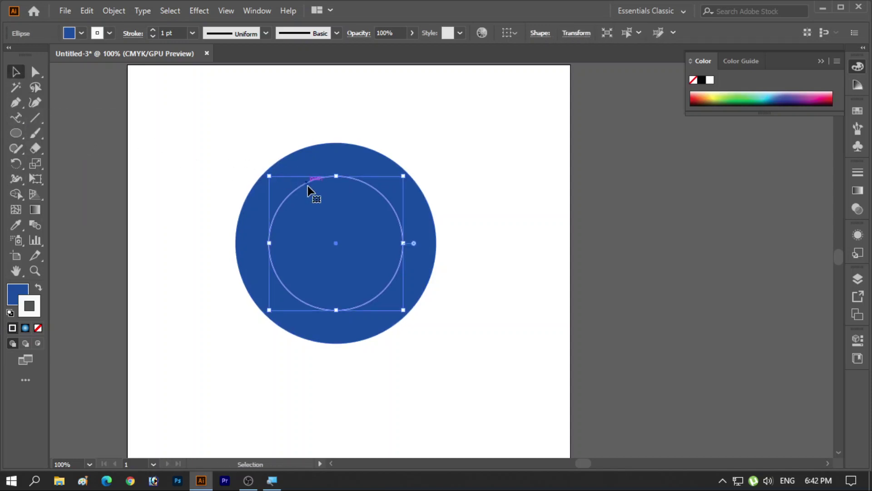
{"action": "left_click_drag", "start_coordinate": [308, 190], "coordinate": [515, 223]}
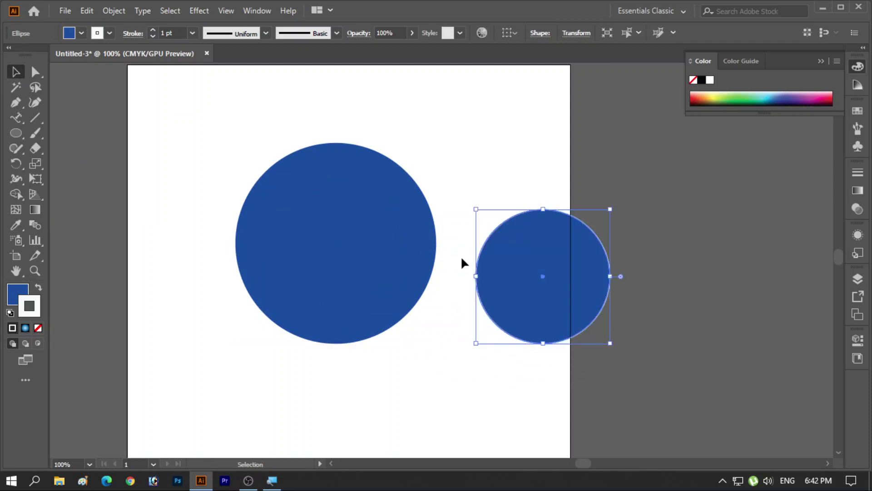
{"action": "left_click_drag", "start_coordinate": [504, 405], "coordinate": [363, 410]}
Type BITMENTOR along the separated circle's outline
{"action": "left_click", "coordinate": [16, 117]}
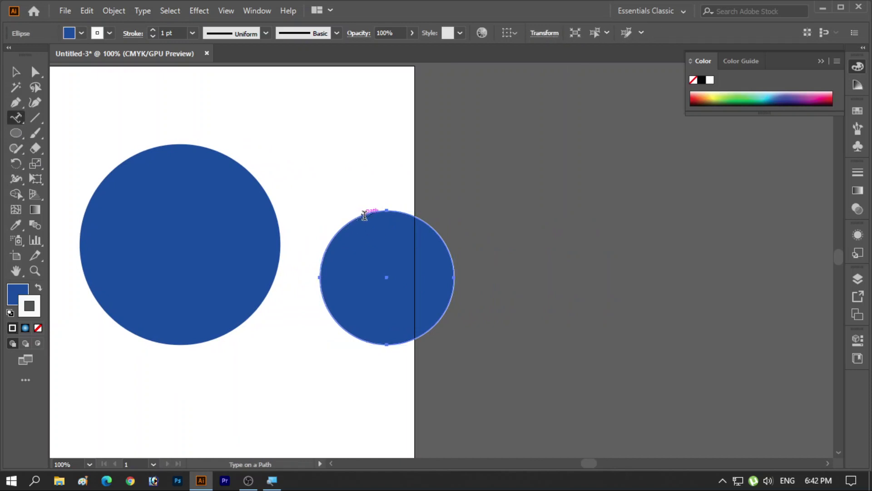
{"action": "left_click", "coordinate": [366, 215]}
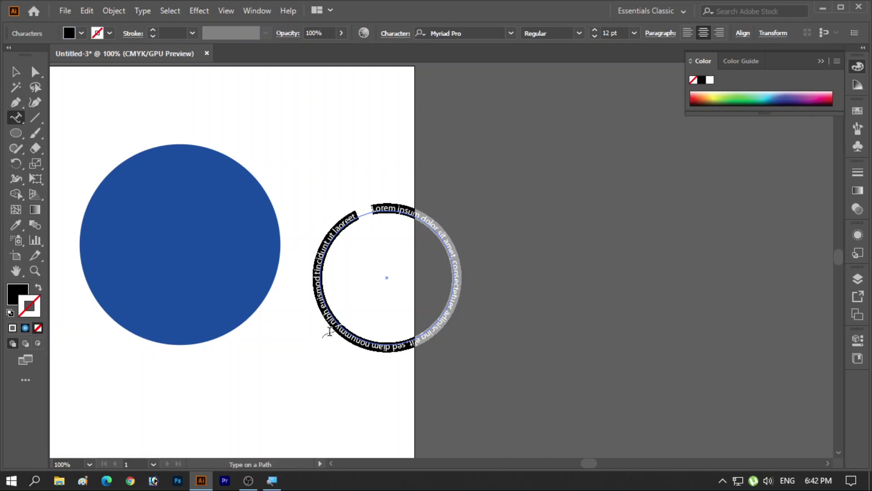
{"action": "type", "text": "BIT"}
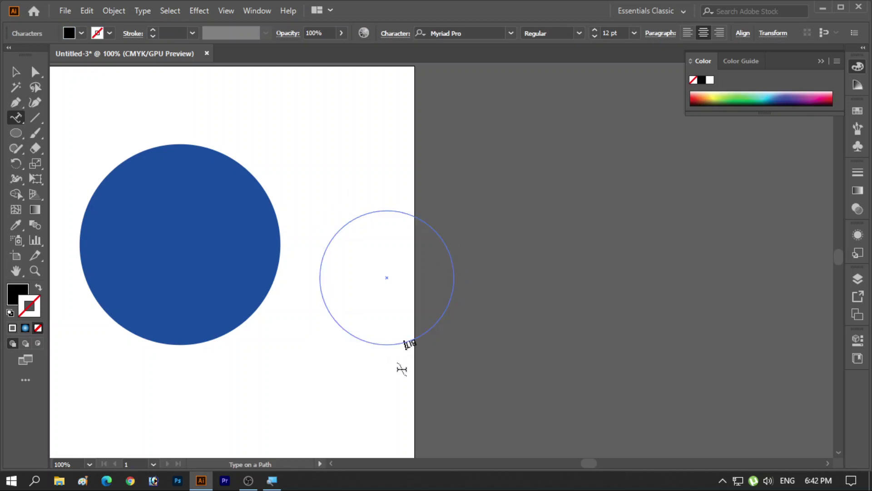
{"action": "type", "text": "MENTOR"}
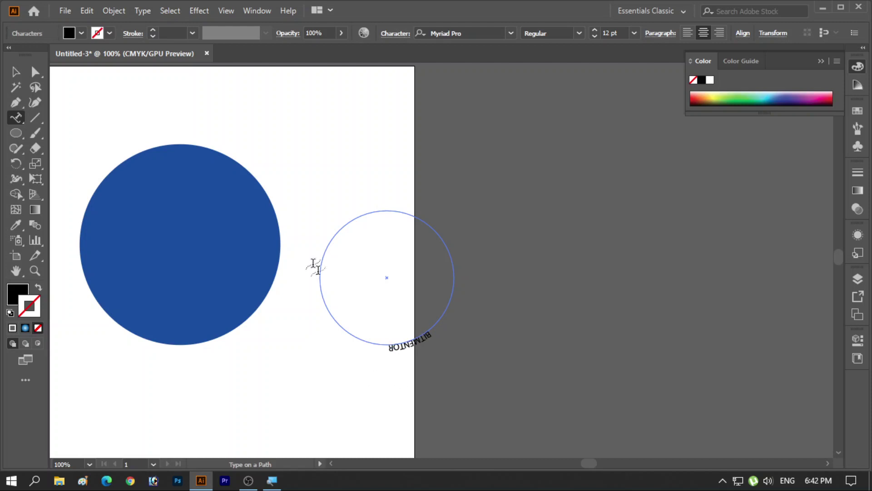
{"action": "left_click", "coordinate": [32, 72]}
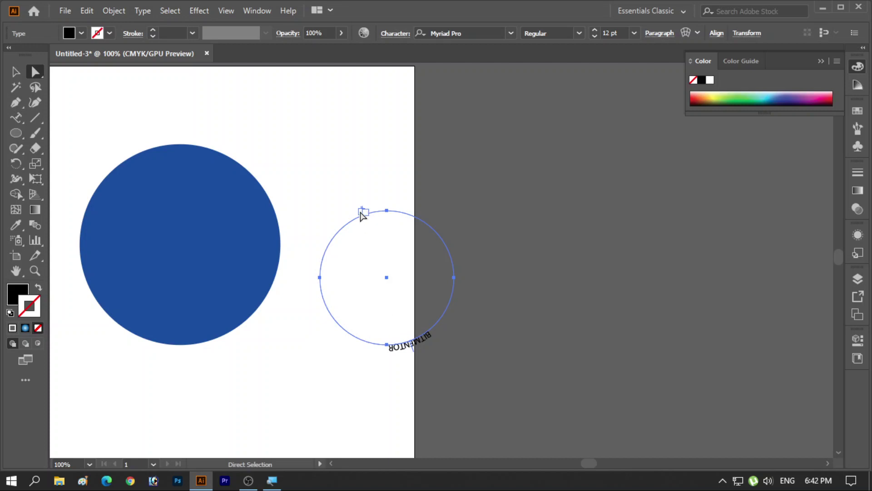
Slide BITMENTOR around the circle until it sits roughly centred across the top
{"action": "scroll", "coordinate": [360, 231], "scroll_direction": "up", "scroll_amount": 2}
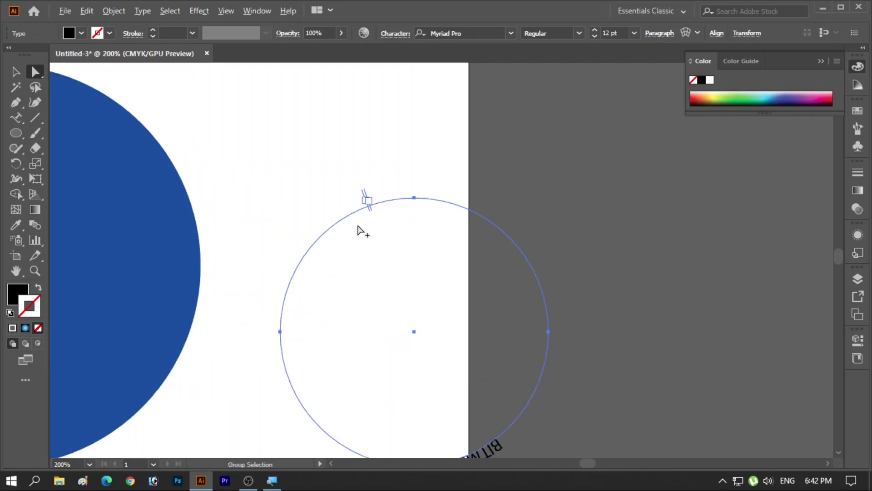
{"action": "left_click_drag", "start_coordinate": [363, 196], "coordinate": [573, 266]}
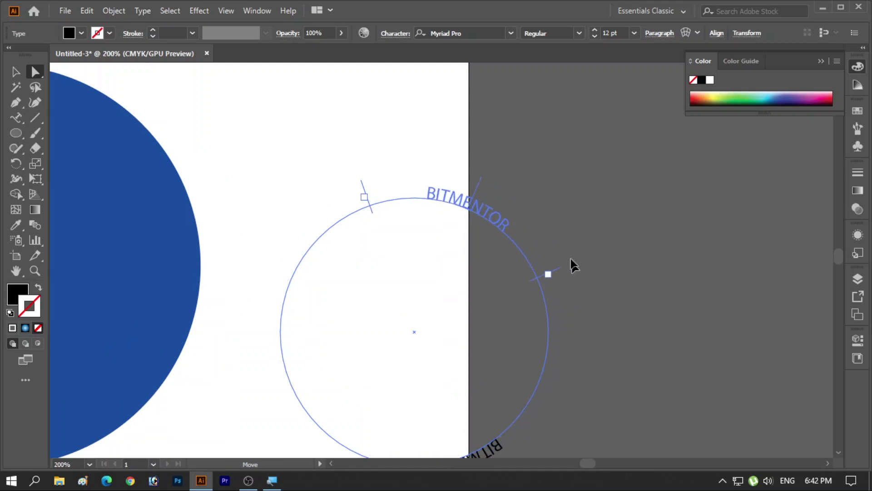
{"action": "left_click_drag", "start_coordinate": [573, 266], "coordinate": [517, 207]}
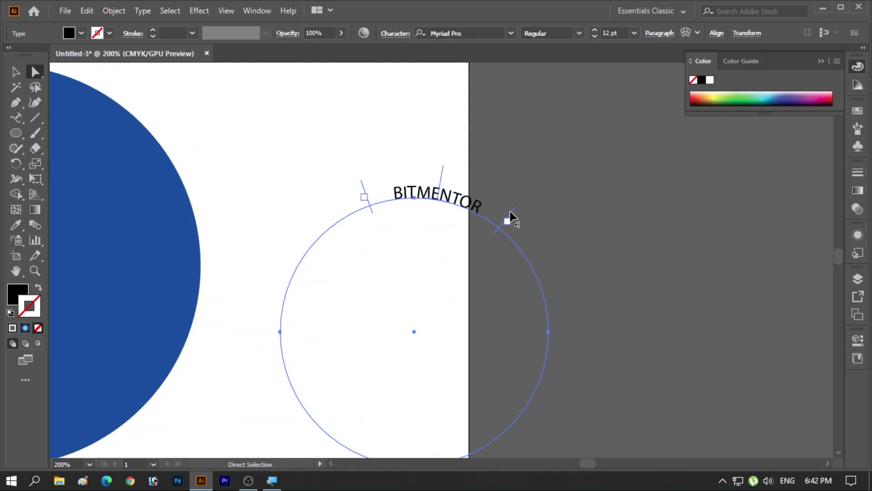
{"action": "left_click", "coordinate": [658, 36]}
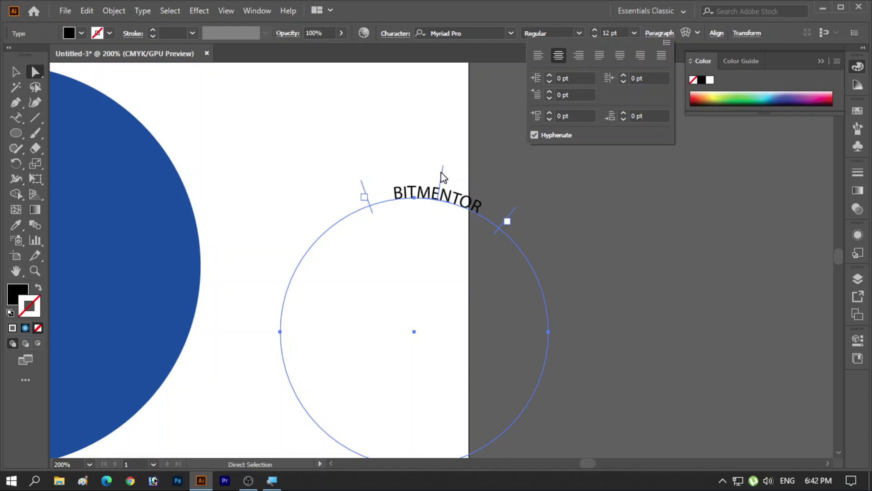
{"action": "key", "text": "Escape"}
{"action": "left_click_drag", "start_coordinate": [441, 175], "coordinate": [362, 181]}
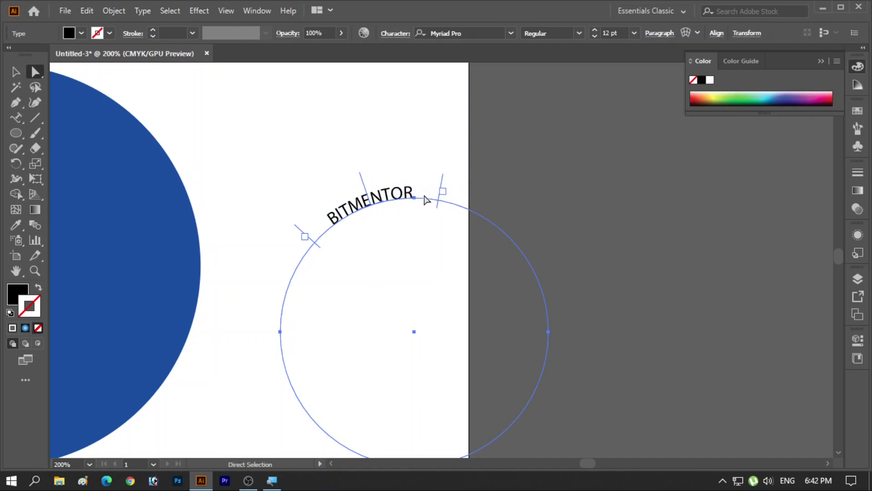
{"action": "left_click", "coordinate": [511, 34]}
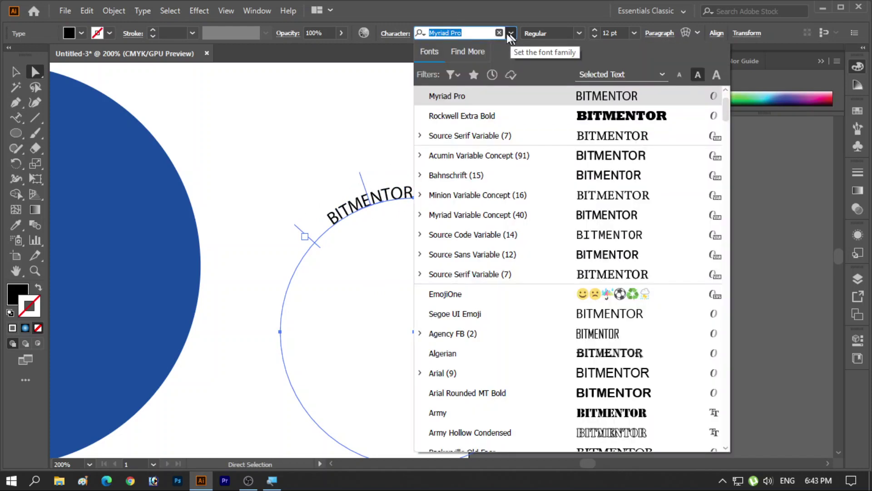
Set BITMENTOR to Cambria Bold 24 pt and lengthen the path to show the whole word
{"action": "type", "text": "cam"}
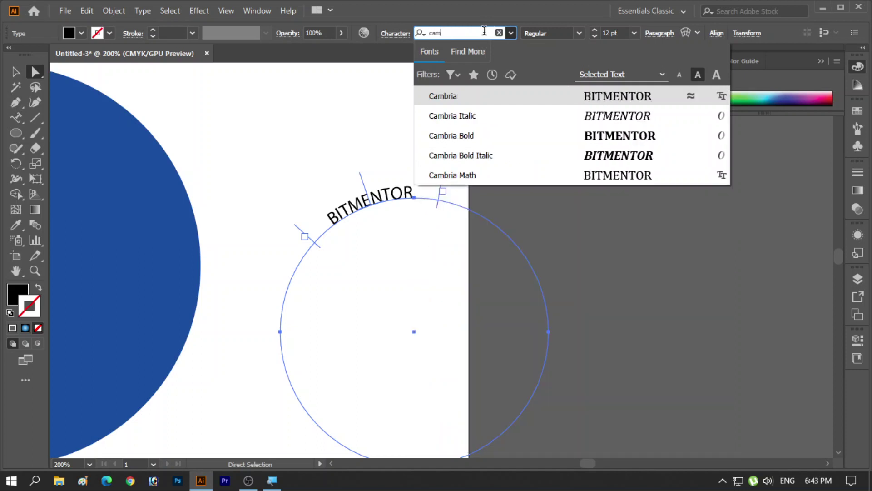
{"action": "left_click", "coordinate": [453, 96]}
{"action": "left_click", "coordinate": [578, 30]}
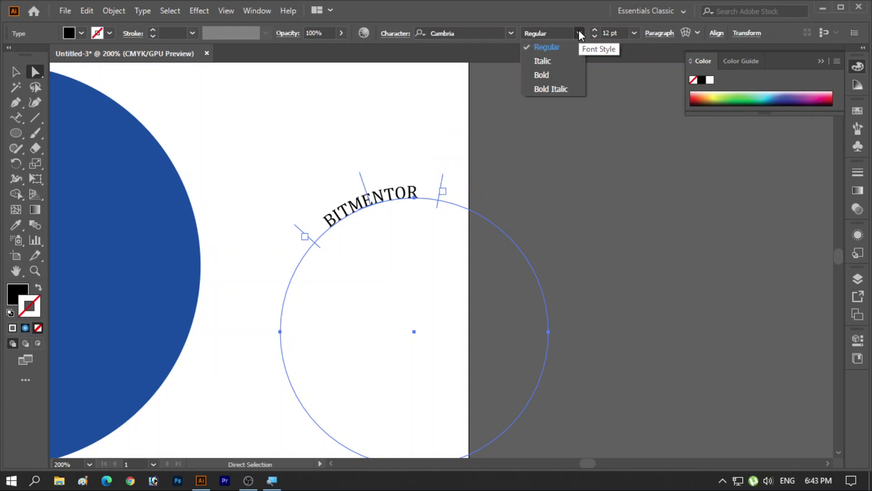
{"action": "left_click", "coordinate": [555, 75]}
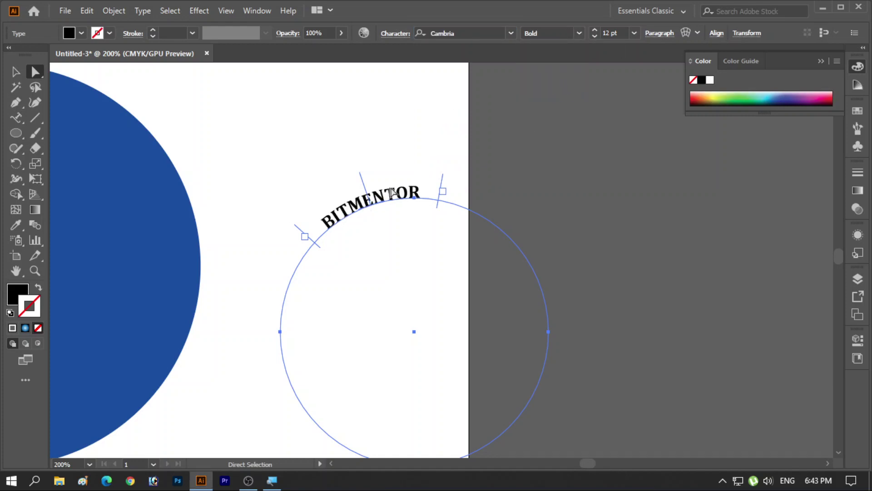
{"action": "left_click", "coordinate": [635, 33]}
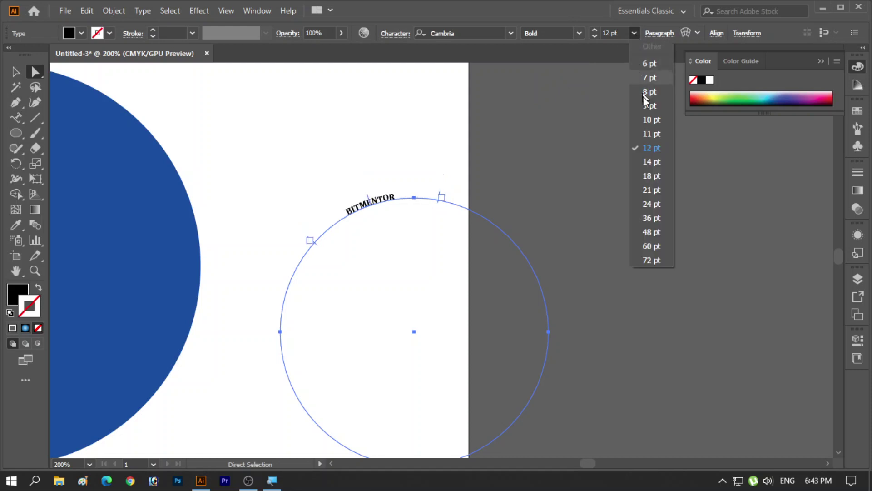
{"action": "left_click", "coordinate": [654, 203]}
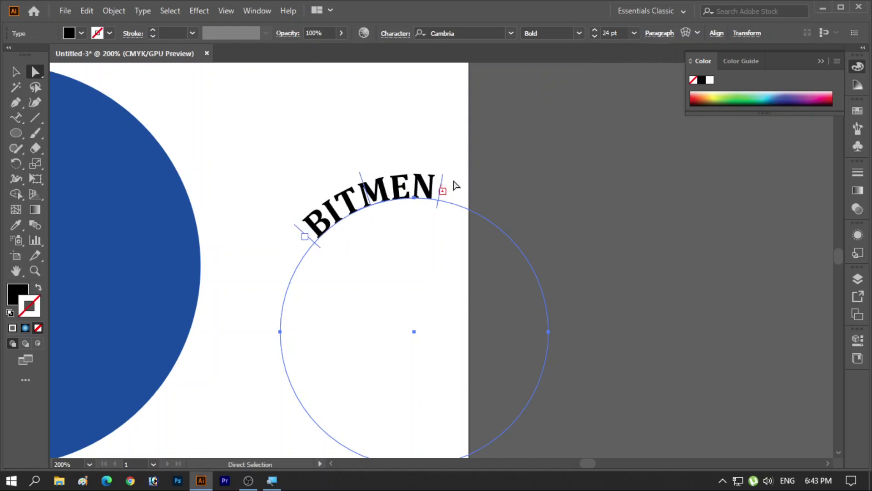
{"action": "left_click_drag", "start_coordinate": [457, 187], "coordinate": [513, 230]}
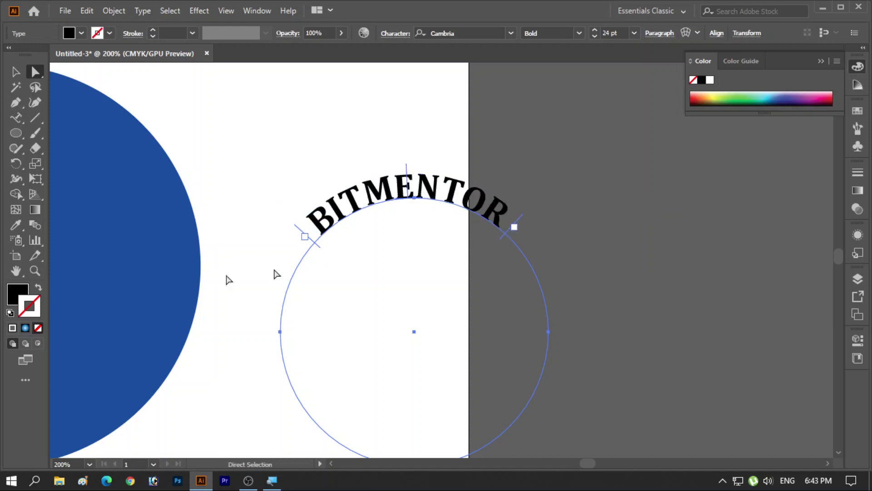
Colour the BITMENTOR text white
{"action": "double_click", "coordinate": [16, 298]}
{"action": "left_click", "coordinate": [356, 85]}
{"action": "left_click", "coordinate": [667, 87]}
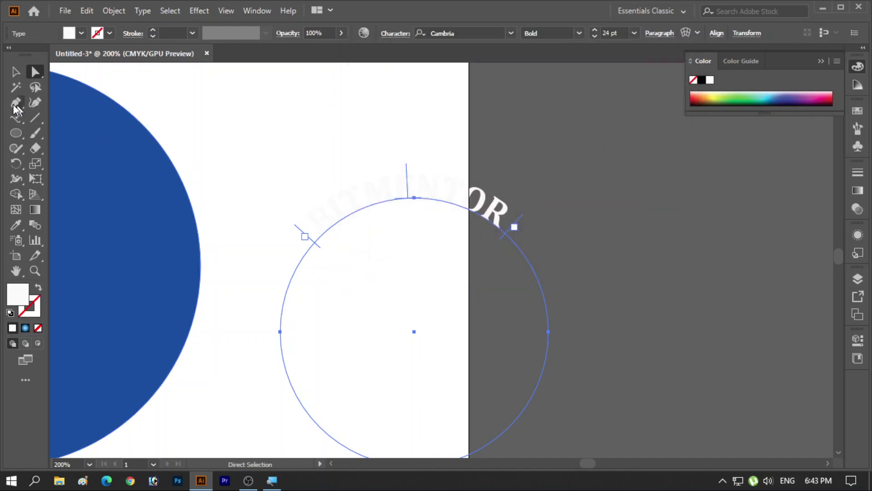
Move the text circle onto the blue badge, nudge it upward, and deselect
{"action": "scroll", "coordinate": [245, 369], "scroll_direction": "down", "scroll_amount": 2, "text": "alt"}
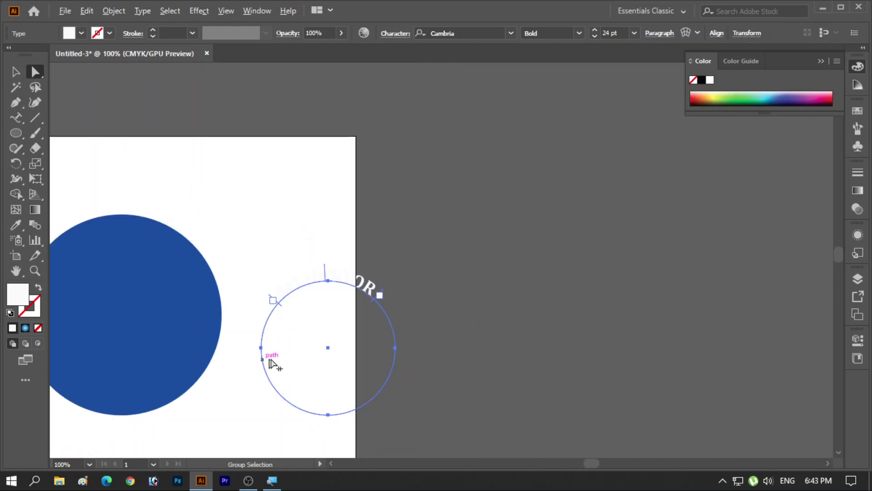
{"action": "left_click_drag", "start_coordinate": [267, 324], "coordinate": [60, 298]}
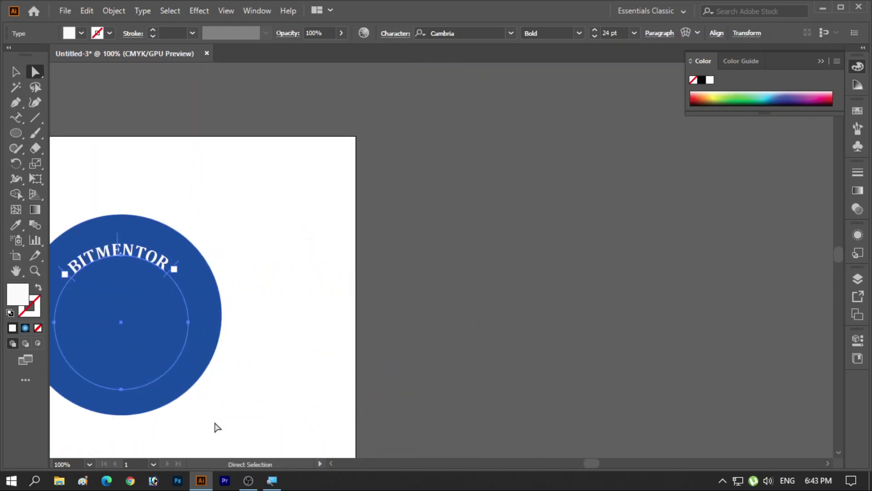
{"action": "left_click_drag", "start_coordinate": [208, 418], "coordinate": [249, 385]}
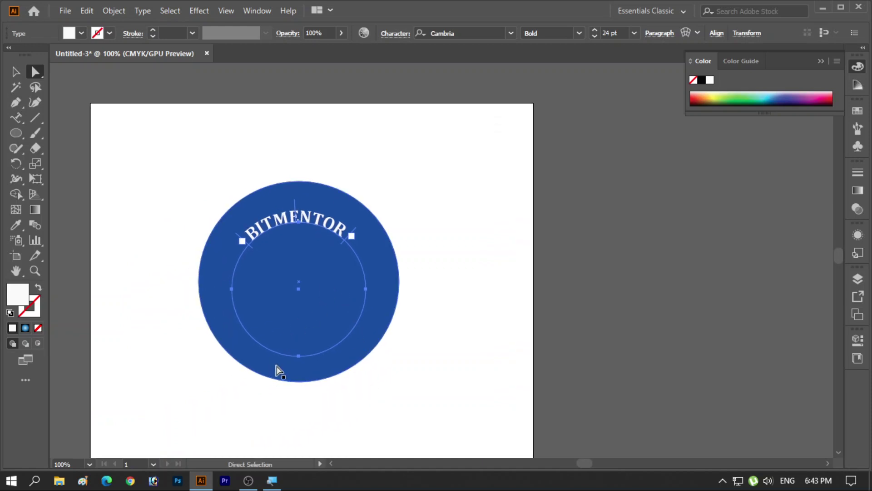
{"action": "left_click_drag", "start_coordinate": [282, 357], "coordinate": [279, 351]}
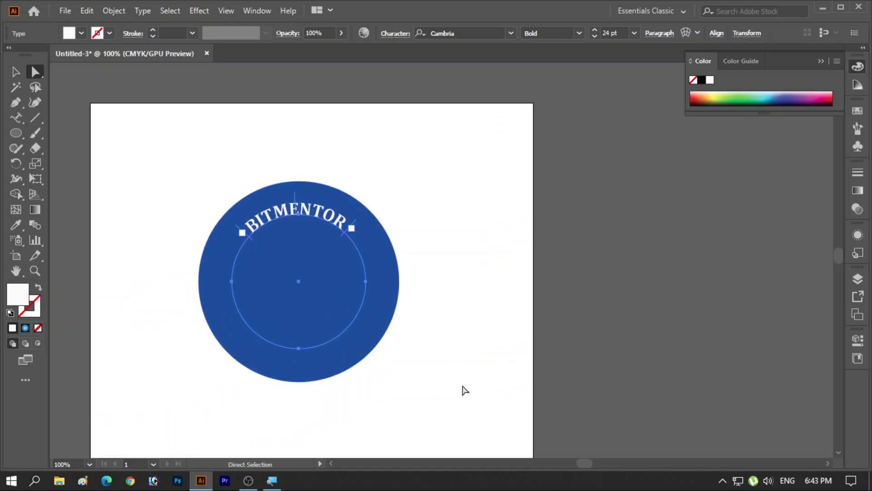
{"action": "left_click", "coordinate": [483, 391]}
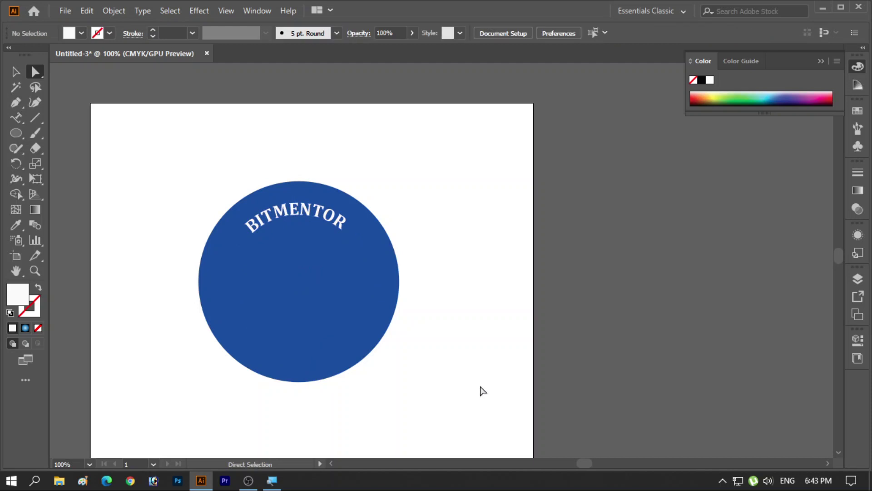
Check the BITMENTOR path text, then draw a smaller circle out from the badge centre
{"action": "left_click", "coordinate": [363, 260]}
{"action": "left_click", "coordinate": [16, 118]}
{"action": "left_click", "coordinate": [281, 348]}
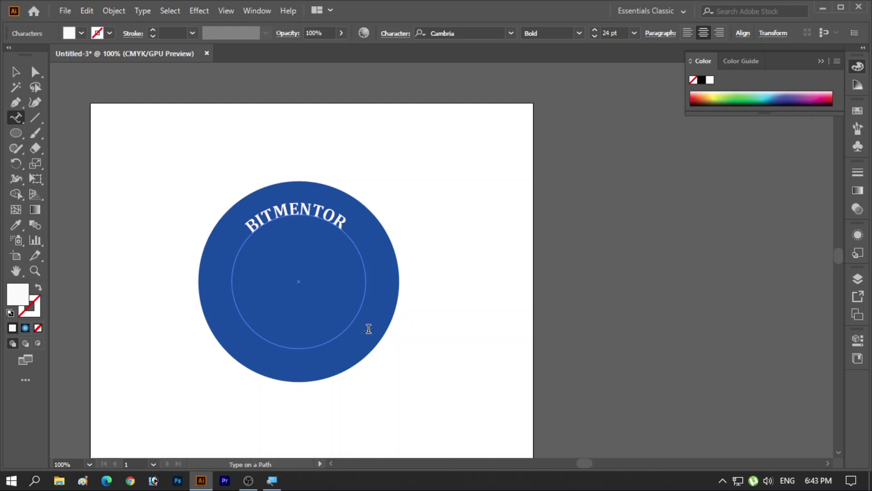
{"action": "left_click", "coordinate": [16, 133]}
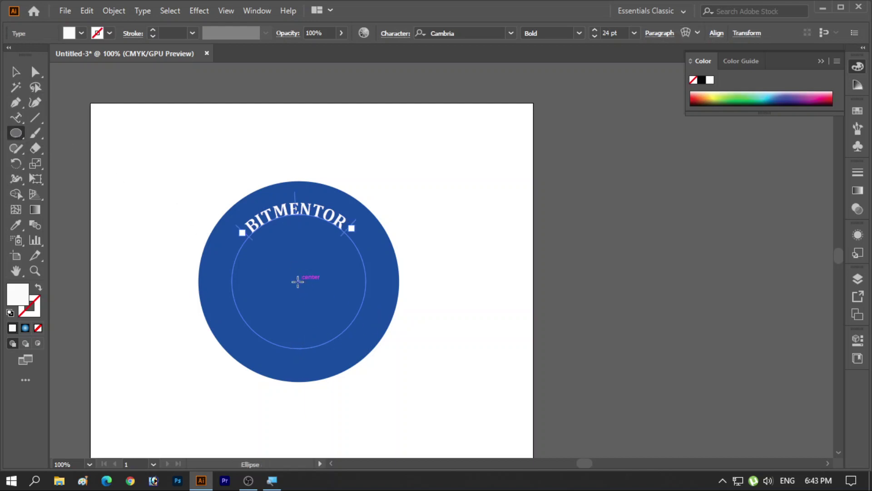
{"action": "left_click_drag", "start_coordinate": [299, 281], "coordinate": [341, 342]}
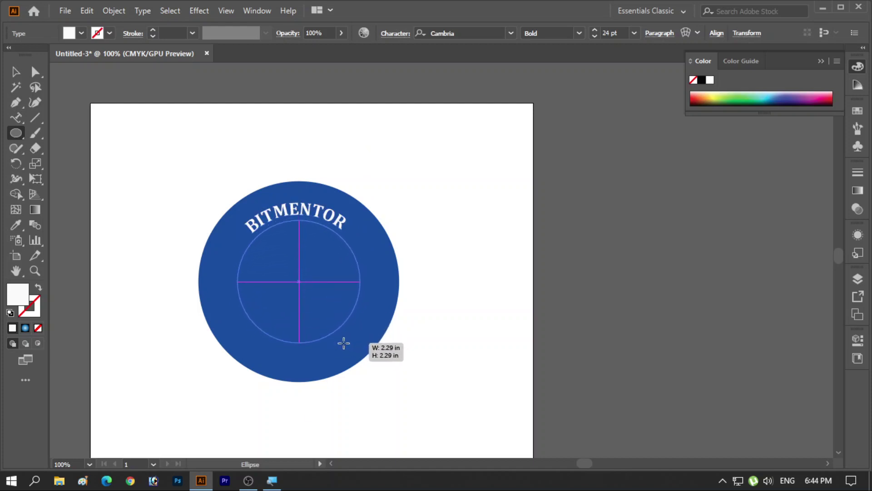
{"action": "left_click_drag", "start_coordinate": [342, 342], "coordinate": [342, 342]}
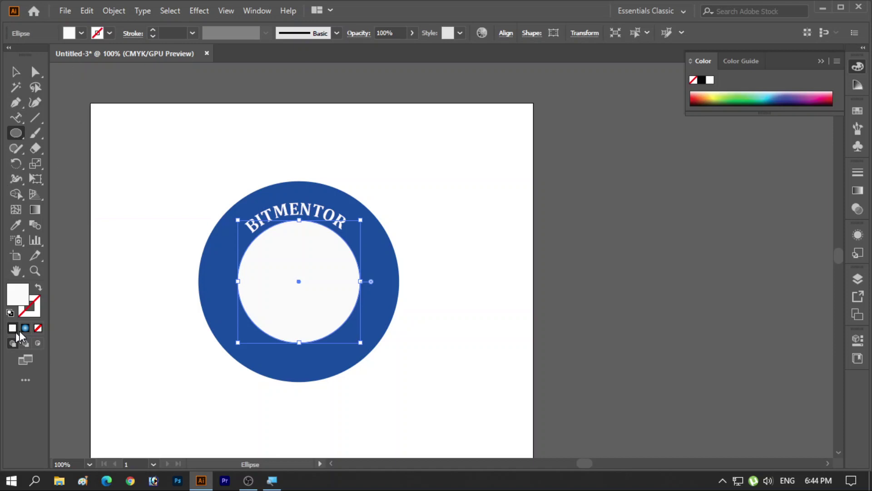
Make the new circle an unfilled white outline and type ESTD - 2021 along it
{"action": "left_click", "coordinate": [39, 288]}
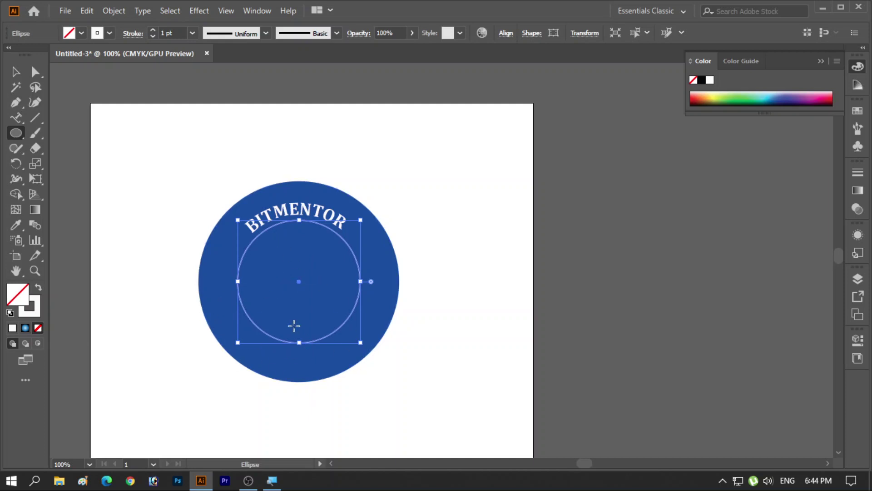
{"action": "left_click", "coordinate": [16, 117]}
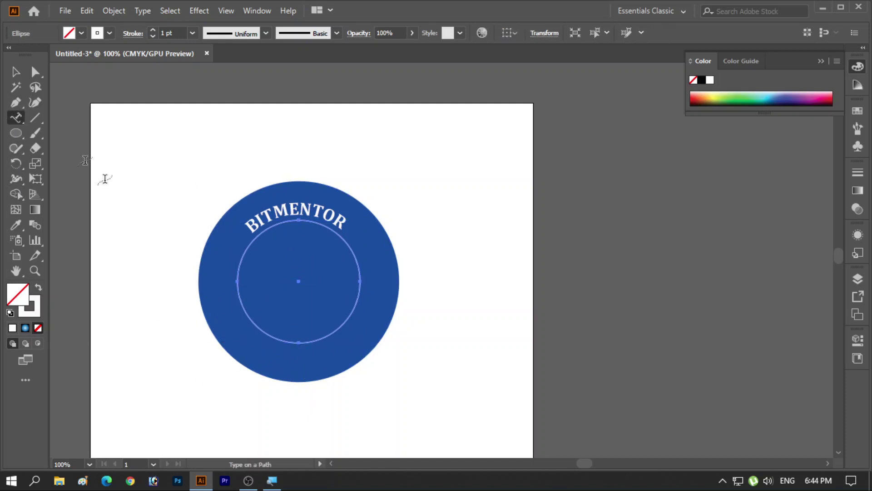
{"action": "left_click", "coordinate": [291, 344]}
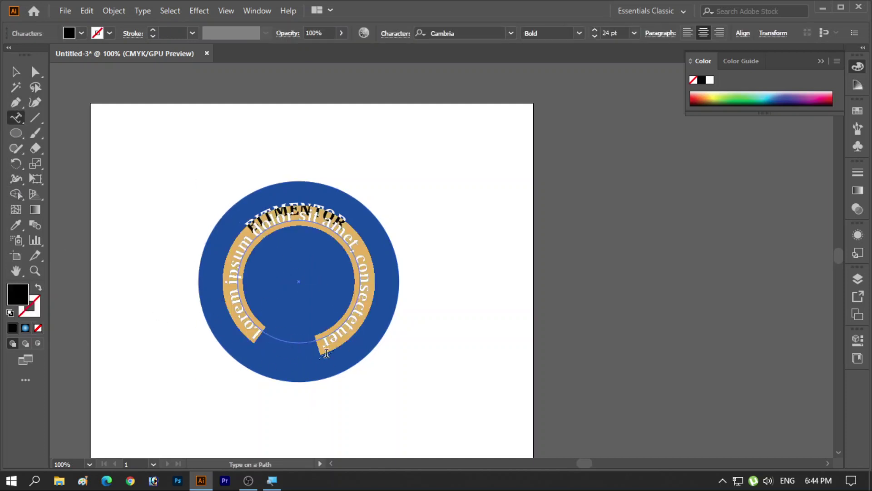
{"action": "type", "text": "ESTD"}
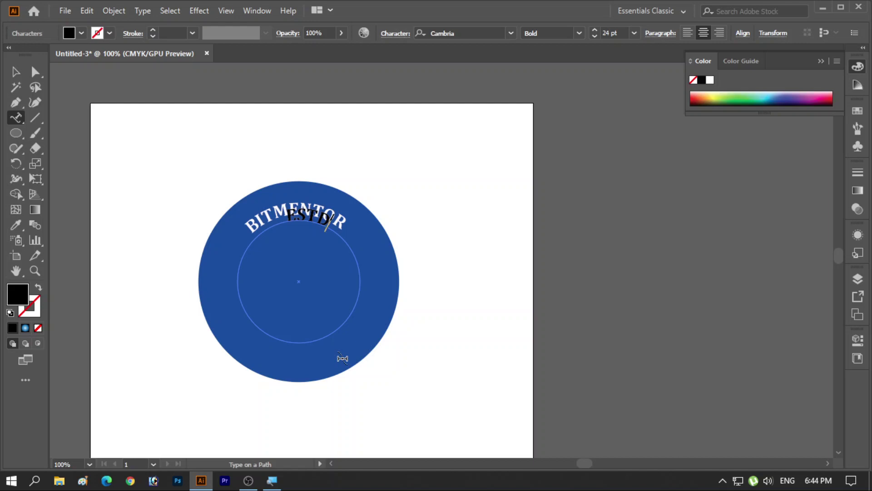
{"action": "type", "text": "- 2021"}
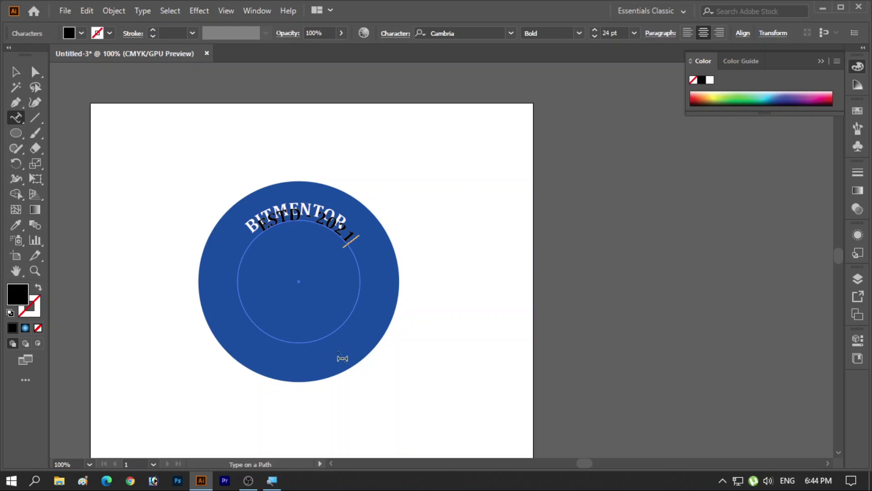
Set ESTD - 2021 in Cambria Bold and finish editing the path text
{"action": "key", "text": "shift+Left"}
{"action": "key", "text": "shift+Left"}
{"action": "key", "text": "shift+Left"}
{"action": "key", "text": "shift+Left"}
{"action": "key", "text": "shift+Left"}
{"action": "key", "text": "shift+Left"}
{"action": "key", "text": "shift+Left"}
{"action": "key", "text": "shift+Left"}
{"action": "key", "text": "shift+Left"}
{"action": "key", "text": "shift+Left"}
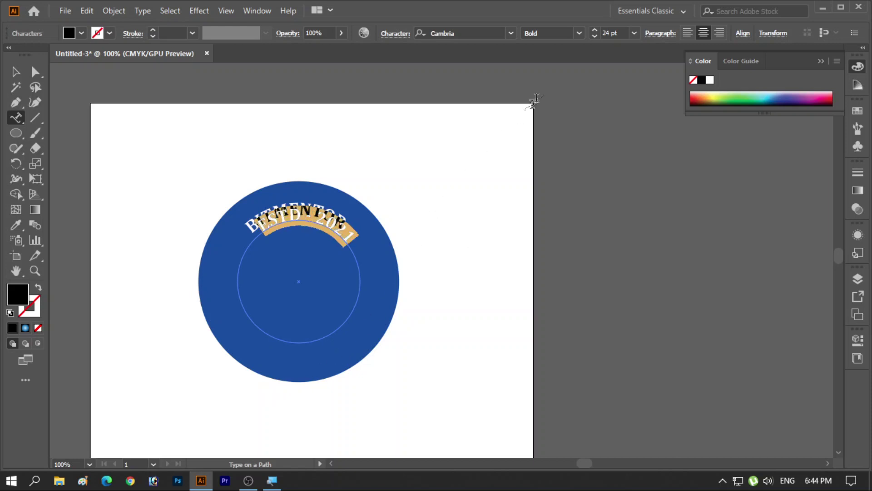
{"action": "left_click", "coordinate": [511, 32]}
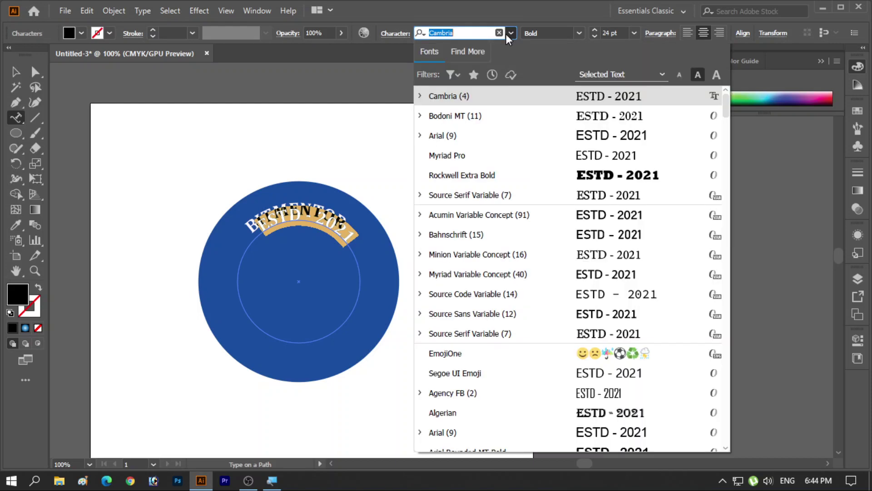
{"action": "left_click", "coordinate": [470, 93]}
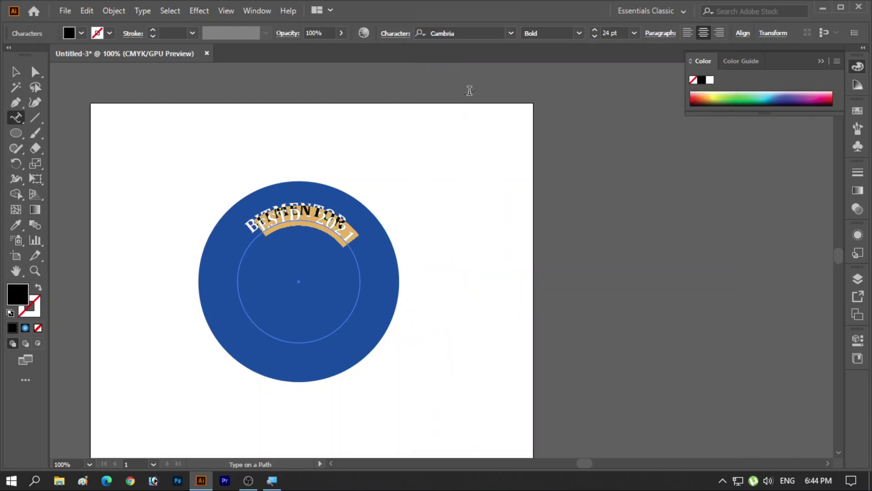
{"action": "left_click", "coordinate": [580, 34]}
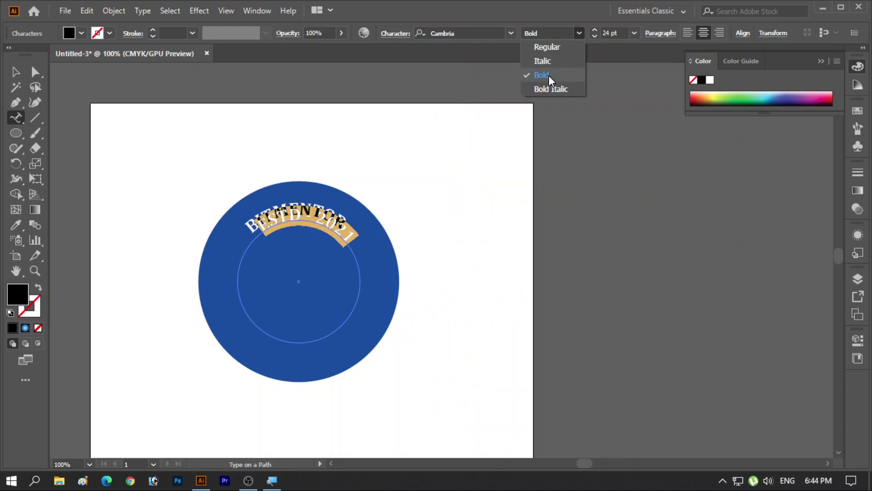
{"action": "left_click", "coordinate": [549, 76]}
{"action": "left_click", "coordinate": [36, 72]}
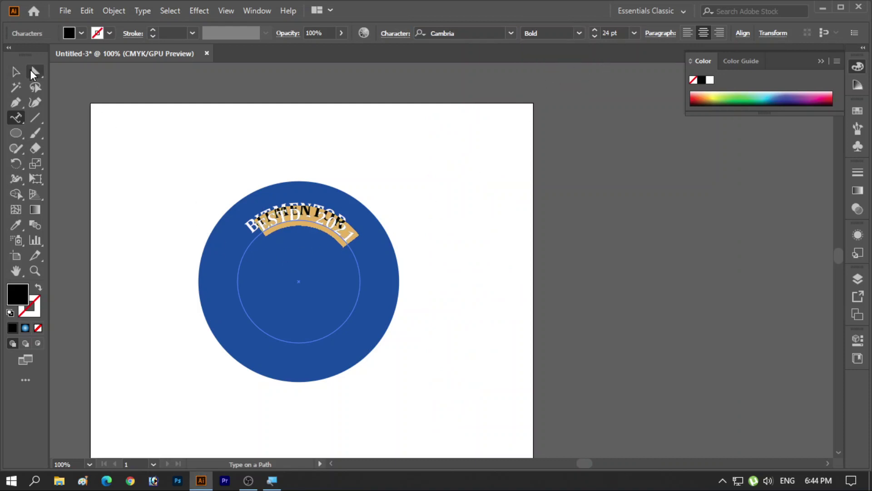
{"action": "left_click", "coordinate": [322, 218]}
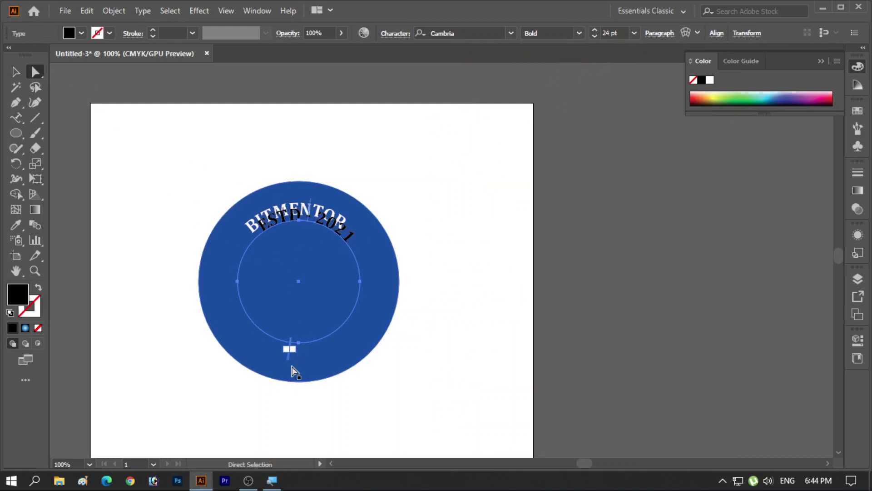
Flip ESTD - 2021 upright along the bottom of the inner circle, keeping it centre-aligned
{"action": "scroll", "coordinate": [287, 373], "scroll_direction": "up", "scroll_amount": 1, "text": "alt"}
{"action": "scroll", "coordinate": [287, 374], "scroll_direction": "up", "scroll_amount": 1, "text": "alt"}
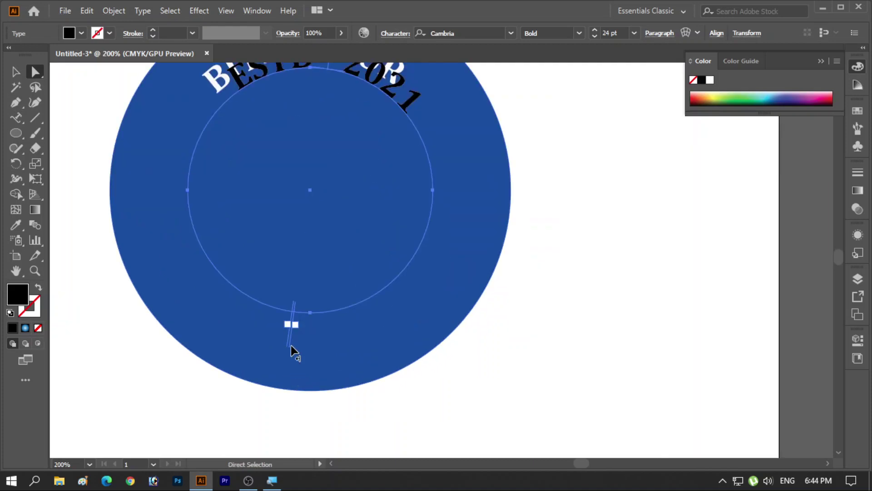
{"action": "left_click_drag", "start_coordinate": [290, 344], "coordinate": [411, 292]}
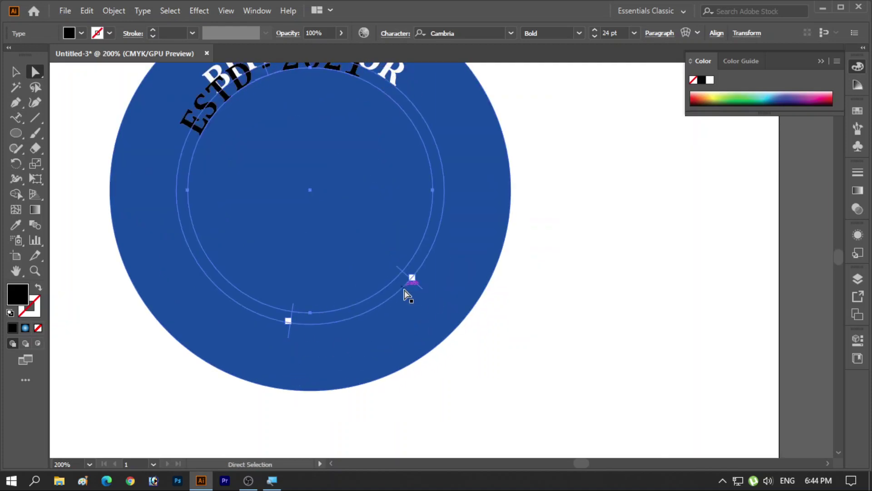
{"action": "mouse_move", "coordinate": [415, 287]}
{"action": "left_mouse_down"}
{"action": "mouse_move", "coordinate": [341, 326]}
{"action": "mouse_move", "coordinate": [141, 132]}
{"action": "left_mouse_up"}
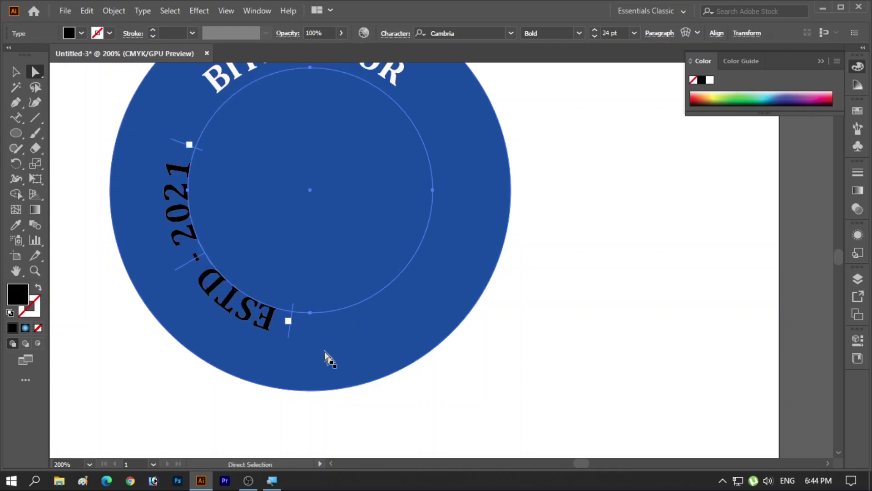
{"action": "mouse_move", "coordinate": [196, 256]}
{"action": "left_mouse_down"}
{"action": "mouse_move", "coordinate": [227, 254]}
{"action": "mouse_move", "coordinate": [313, 304]}
{"action": "left_mouse_up"}
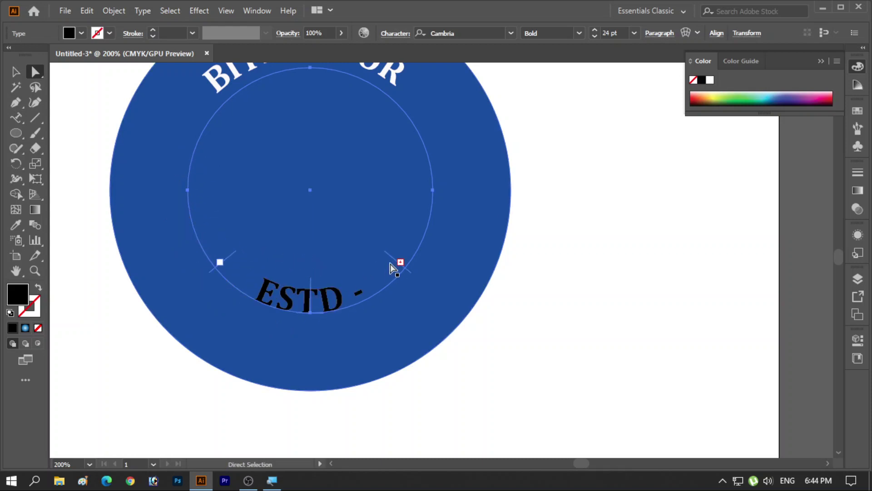
{"action": "mouse_move", "coordinate": [401, 262]}
{"action": "left_mouse_down"}
{"action": "mouse_move", "coordinate": [432, 230]}
{"action": "mouse_move", "coordinate": [427, 217]}
{"action": "left_mouse_up"}
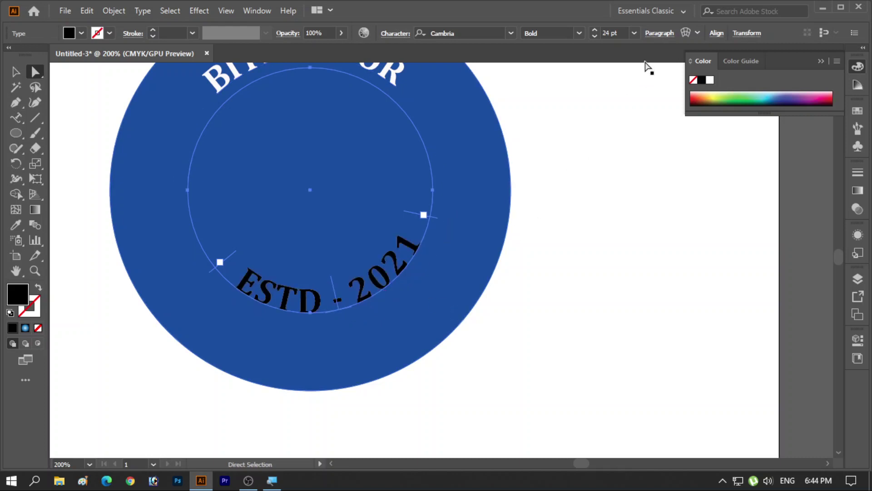
{"action": "left_click", "coordinate": [653, 36]}
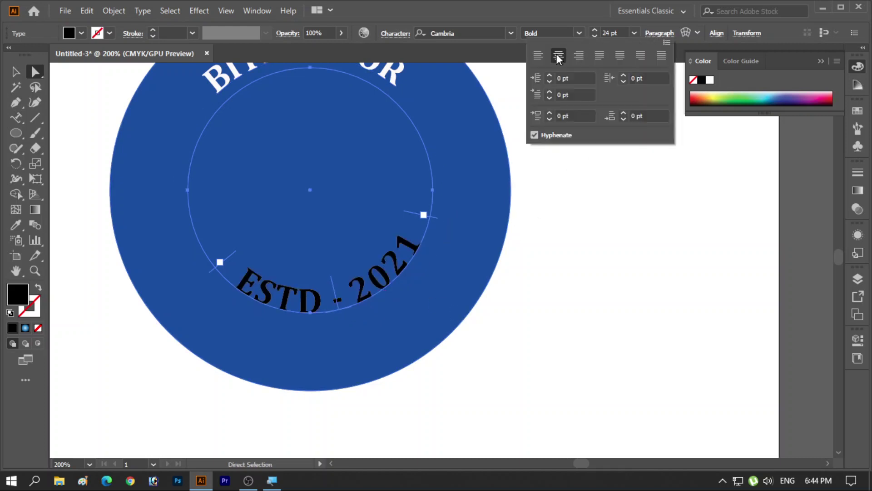
{"action": "left_click", "coordinate": [392, 257]}
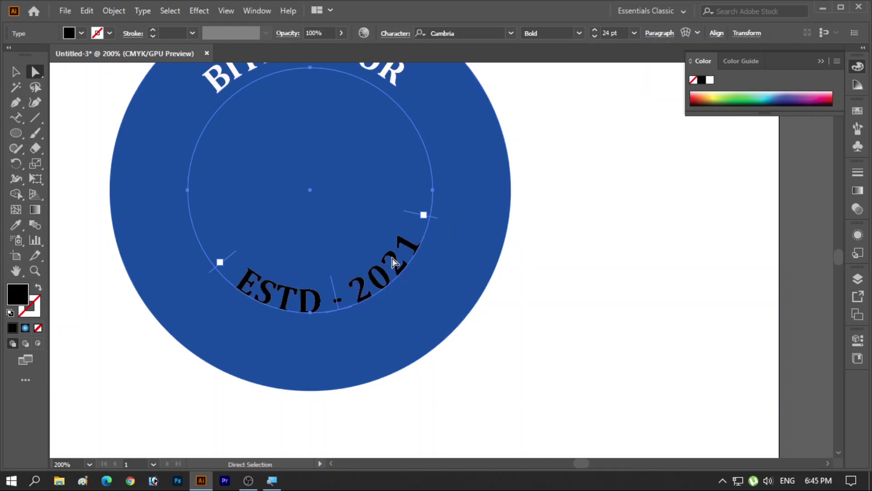
Fill the ESTD - 2021 text with white
{"action": "double_click", "coordinate": [14, 294]}
{"action": "left_click", "coordinate": [355, 87]}
{"action": "left_click", "coordinate": [656, 87]}
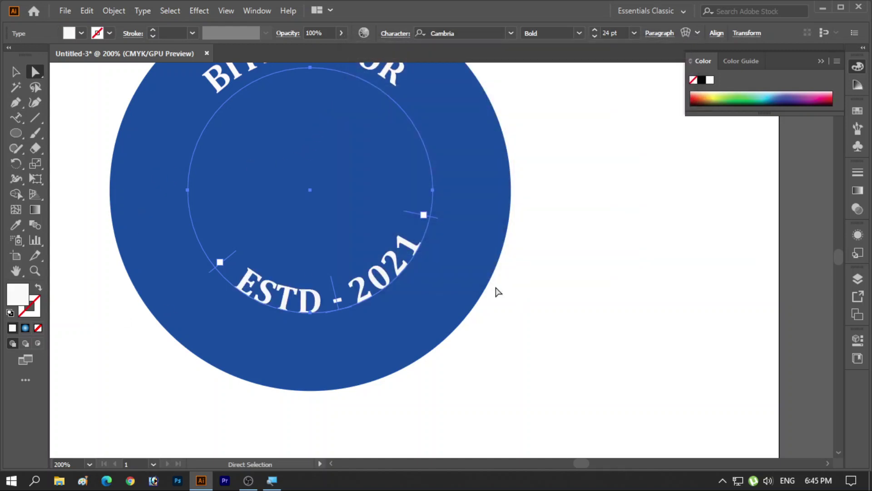
Open the Character panel with Ctrl+T beside the badge, then reselect the BITMENTOR text
{"action": "scroll", "coordinate": [232, 237], "scroll_direction": "up", "scroll_amount": 2}
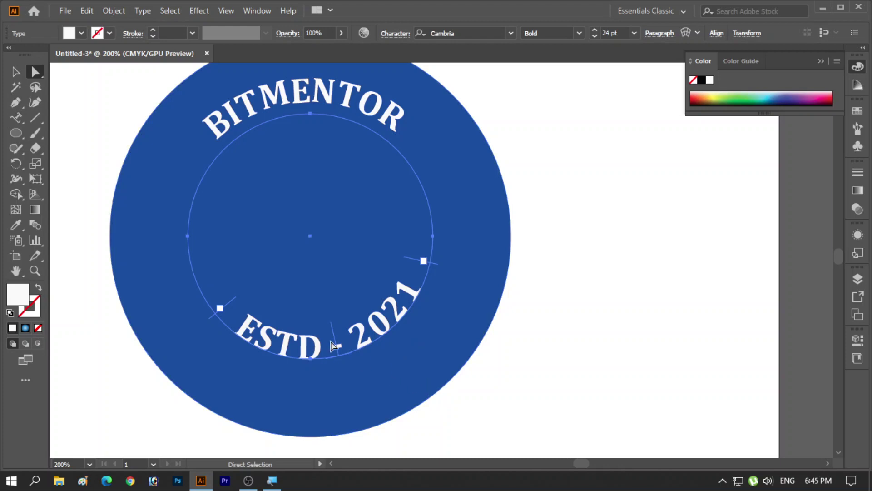
{"action": "scroll", "coordinate": [334, 346], "scroll_direction": "down", "scroll_amount": 1}
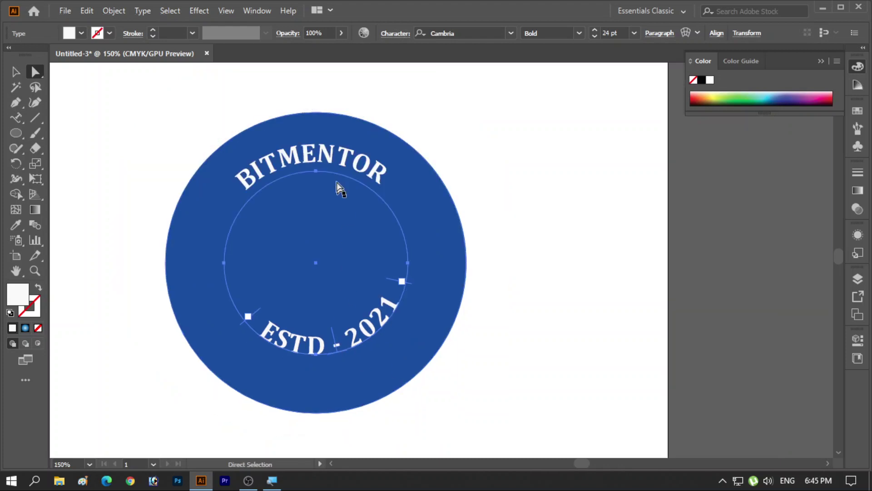
{"action": "left_click", "coordinate": [333, 165]}
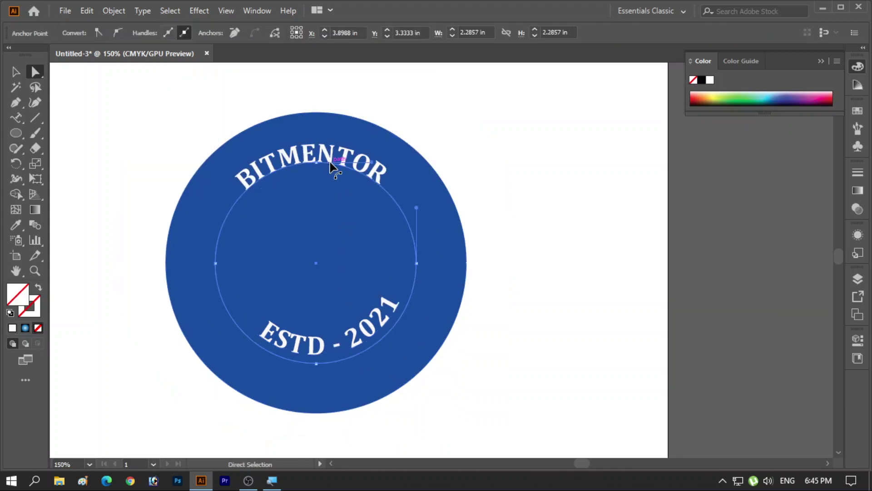
{"action": "key", "text": "ctrl"}
{"action": "key", "text": "ctrl+t"}
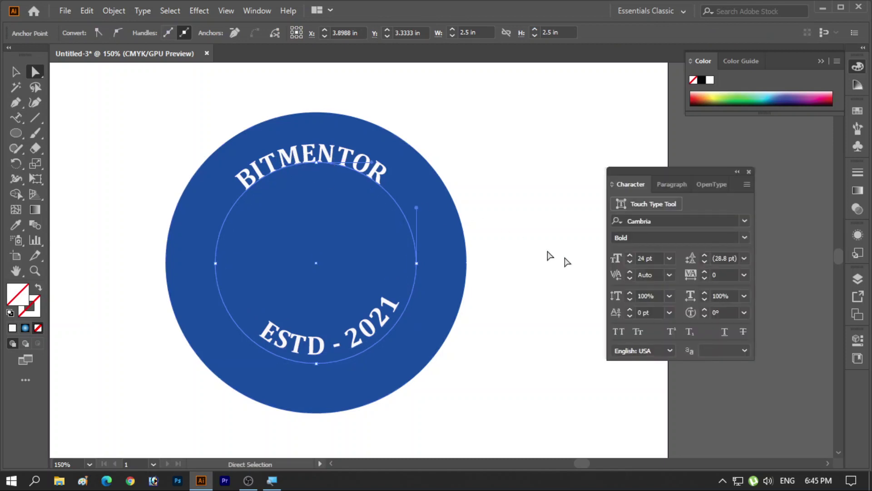
{"action": "left_click_drag", "start_coordinate": [669, 175], "coordinate": [573, 105]}
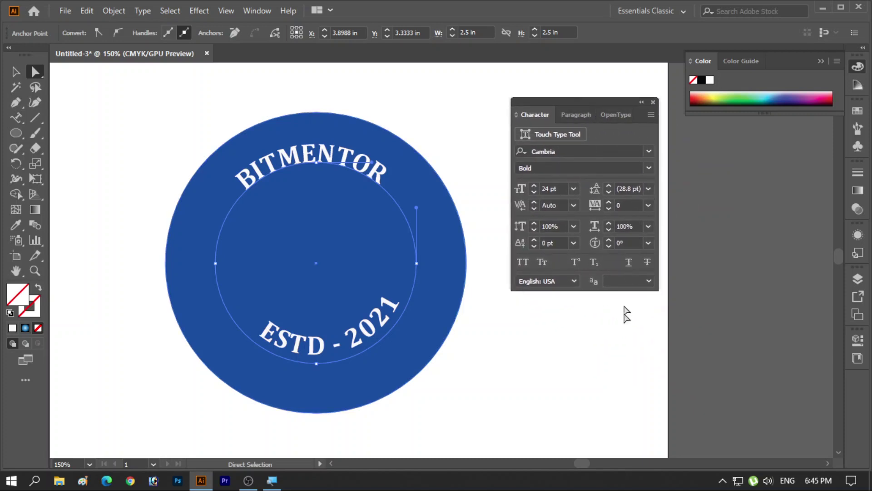
{"action": "left_click", "coordinate": [306, 157]}
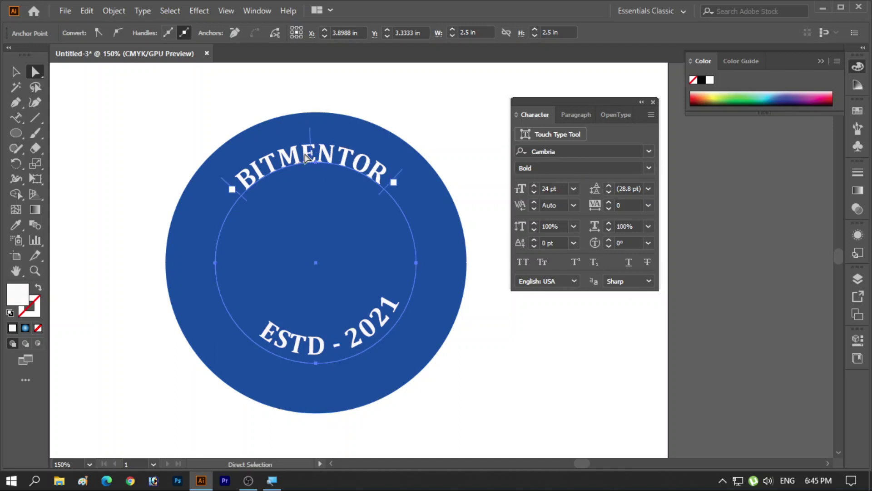
Switch to the Selection tool and select the curved ESTD - 2021 text
{"action": "scroll", "coordinate": [557, 242], "scroll_direction": "up", "scroll_amount": 2}
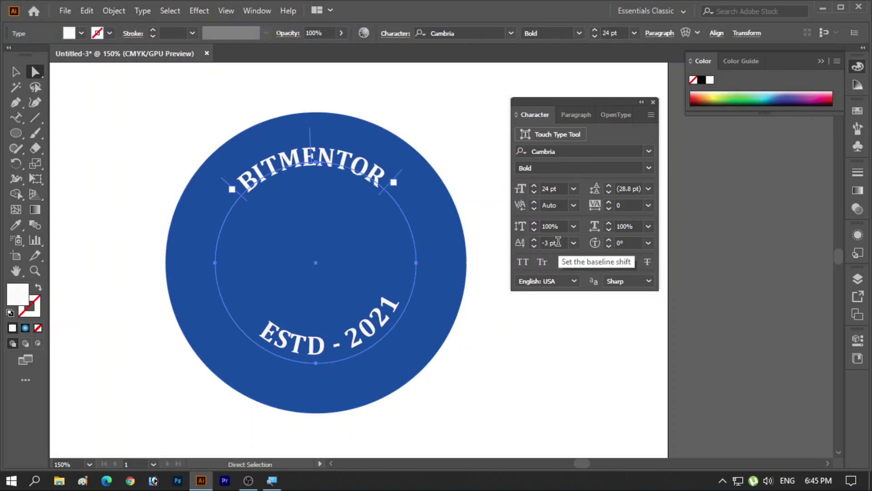
{"action": "scroll", "coordinate": [558, 242], "scroll_direction": "up", "scroll_amount": 2}
{"action": "scroll", "coordinate": [560, 242], "scroll_direction": "up", "scroll_amount": 3}
{"action": "scroll", "coordinate": [562, 243], "scroll_direction": "up", "scroll_amount": 2}
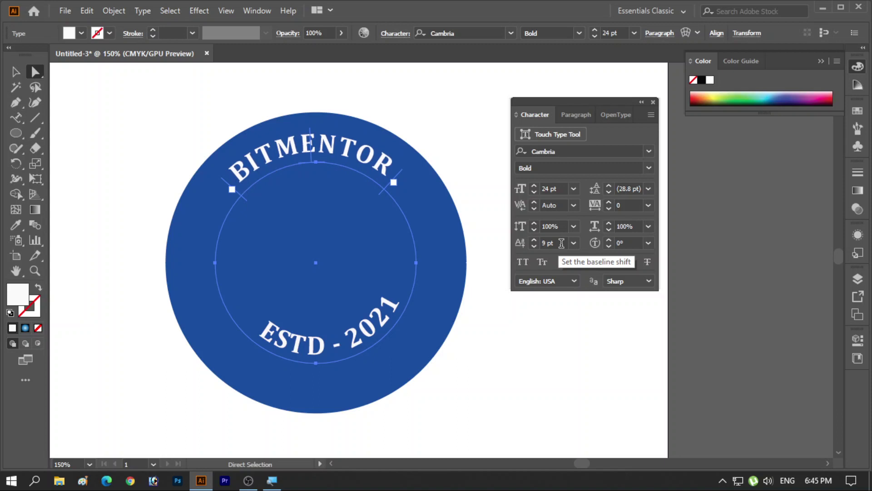
{"action": "scroll", "coordinate": [562, 243], "scroll_direction": "up", "scroll_amount": 1}
{"action": "scroll", "coordinate": [561, 243], "scroll_direction": "up", "scroll_amount": 1}
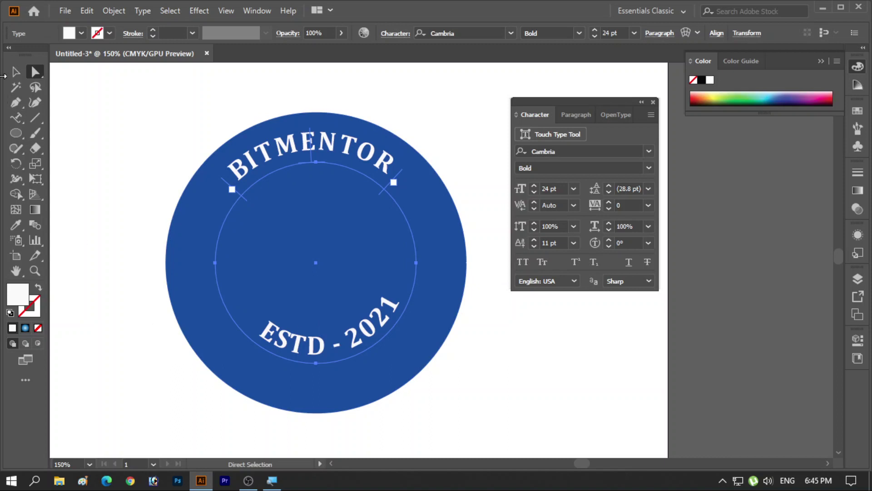
{"action": "left_click", "coordinate": [16, 71]}
{"action": "left_click", "coordinate": [317, 353]}
Open the preset font-size list for ESTD - 2021 in the Character panel
{"action": "scroll", "coordinate": [557, 244], "scroll_direction": "down", "scroll_amount": 6}
{"action": "scroll", "coordinate": [557, 243], "scroll_direction": "down", "scroll_amount": 5}
{"action": "scroll", "coordinate": [557, 244], "scroll_direction": "down", "scroll_amount": 5}
{"action": "scroll", "coordinate": [557, 244], "scroll_direction": "down", "scroll_amount": 6}
{"action": "scroll", "coordinate": [557, 244], "scroll_direction": "down", "scroll_amount": 2}
{"action": "scroll", "coordinate": [557, 244], "scroll_direction": "down", "scroll_amount": 3}
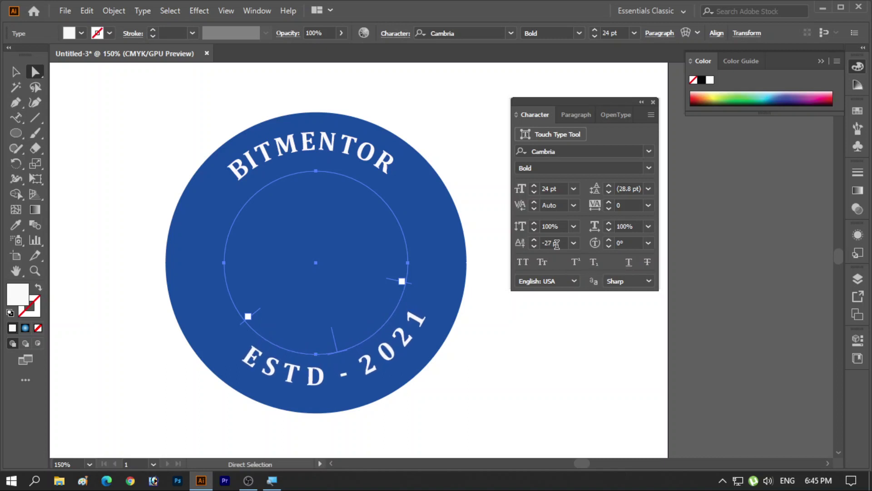
{"action": "scroll", "coordinate": [557, 244], "scroll_direction": "down", "scroll_amount": 1}
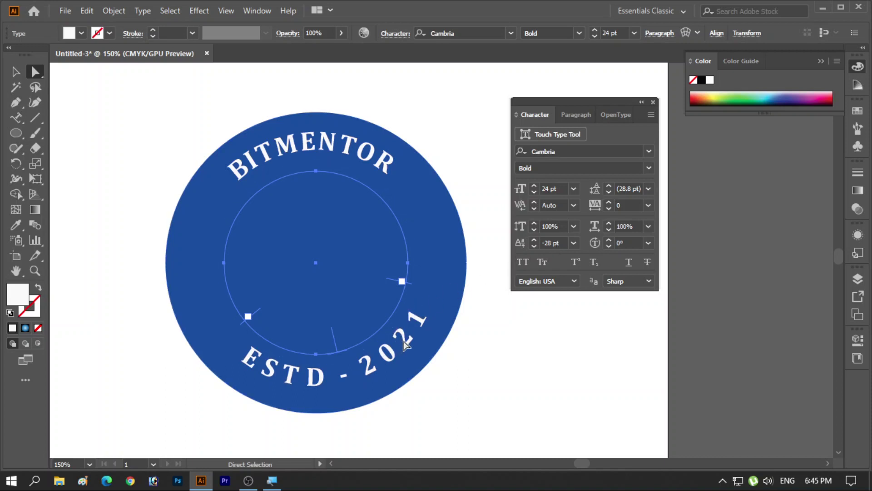
{"action": "left_click", "coordinate": [573, 189]}
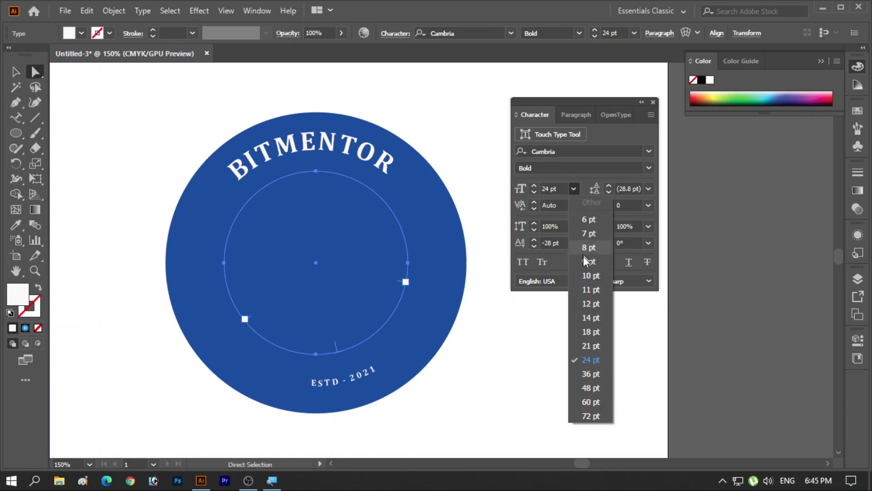
Resize ESTD - 2021 to 30 pt and centre it along the bottom arc
{"action": "left_click", "coordinate": [590, 374]}
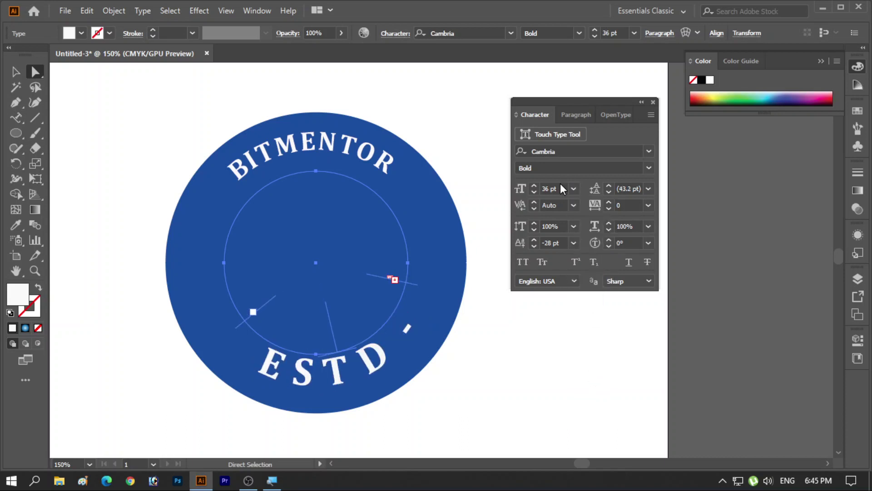
{"action": "left_click_drag", "start_coordinate": [548, 188], "coordinate": [541, 188]}
{"action": "type", "text": "30"}
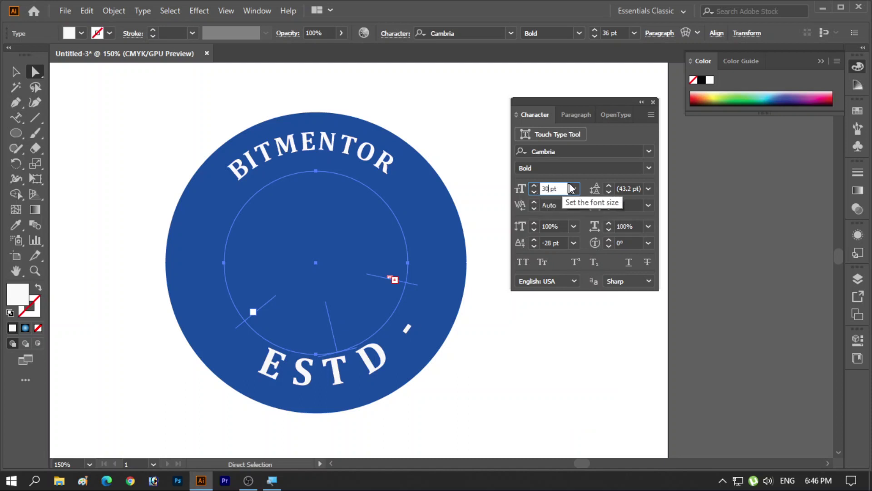
{"action": "key", "text": "Return"}
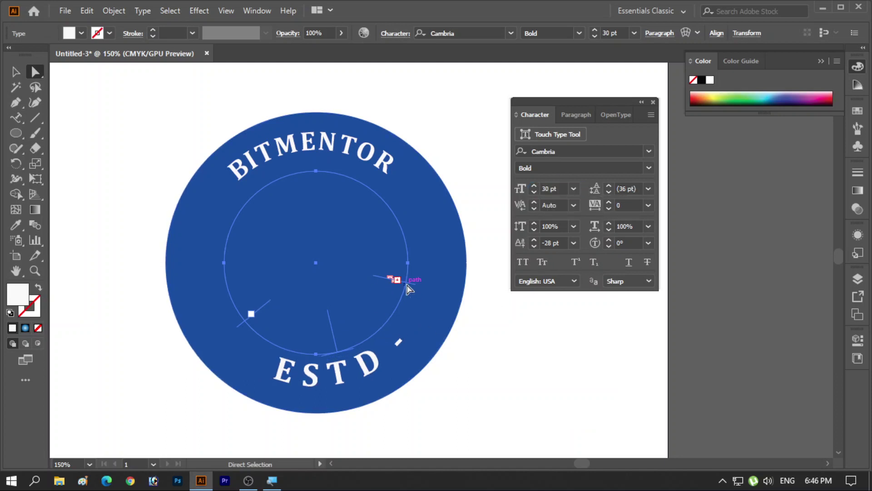
{"action": "left_click_drag", "start_coordinate": [409, 286], "coordinate": [418, 230]}
{"action": "left_click_drag", "start_coordinate": [353, 331], "coordinate": [324, 344]}
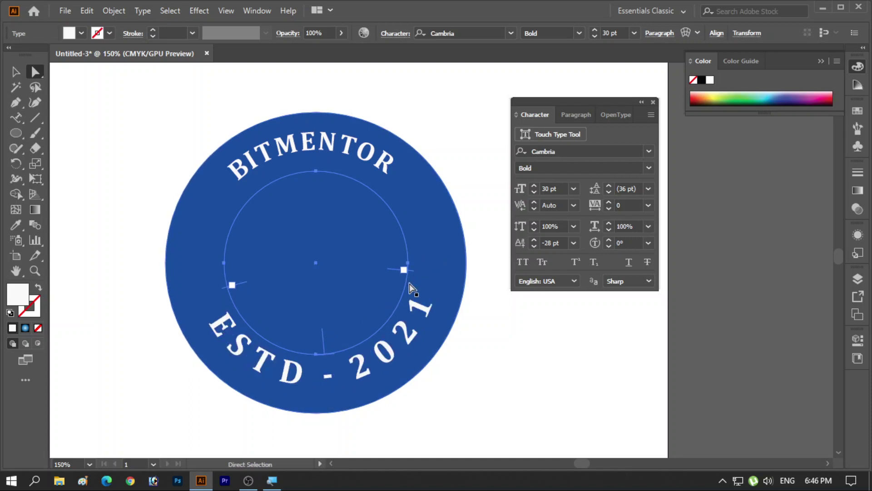
Reduce ESTD - 2021 to 28 pt and reselect the BITMENTOR text
{"action": "left_click_drag", "start_coordinate": [550, 188], "coordinate": [546, 189]}
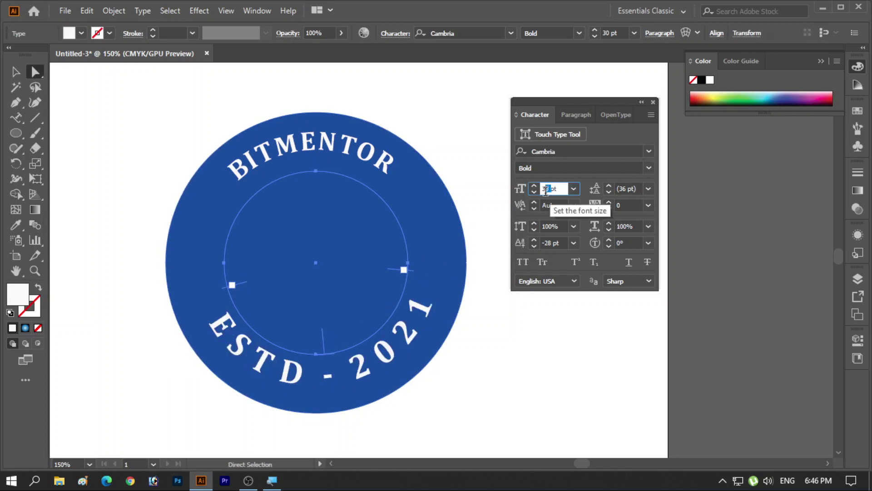
{"action": "type", "text": "28"}
{"action": "key", "text": "Return"}
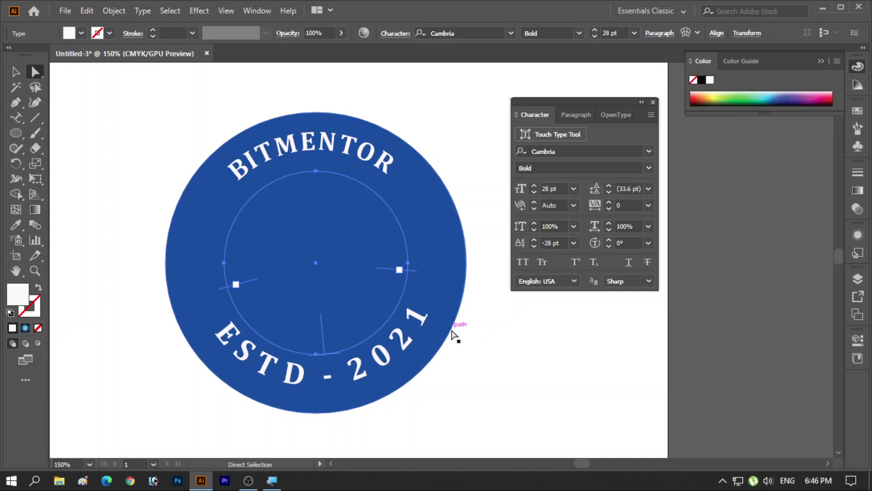
{"action": "left_click", "coordinate": [334, 146]}
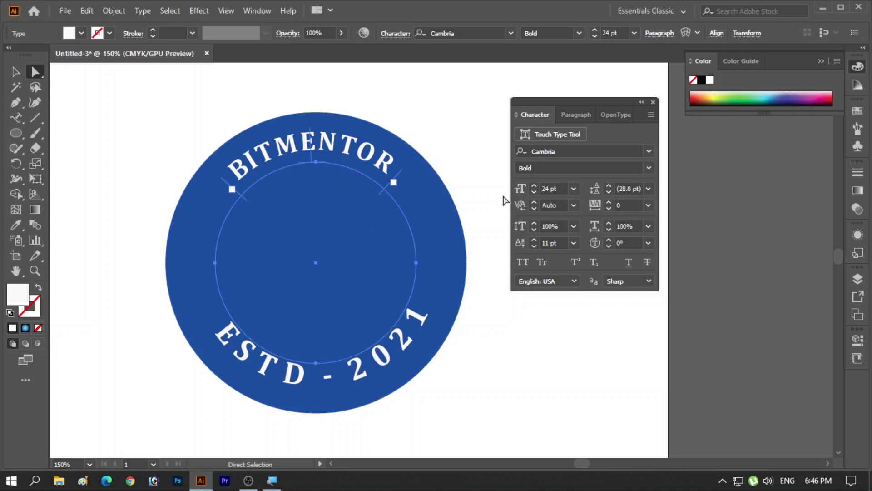
Set BITMENTOR to 28 pt, undoing an accidental move of the blue circle
{"action": "double_click", "coordinate": [543, 188]}
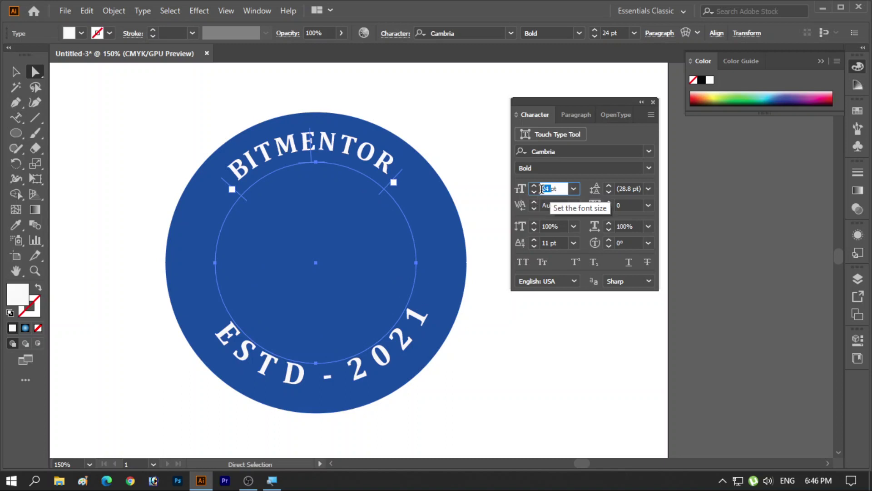
{"action": "type", "text": "28"}
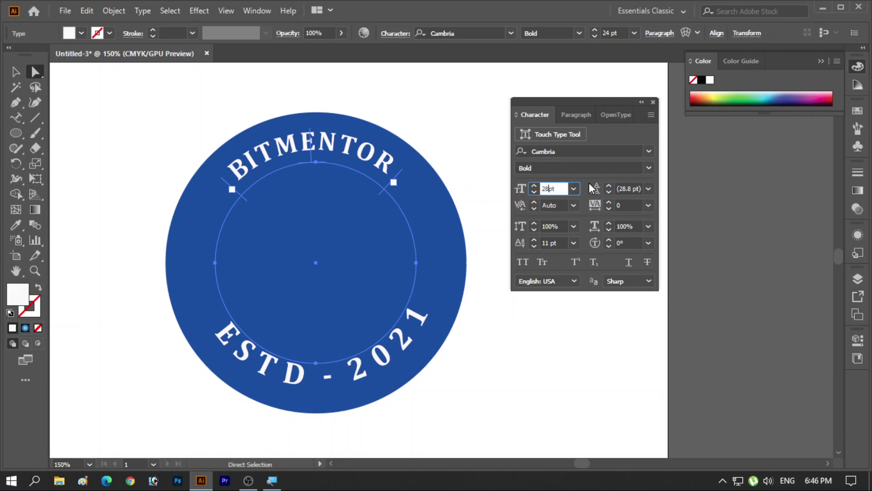
{"action": "key", "text": "Tab"}
{"action": "left_click_drag", "start_coordinate": [403, 170], "coordinate": [404, 175]}
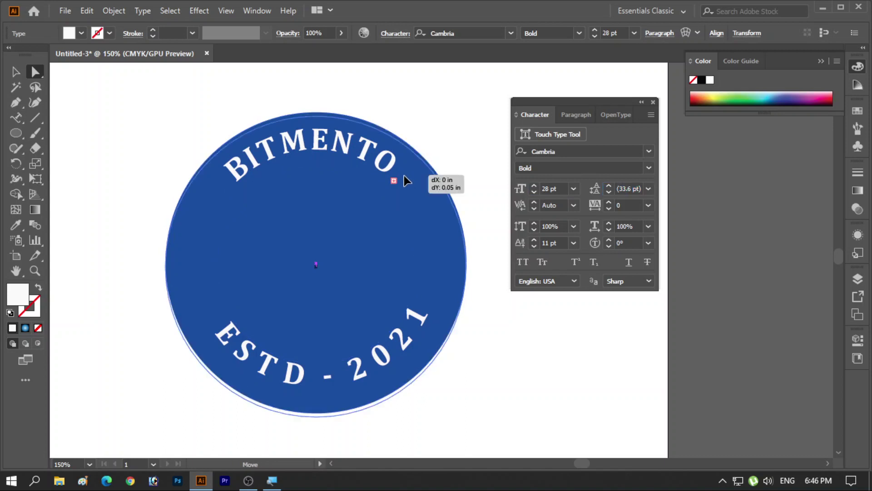
{"action": "key", "text": "ctrl+z"}
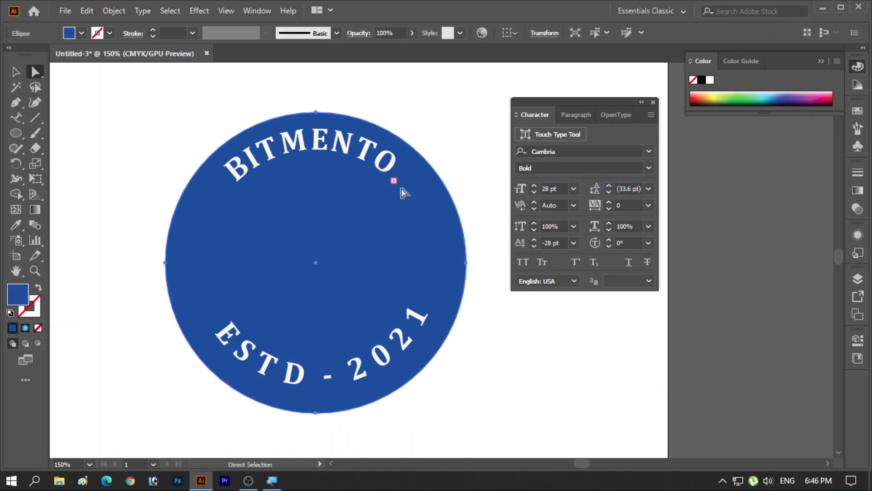
Extend the BITMENTOR path to show the full word and recentre both curved texts
{"action": "left_click", "coordinate": [394, 185]}
{"action": "left_click_drag", "start_coordinate": [394, 185], "coordinate": [398, 217]}
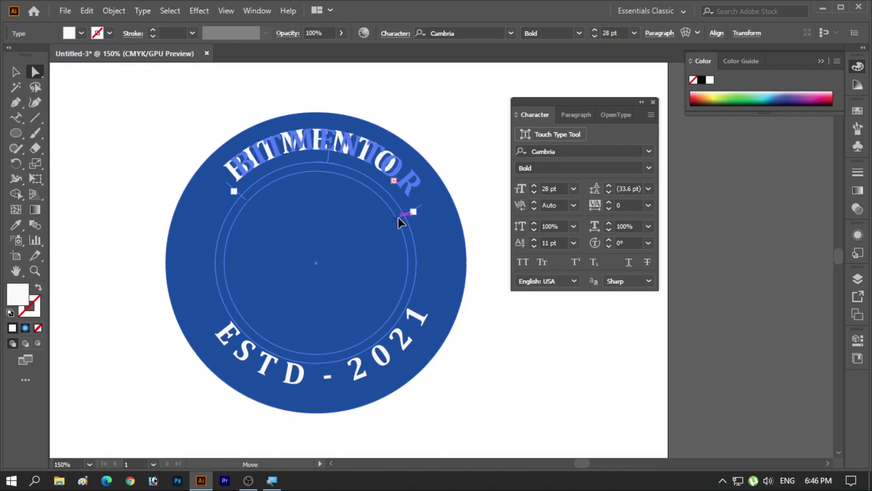
{"action": "left_click_drag", "start_coordinate": [329, 153], "coordinate": [316, 156]}
{"action": "left_click", "coordinate": [357, 380]}
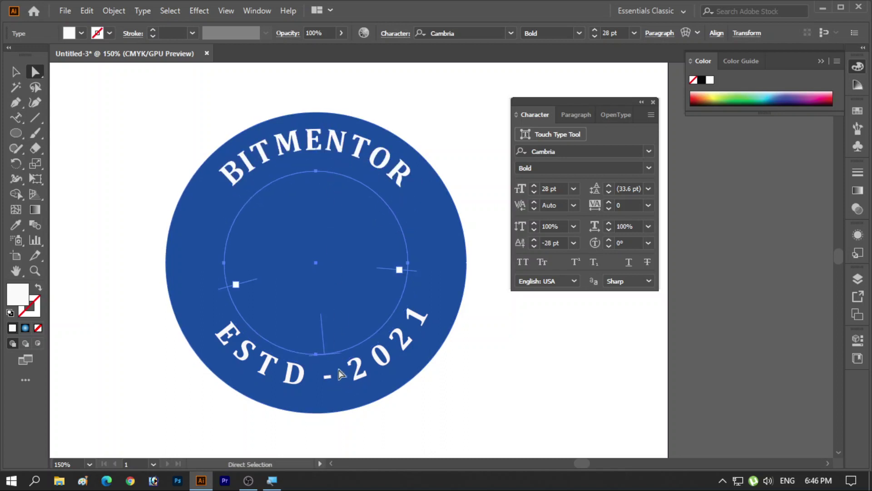
{"action": "left_click_drag", "start_coordinate": [323, 341], "coordinate": [317, 341]}
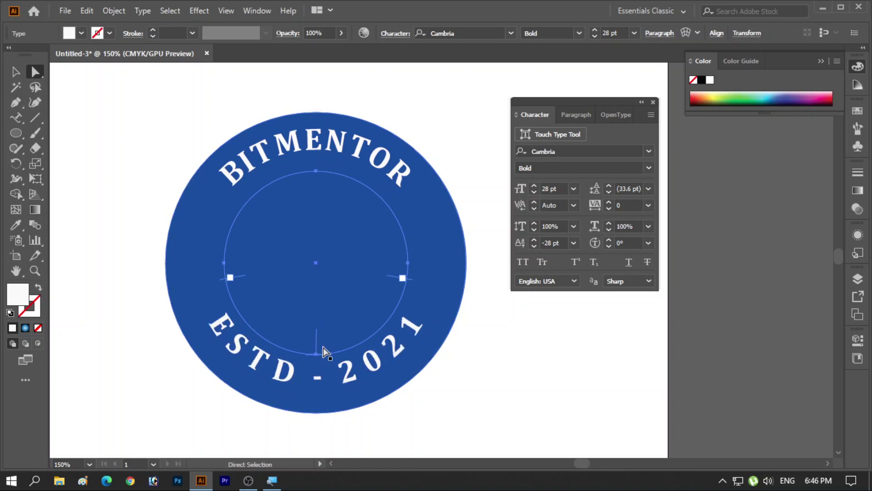
{"action": "left_click", "coordinate": [171, 401]}
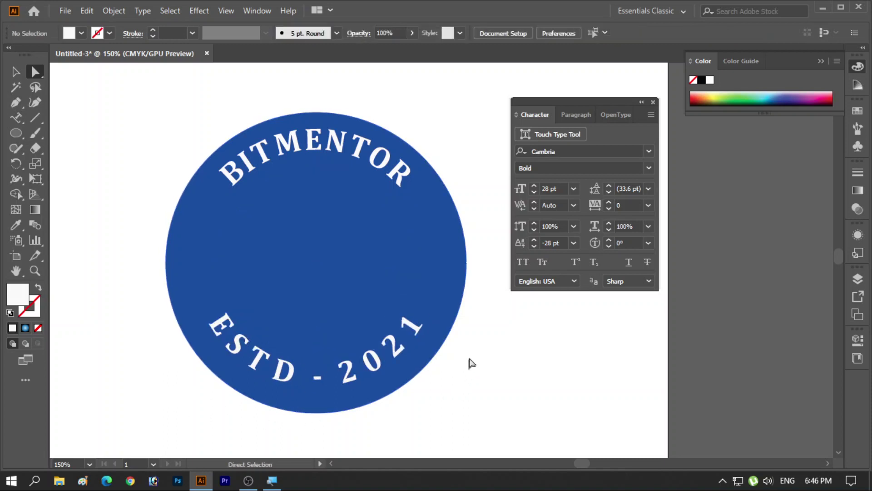
Draw a circle from the badge centre sized to sit inside the text arcs
{"action": "left_click", "coordinate": [16, 132]}
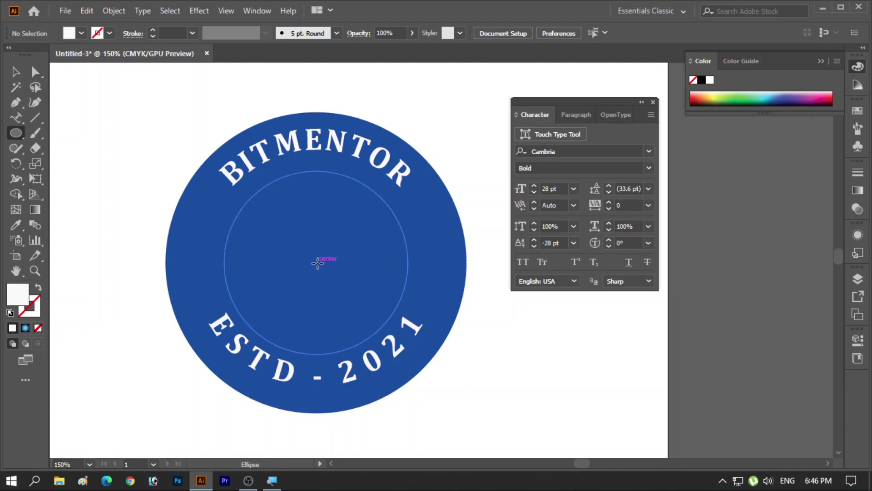
{"action": "left_click_drag", "start_coordinate": [315, 264], "coordinate": [333, 282]}
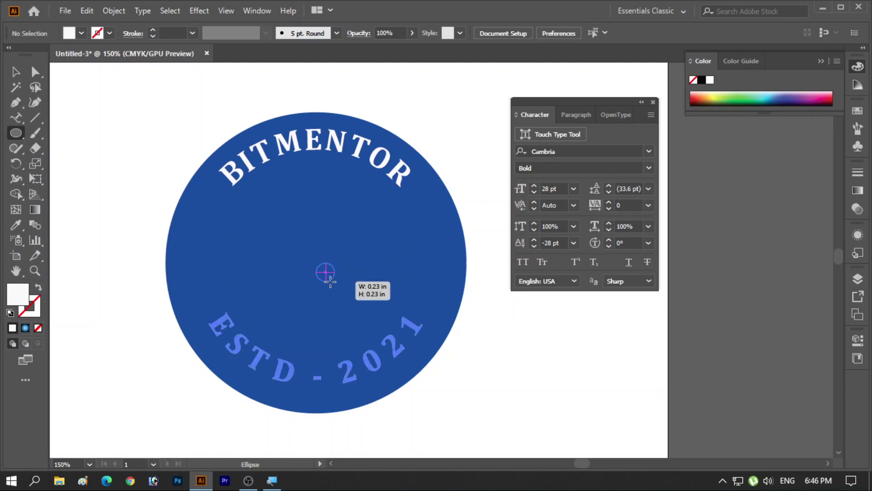
{"action": "key", "text": "ctrl+z"}
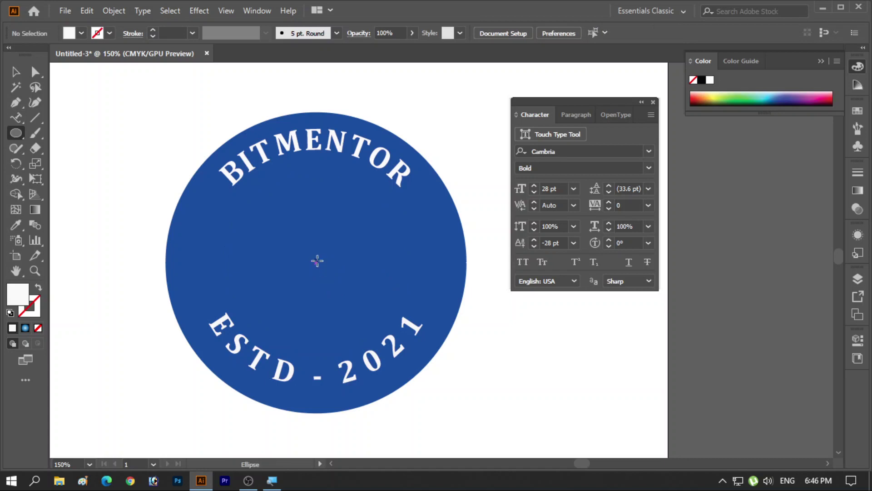
{"action": "left_click", "coordinate": [316, 265]}
{"action": "left_click_drag", "start_coordinate": [316, 264], "coordinate": [408, 339]}
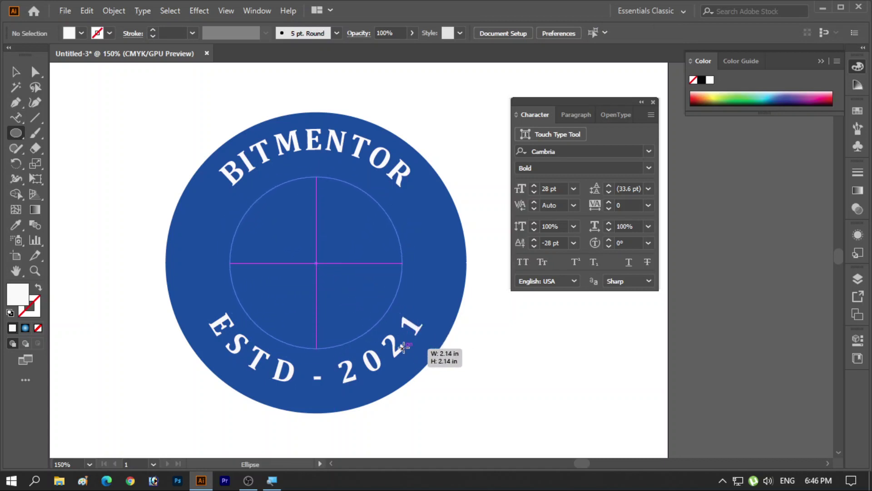
{"action": "left_click_drag", "start_coordinate": [417, 350], "coordinate": [407, 348]}
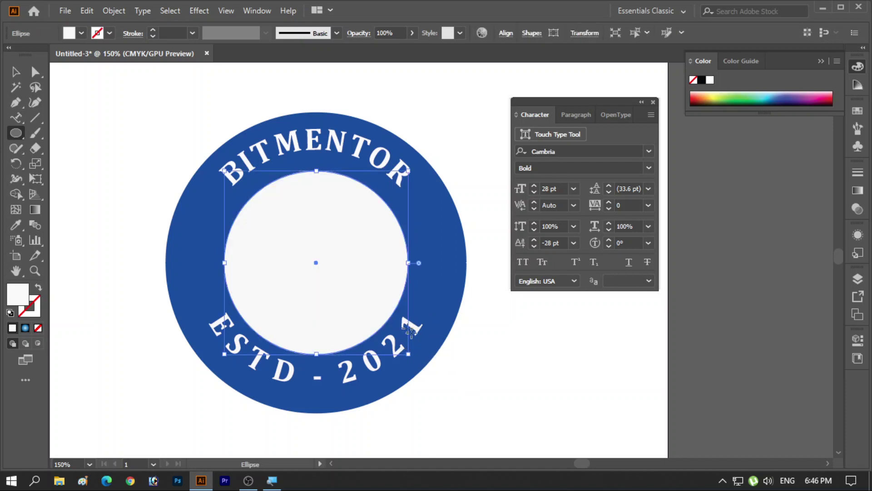
Turn the circle into a white outline ring with a 5 pt stroke
{"action": "left_click", "coordinate": [39, 288]}
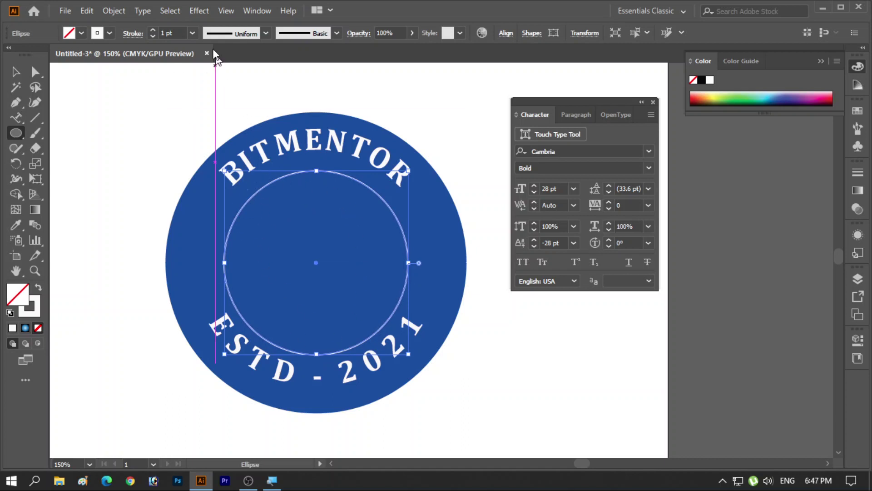
{"action": "left_click", "coordinate": [193, 33]}
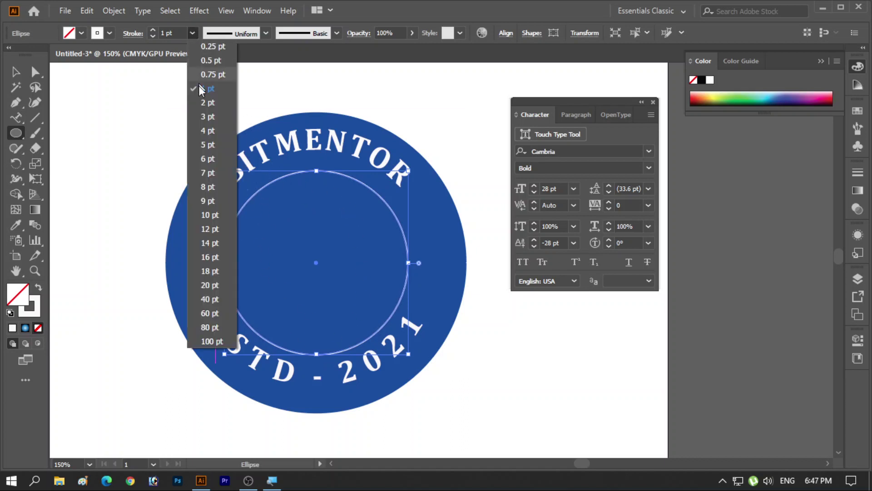
{"action": "left_click", "coordinate": [207, 186]}
{"action": "left_click", "coordinate": [195, 33]}
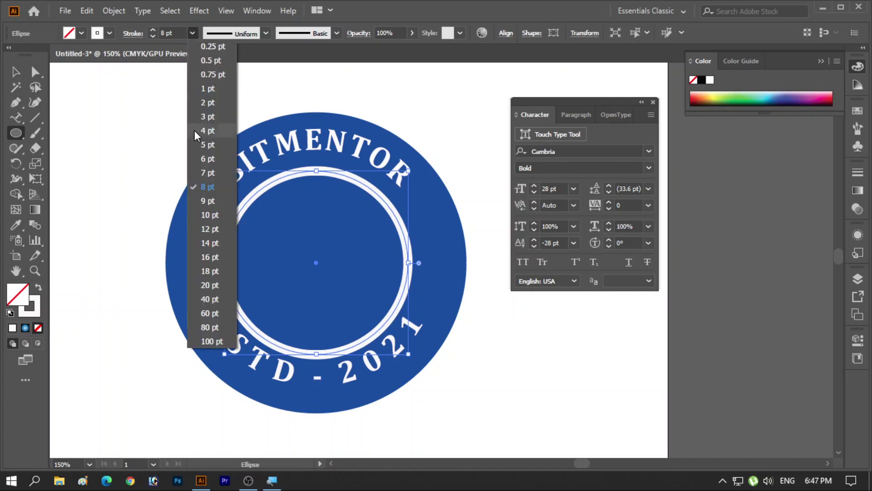
{"action": "left_click", "coordinate": [198, 158]}
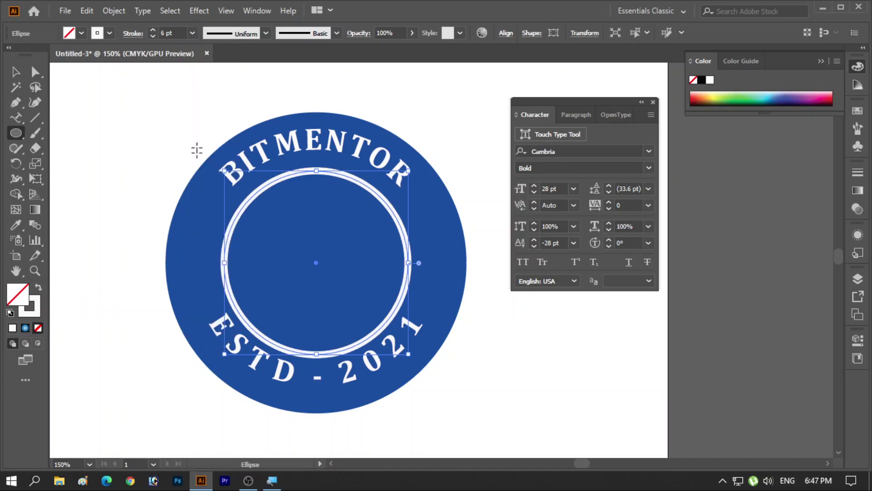
{"action": "left_click", "coordinate": [192, 33]}
{"action": "left_click", "coordinate": [208, 144]}
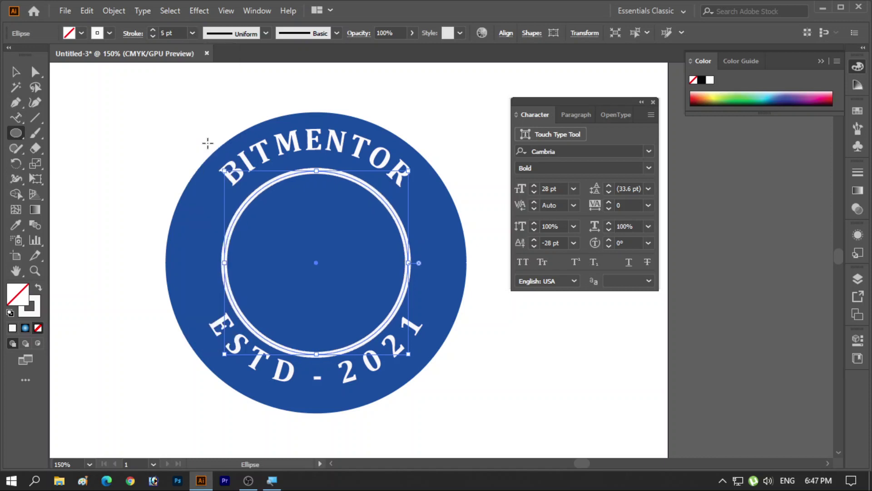
Nudge the ESTD - 2021 text two steps further down toward the badge edge
{"action": "left_click", "coordinate": [16, 71]}
{"action": "left_click", "coordinate": [71, 326]}
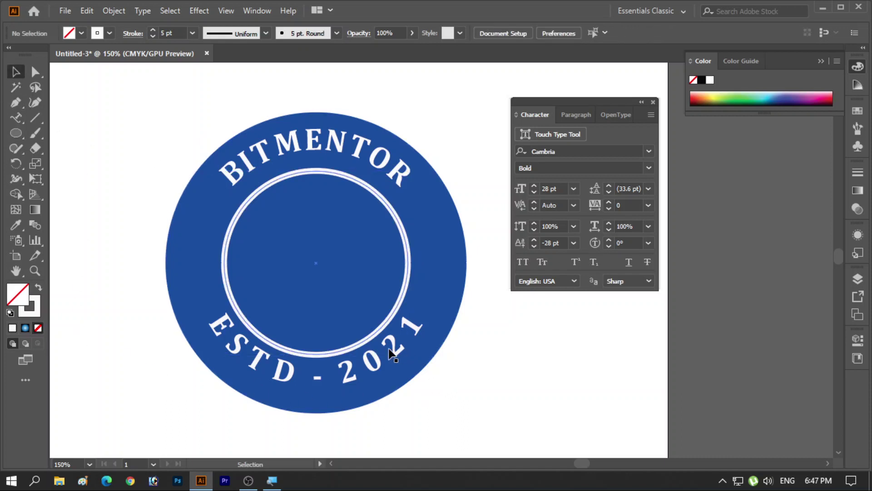
{"action": "left_click", "coordinate": [443, 339]}
{"action": "key", "text": "Down"}
{"action": "key", "text": "Down"}
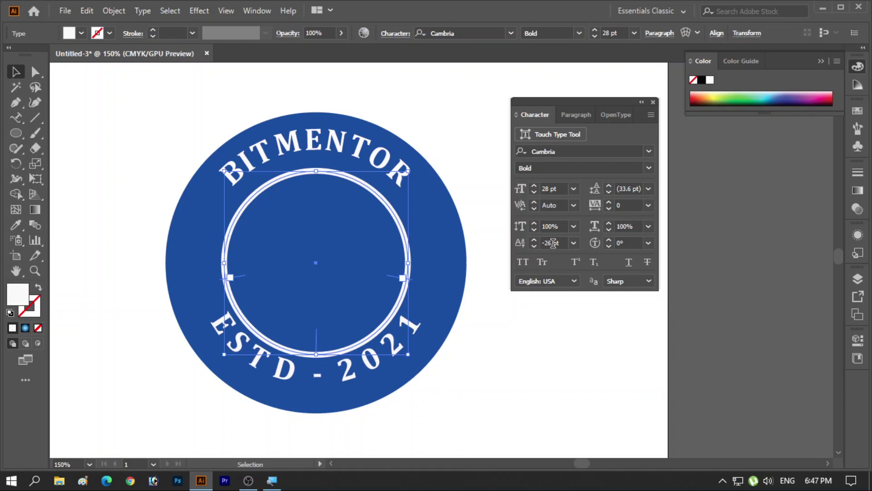
{"action": "key", "text": "Down"}
{"action": "key", "text": "Down"}
{"action": "key", "text": "Down"}
{"action": "key", "text": "Down"}
{"action": "key", "text": "Down"}
{"action": "key", "text": "Down"}
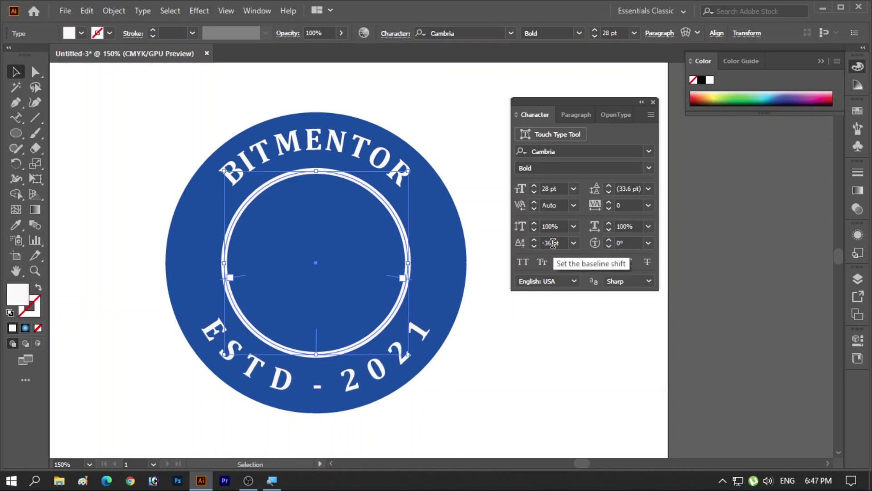
{"action": "left_click", "coordinate": [84, 91]}
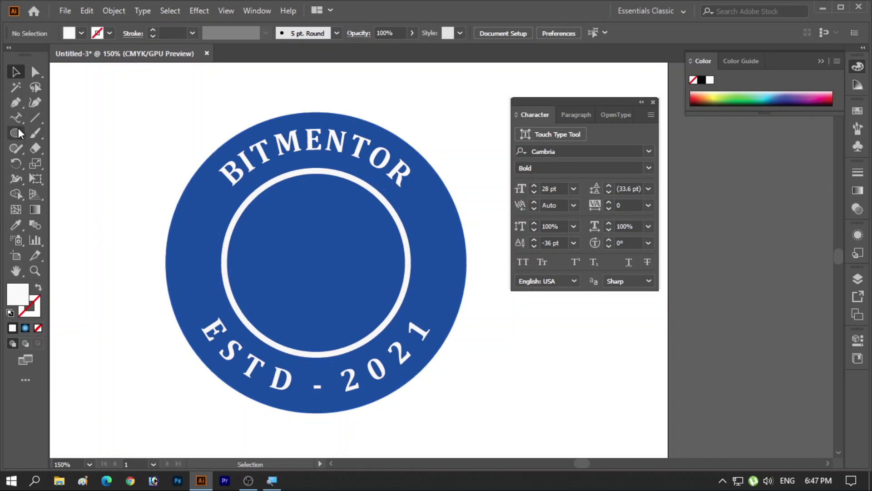
{"action": "left_click_drag", "start_coordinate": [18, 133], "coordinate": [63, 193]}
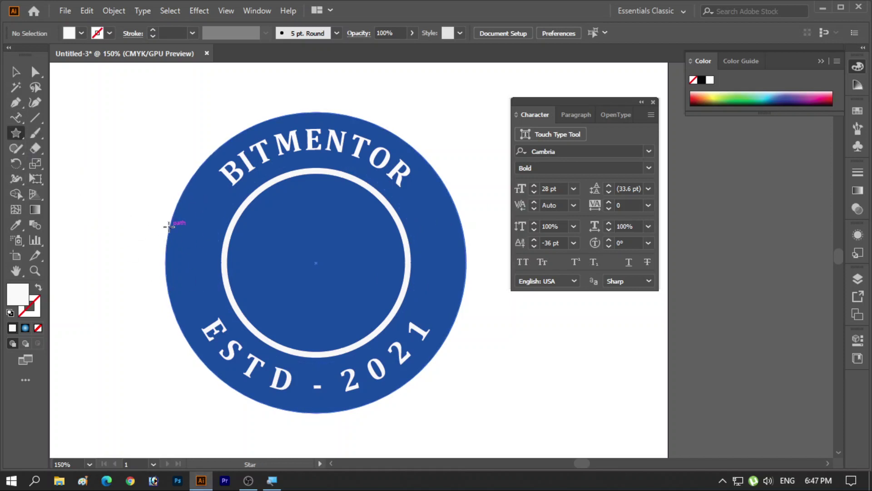
Draw a star on the badge's left side and add smaller copies above and below
{"action": "left_click_drag", "start_coordinate": [198, 241], "coordinate": [195, 246]}
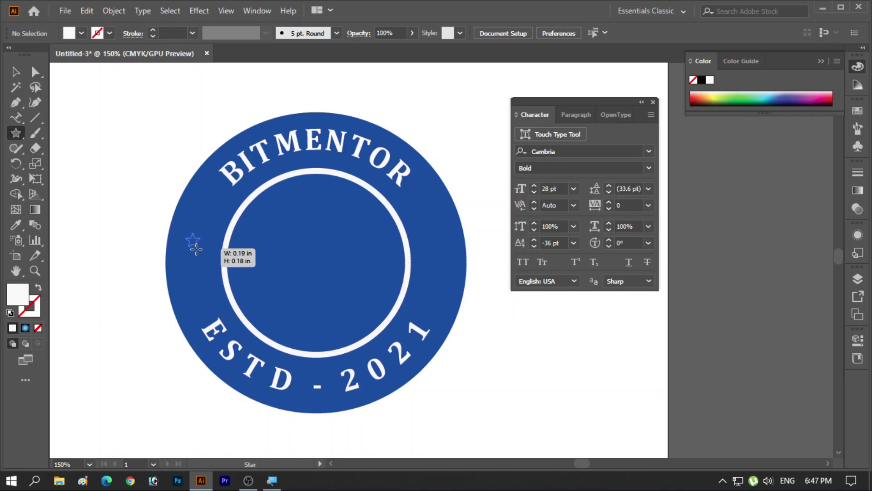
{"action": "left_click_drag", "start_coordinate": [195, 246], "coordinate": [197, 255]}
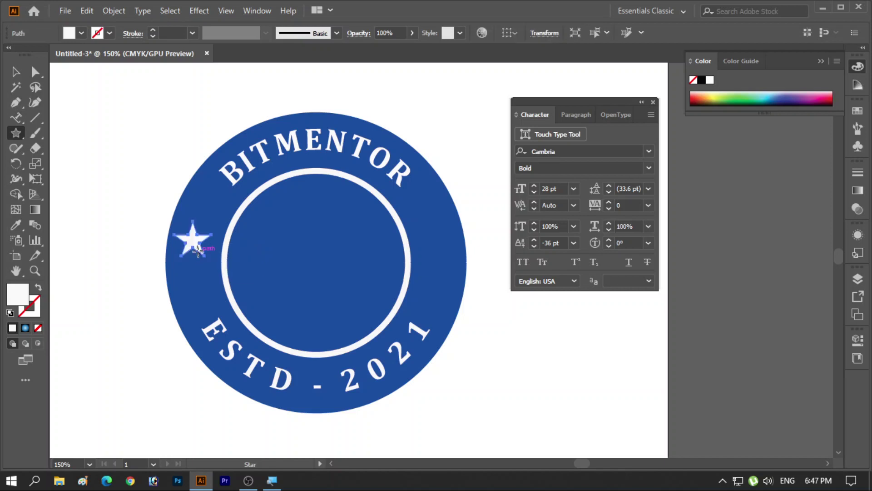
{"action": "left_click", "coordinate": [35, 71]}
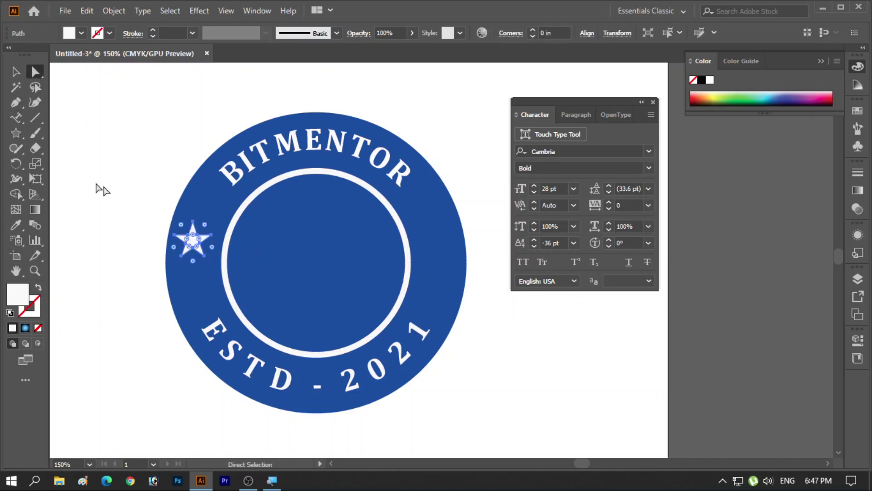
{"action": "left_click", "coordinate": [16, 71]}
{"action": "mouse_move", "coordinate": [192, 246]}
{"action": "left_mouse_down"}
{"action": "mouse_move", "coordinate": [200, 246]}
{"action": "mouse_move", "coordinate": [196, 267]}
{"action": "mouse_move", "coordinate": [205, 210]}
{"action": "left_mouse_up"}
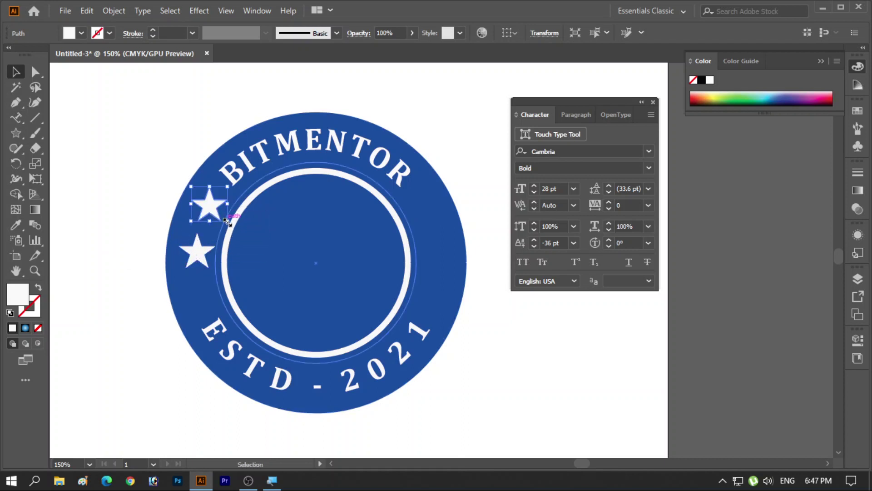
{"action": "mouse_move", "coordinate": [191, 188]}
{"action": "left_mouse_down"}
{"action": "mouse_move", "coordinate": [211, 211]}
{"action": "mouse_move", "coordinate": [205, 205]}
{"action": "mouse_move", "coordinate": [201, 298]}
{"action": "left_mouse_up"}
Select all three left-side stars and group them with Ctrl+G
{"action": "left_click", "coordinate": [141, 269]}
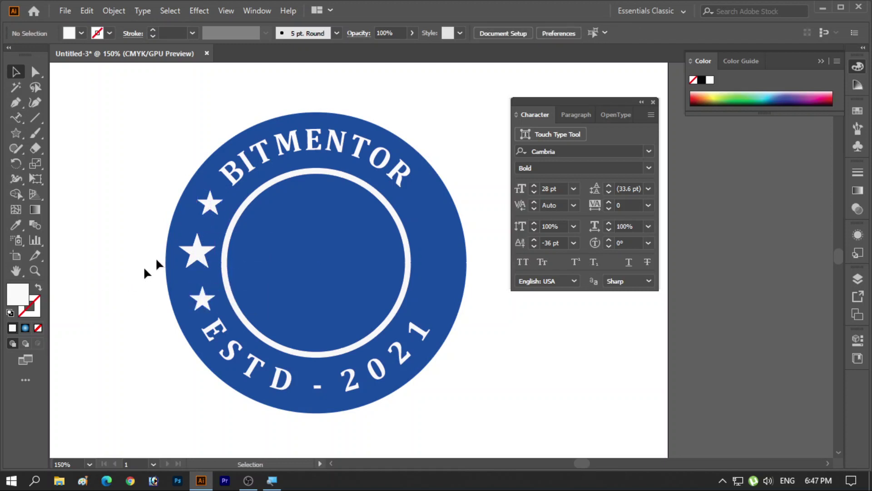
{"action": "left_click", "coordinate": [210, 204]}
{"action": "left_click", "coordinate": [197, 251], "text": "shift"}
{"action": "left_click", "coordinate": [202, 299], "text": "shift"}
{"action": "key", "text": "a"}
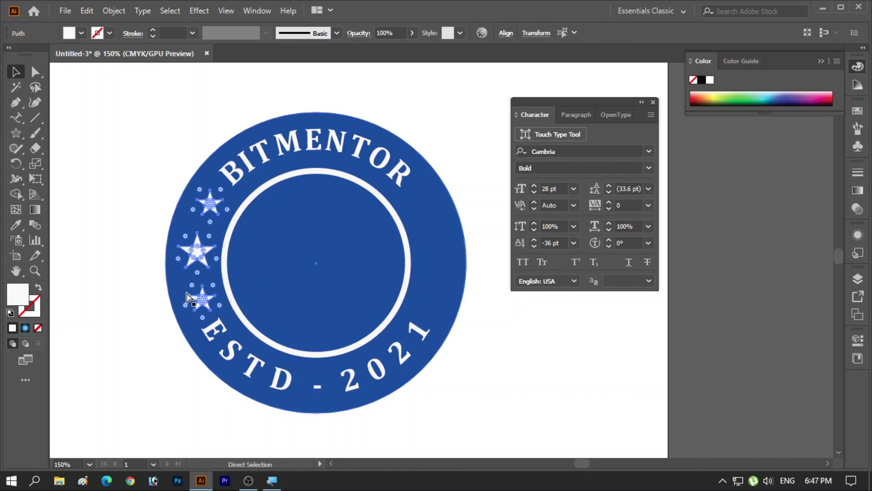
{"action": "key", "text": "ctrl+g"}
{"action": "key", "text": "v"}
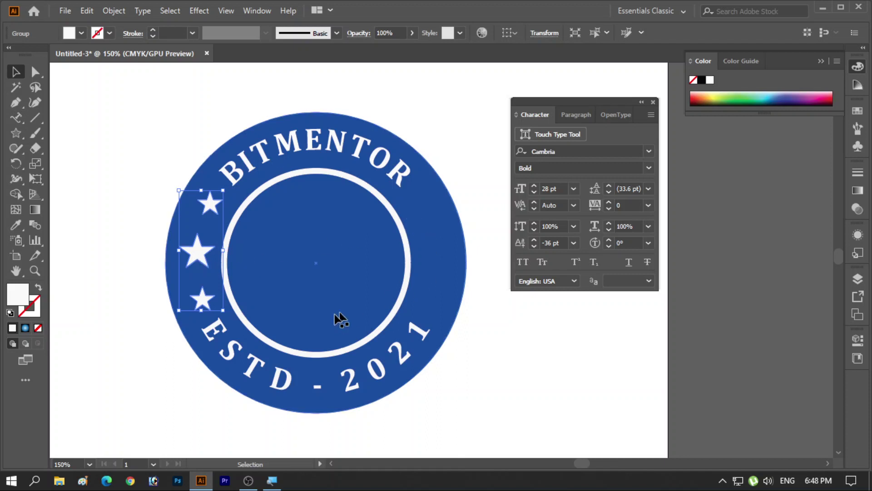
{"action": "right_click", "coordinate": [194, 254]}
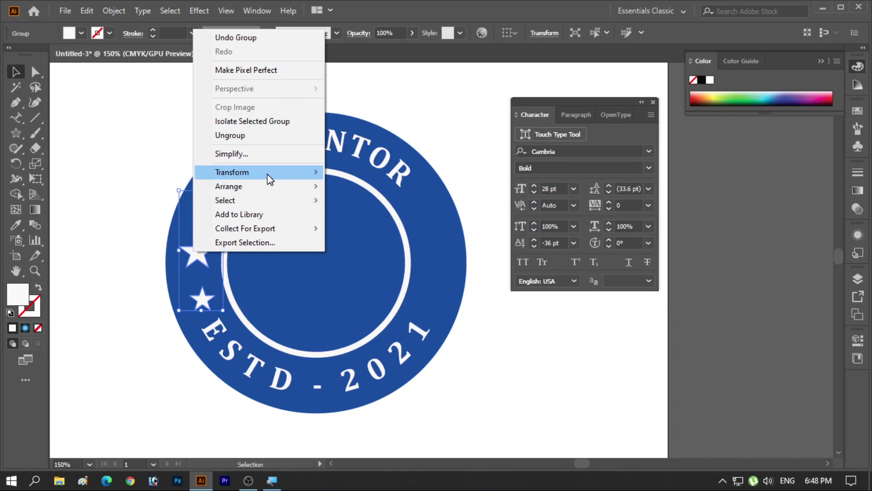
Reflect a copy of the star group vertically and place it on the ring's right edge
{"action": "mouse_move", "coordinate": [232, 172]}
{"action": "left_click", "coordinate": [358, 219]}
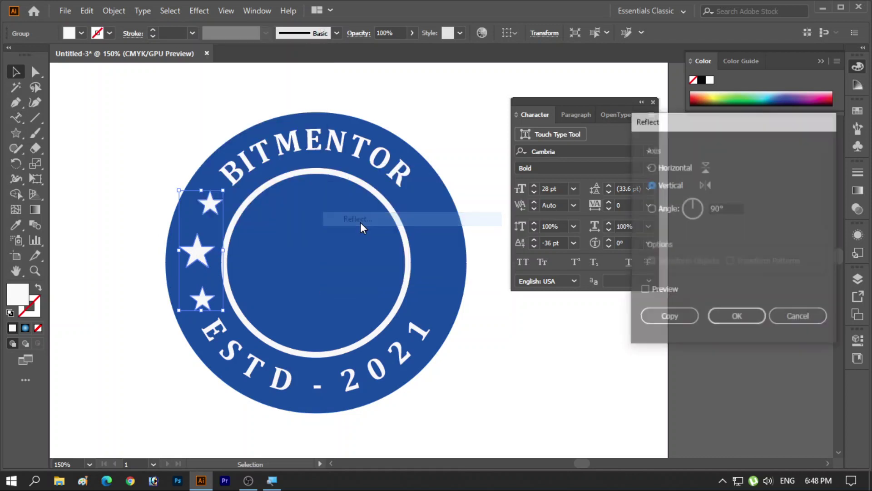
{"action": "left_click", "coordinate": [644, 289]}
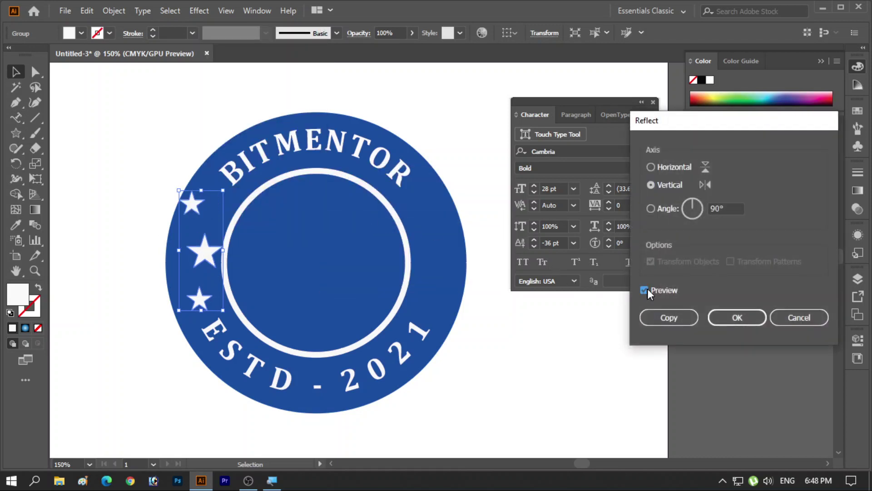
{"action": "left_click", "coordinate": [669, 319]}
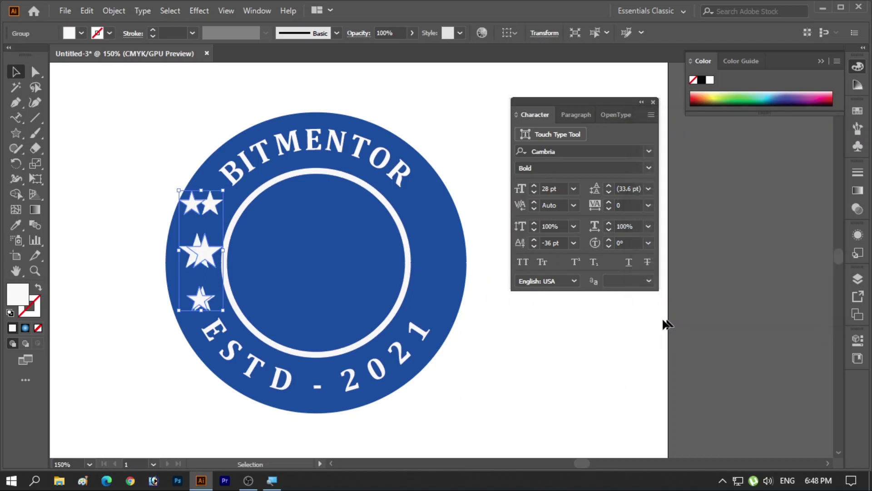
{"action": "left_click_drag", "start_coordinate": [204, 265], "coordinate": [411, 265]}
{"action": "mouse_move", "coordinate": [201, 243]}
{"action": "left_mouse_down"}
{"action": "mouse_move", "coordinate": [336, 257]}
{"action": "mouse_move", "coordinate": [188, 262]}
{"action": "mouse_move", "coordinate": [195, 250]}
{"action": "left_mouse_up"}
{"action": "left_click_drag", "start_coordinate": [340, 261], "coordinate": [435, 252]}
{"action": "left_click", "coordinate": [529, 354]}
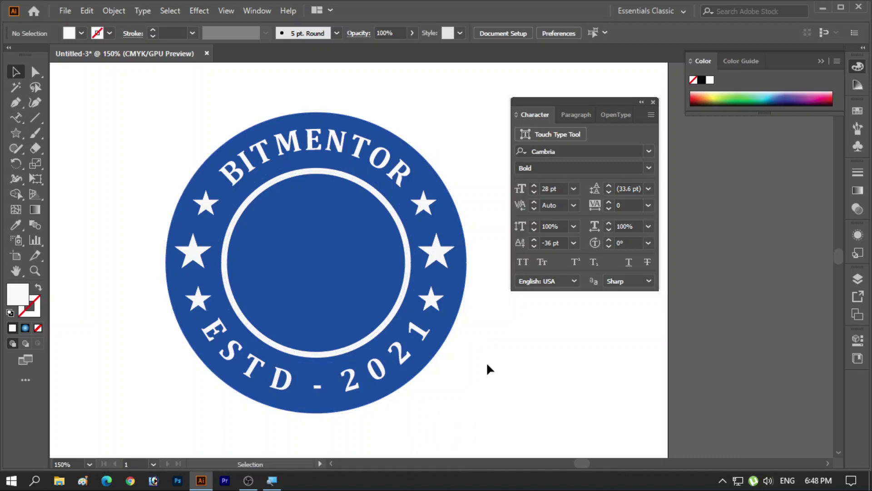
Move the Character panel off the badge, check both star columns, then select the blue circle
{"action": "left_click_drag", "start_coordinate": [601, 99], "coordinate": [724, 139]}
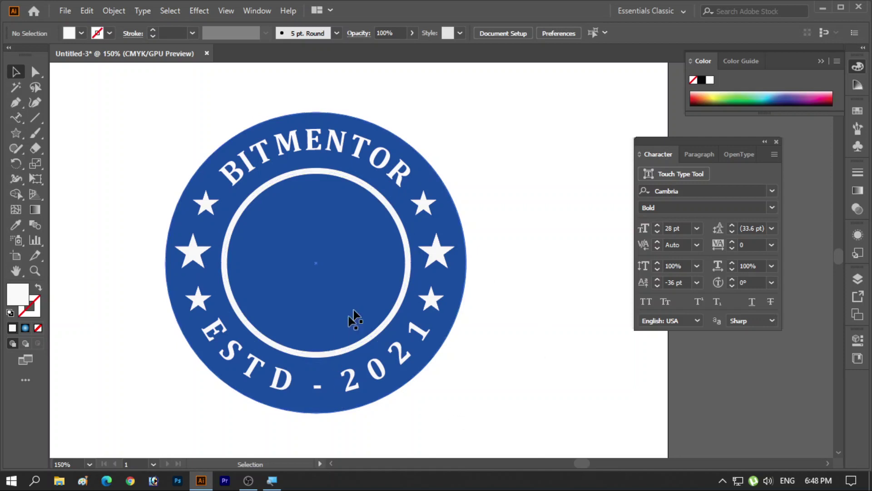
{"action": "left_click", "coordinate": [435, 243]}
{"action": "left_click", "coordinate": [190, 263], "text": "shift"}
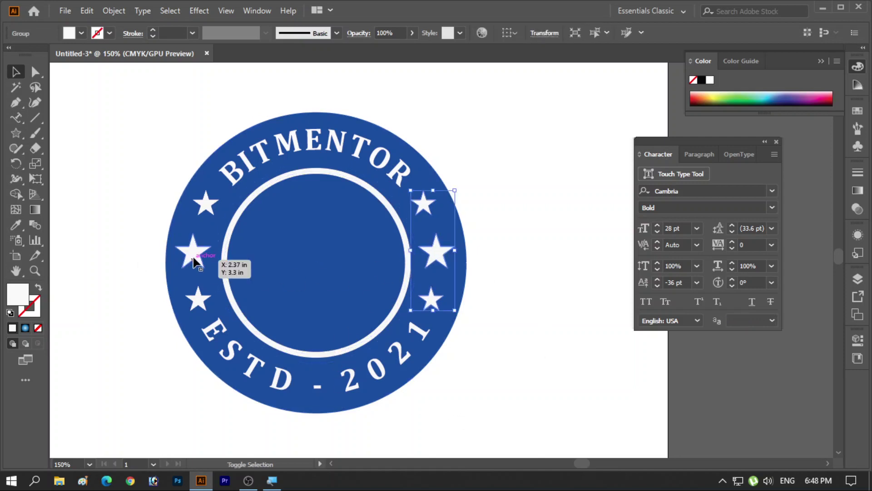
{"action": "key", "text": "a"}
{"action": "key", "text": "v"}
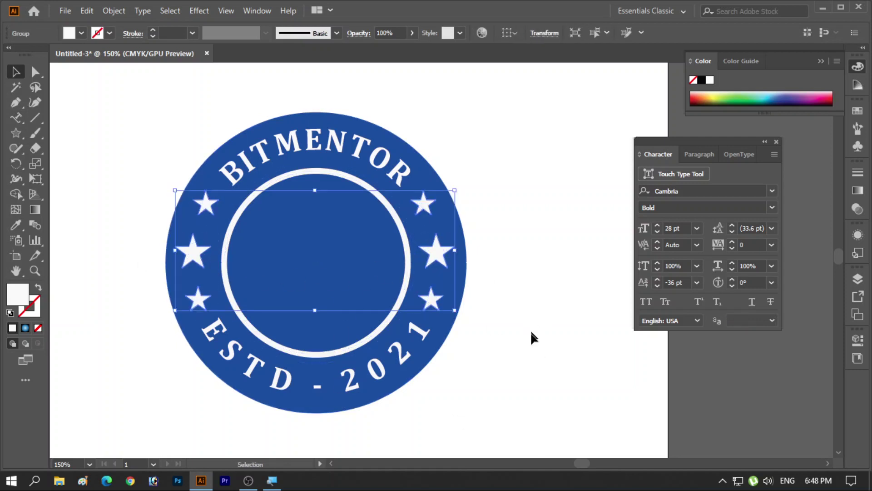
{"action": "left_click", "coordinate": [541, 366]}
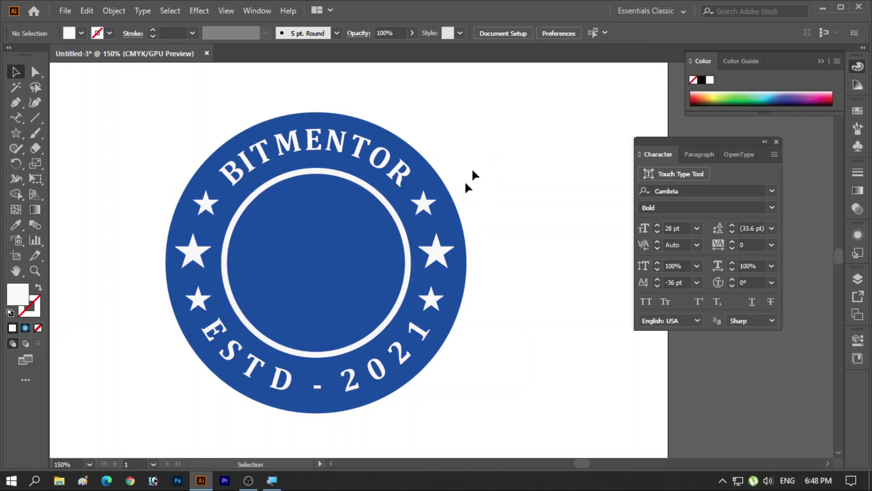
{"action": "left_click", "coordinate": [429, 164]}
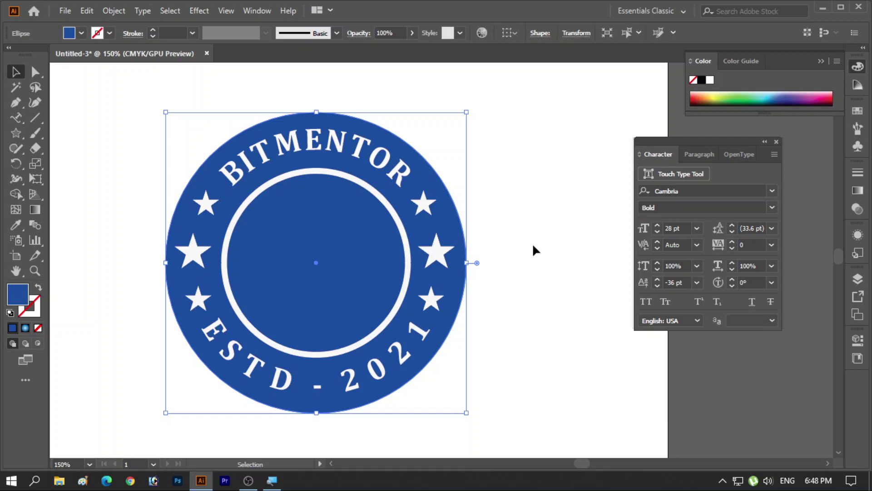
Apply the Zig Zag effect to the blue circle with Preview enabled
{"action": "left_click", "coordinate": [202, 10]}
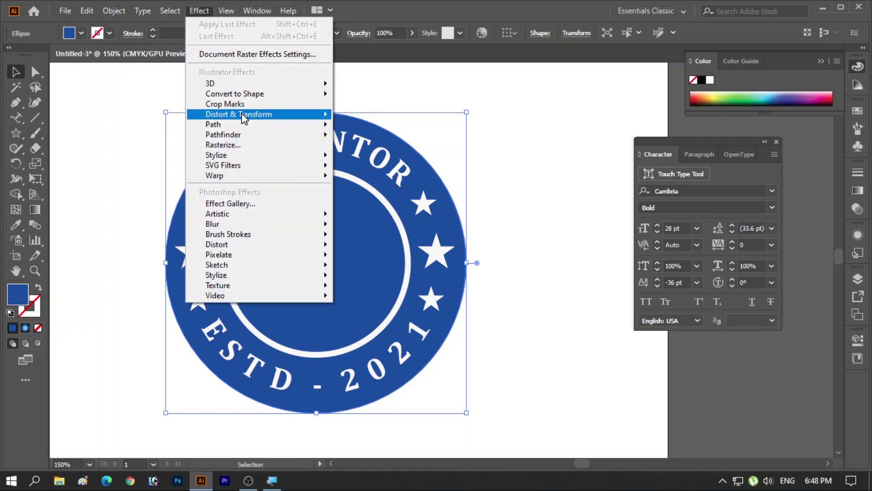
{"action": "mouse_move", "coordinate": [238, 113]}
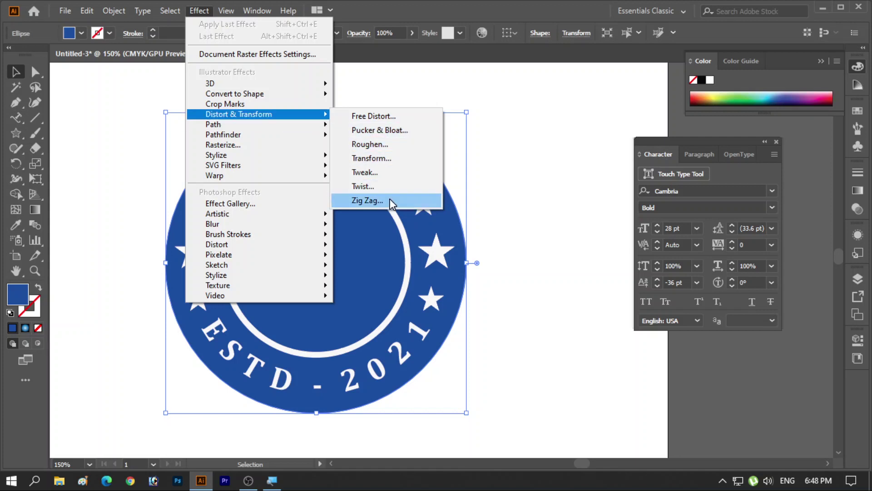
{"action": "left_click", "coordinate": [389, 199]}
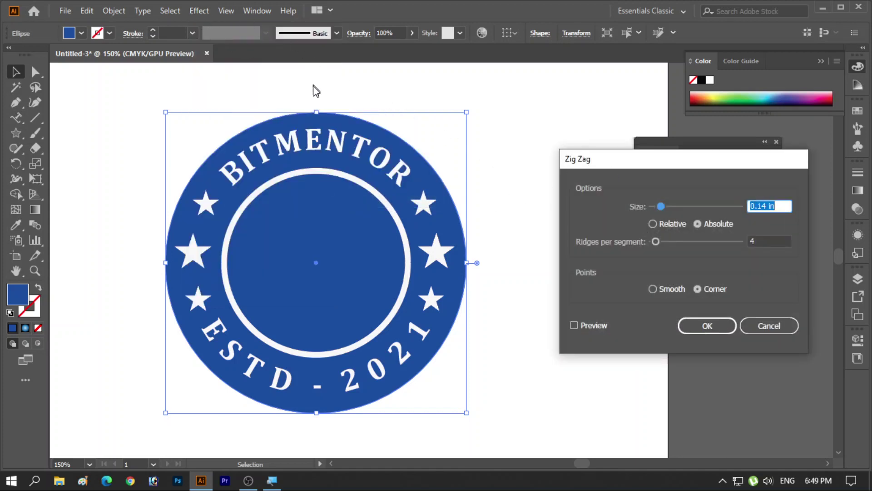
{"action": "mouse_move", "coordinate": [631, 156]}
{"action": "left_mouse_down"}
{"action": "mouse_move", "coordinate": [591, 143]}
{"action": "mouse_move", "coordinate": [541, 78]}
{"action": "left_mouse_up"}
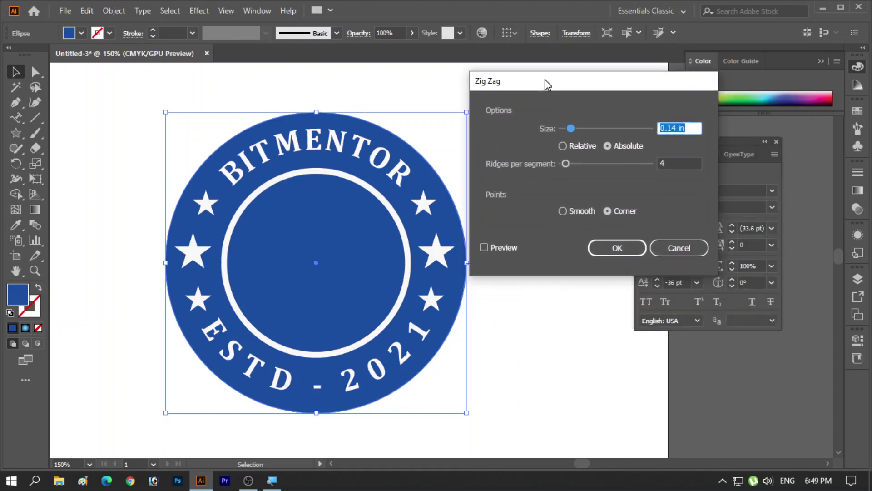
{"action": "left_click", "coordinate": [484, 247]}
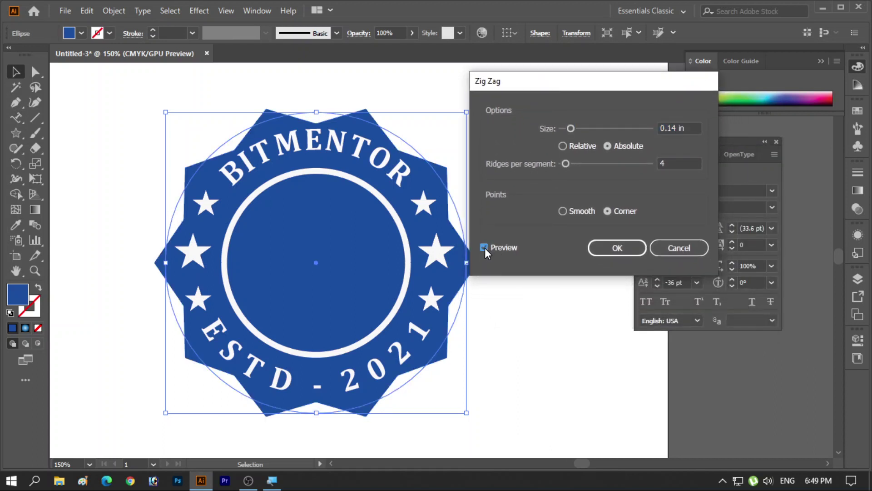
{"action": "left_click_drag", "start_coordinate": [528, 87], "coordinate": [543, 88]}
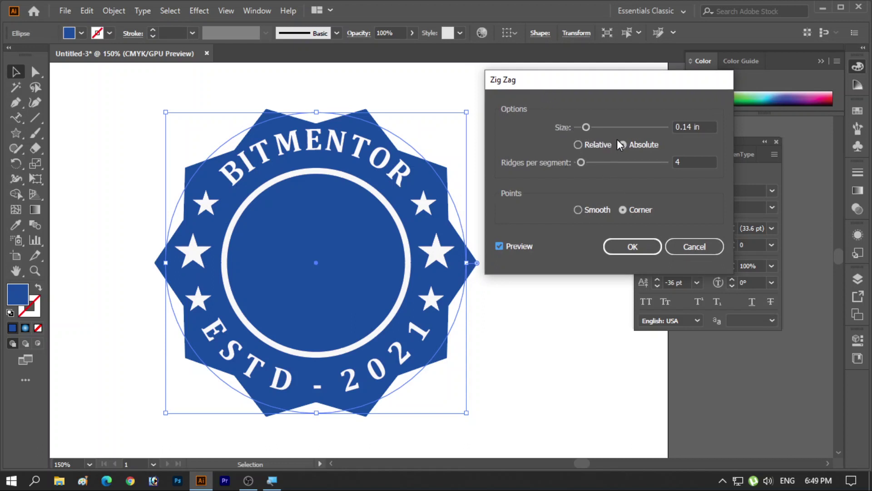
Set the zig-zag size to 0.1 in and raise ridges per segment toward 15
{"action": "key", "text": "BackSpace"}
{"action": "key", "text": "BackSpace"}
{"action": "type", "text": "1"}
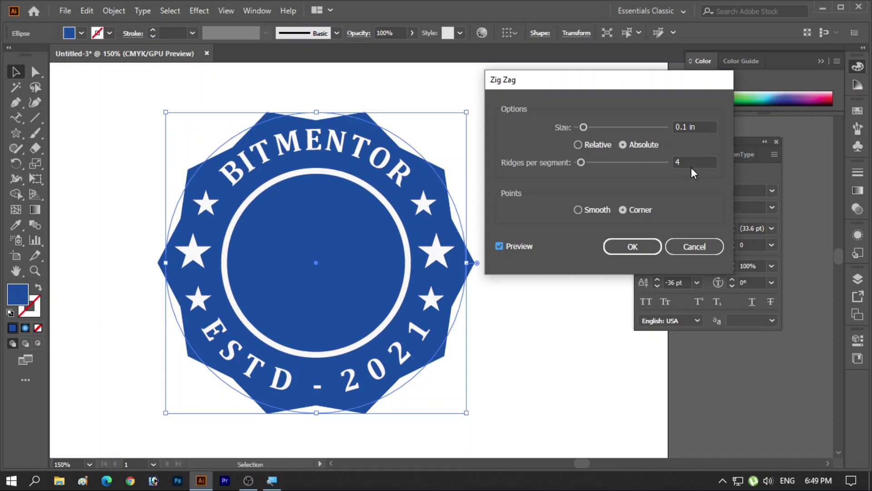
{"action": "key", "text": "Up"}
{"action": "key", "text": "Up"}
{"action": "key", "text": "Up"}
{"action": "key", "text": "Up"}
{"action": "key", "text": "Up"}
{"action": "key", "text": "Up"}
{"action": "key", "text": "Up"}
{"action": "key", "text": "Up"}
{"action": "key", "text": "Up"}
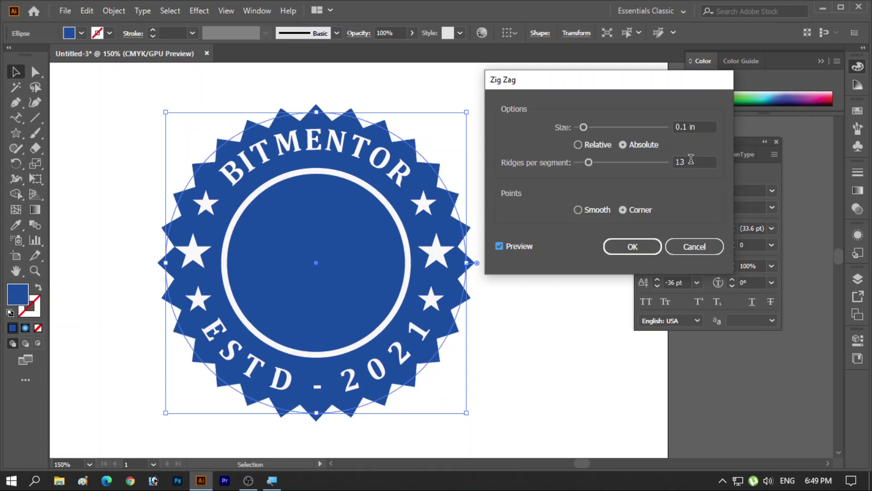
{"action": "key", "text": "Up"}
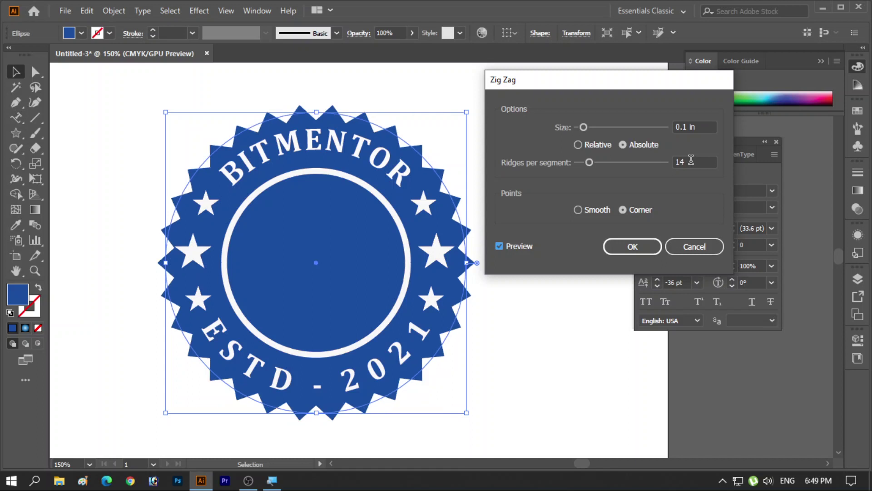
{"action": "key", "text": "Up"}
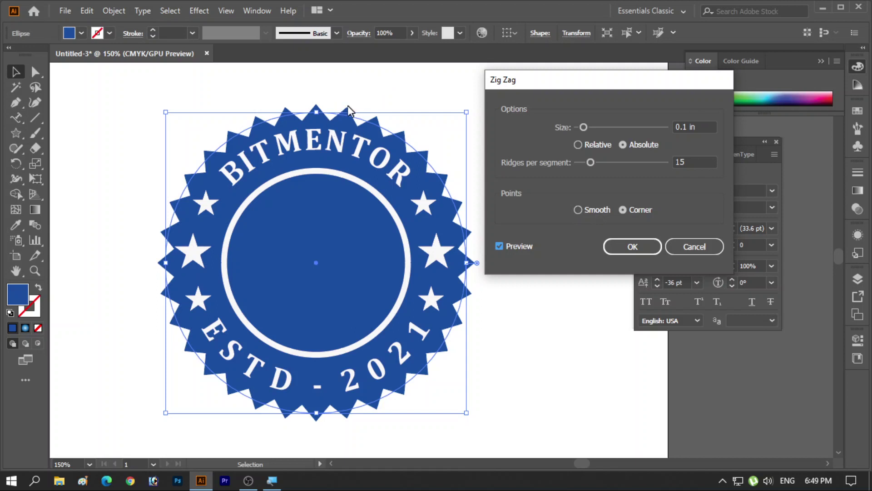
Apply a Smooth Zig Zag edge with 9 ridges per segment to the badge's outer circle
{"action": "left_click", "coordinate": [578, 210]}
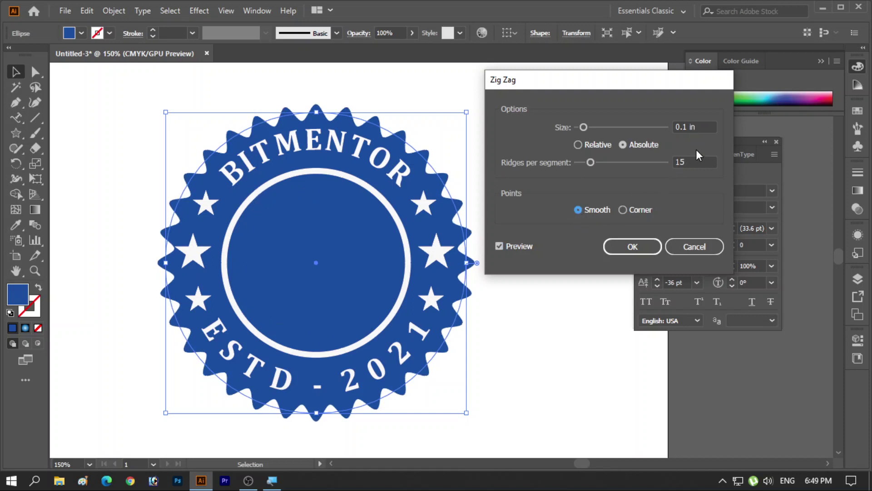
{"action": "key", "text": "Down"}
{"action": "key", "text": "Down"}
{"action": "key", "text": "Down"}
{"action": "key", "text": "Down"}
{"action": "key", "text": "Down"}
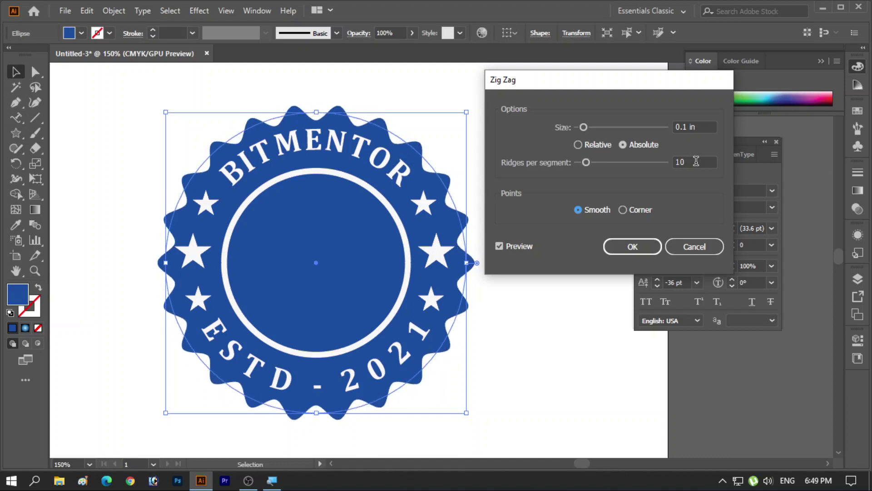
{"action": "key", "text": "Down"}
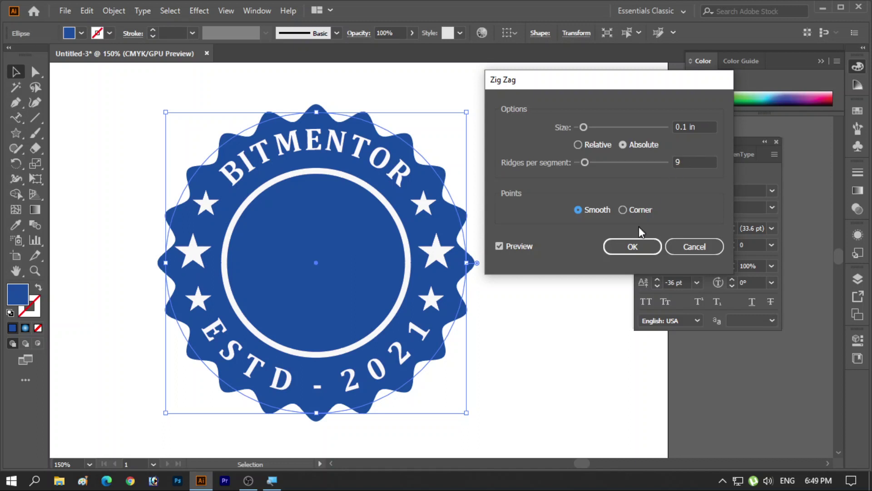
{"action": "left_click", "coordinate": [637, 248]}
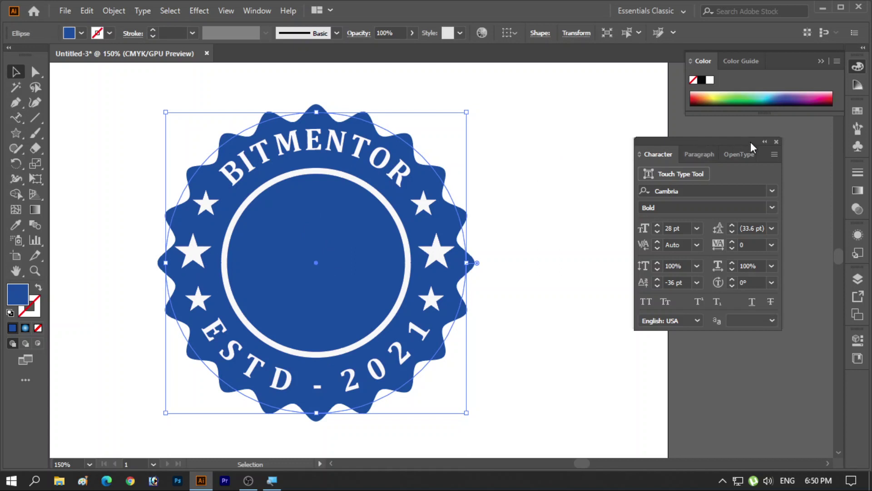
Close the floating Character and Color panels and clear the badge selection
{"action": "left_click", "coordinate": [776, 141]}
{"action": "left_click", "coordinate": [839, 53]}
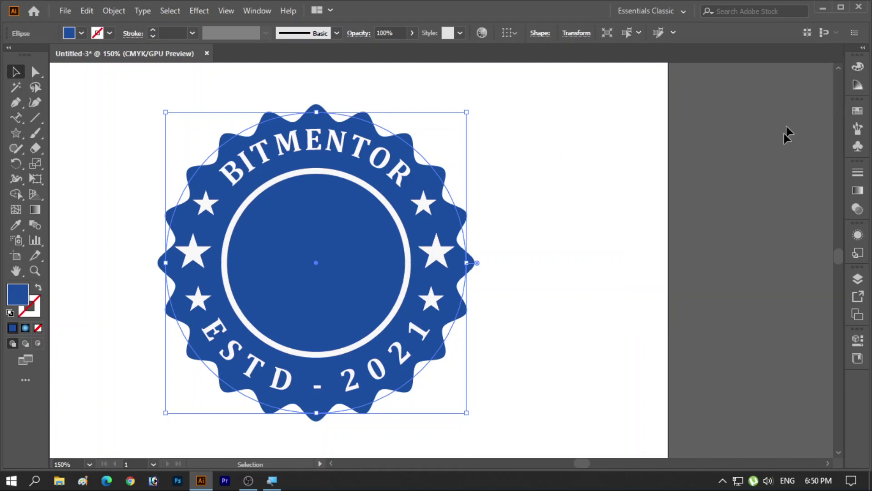
{"action": "left_click", "coordinate": [583, 290]}
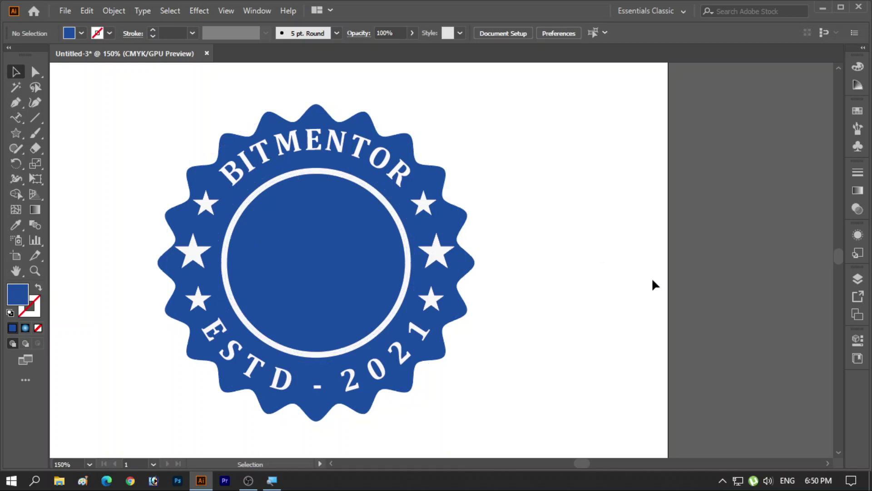
{"action": "left_click_drag", "start_coordinate": [538, 109], "coordinate": [205, 346]}
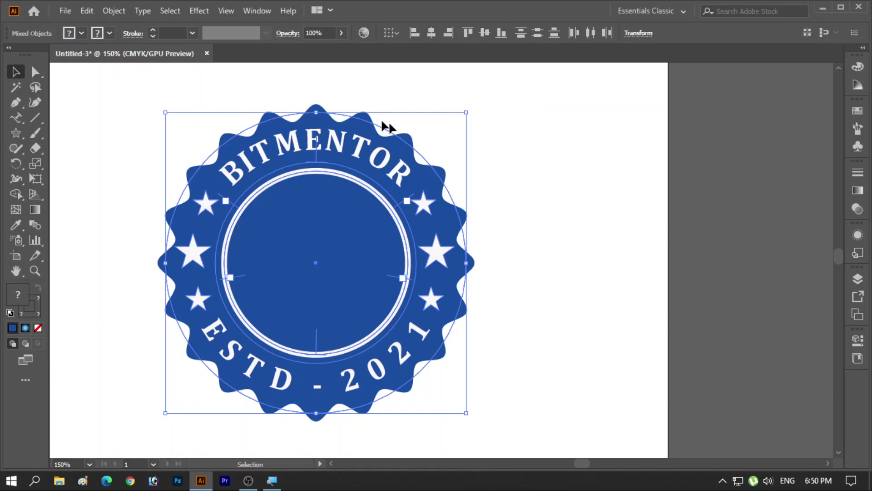
{"action": "left_click", "coordinate": [544, 245]}
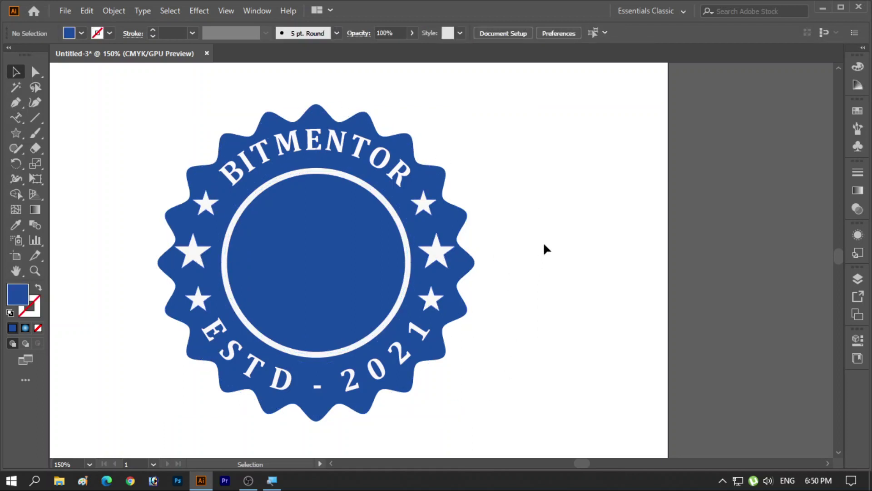
Check the badge in Outline view with Ctrl+Y, then return to the full-colour preview
{"action": "key", "text": "a"}
{"action": "key", "text": "ctrl+y"}
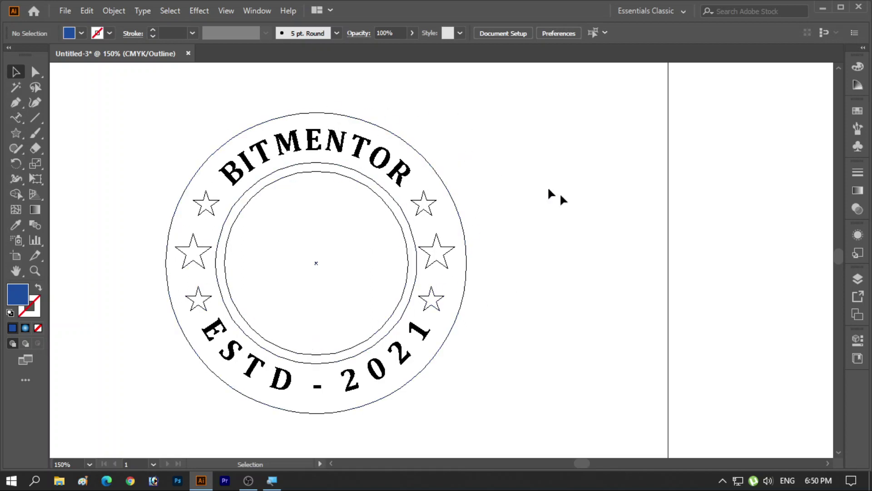
{"action": "key", "text": "a"}
{"action": "key", "text": "ctrl+y"}
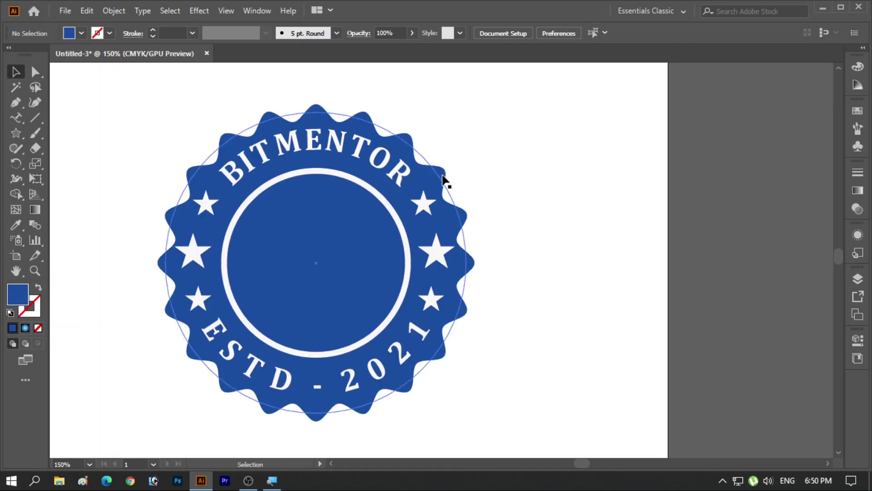
{"action": "left_click", "coordinate": [438, 183]}
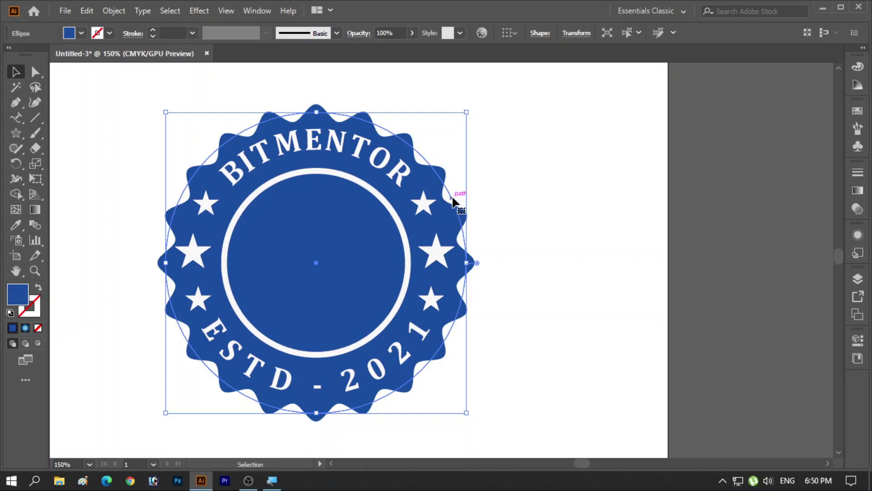
Expand the outer ellipse's wavy appearance into a real path and check it in Outline view
{"action": "left_click", "coordinate": [112, 10]}
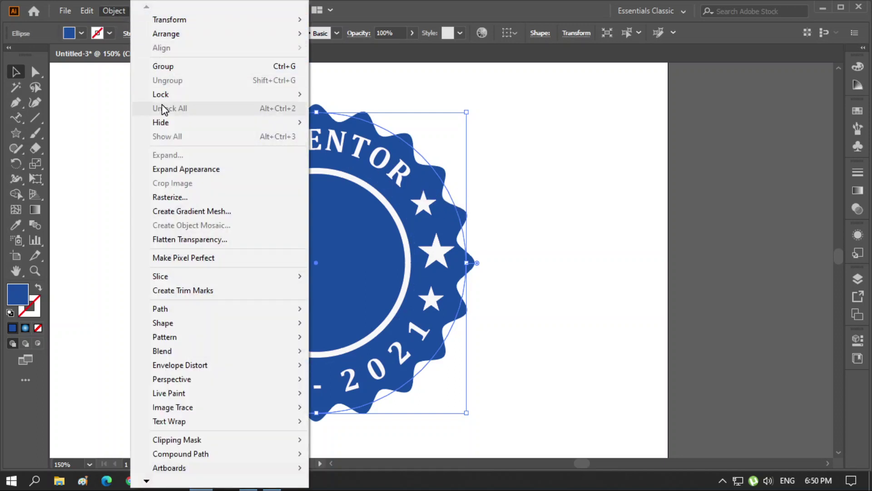
{"action": "left_click", "coordinate": [192, 169]}
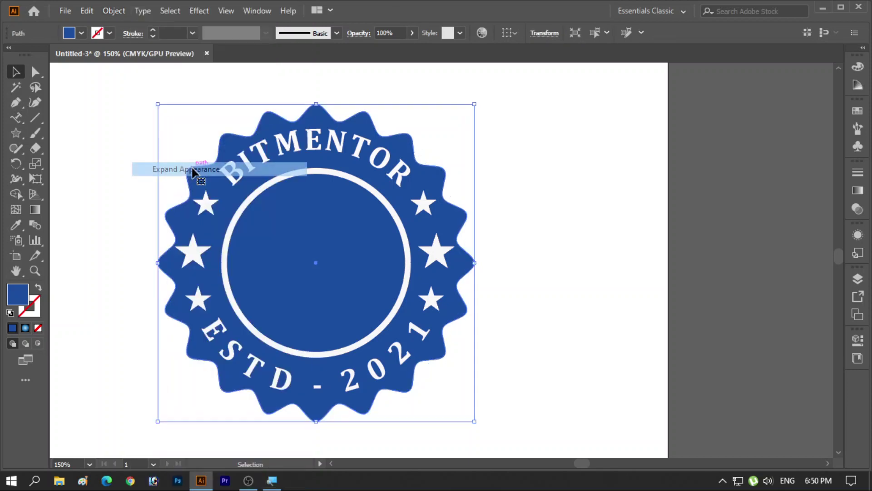
{"action": "key", "text": "ctrl+y"}
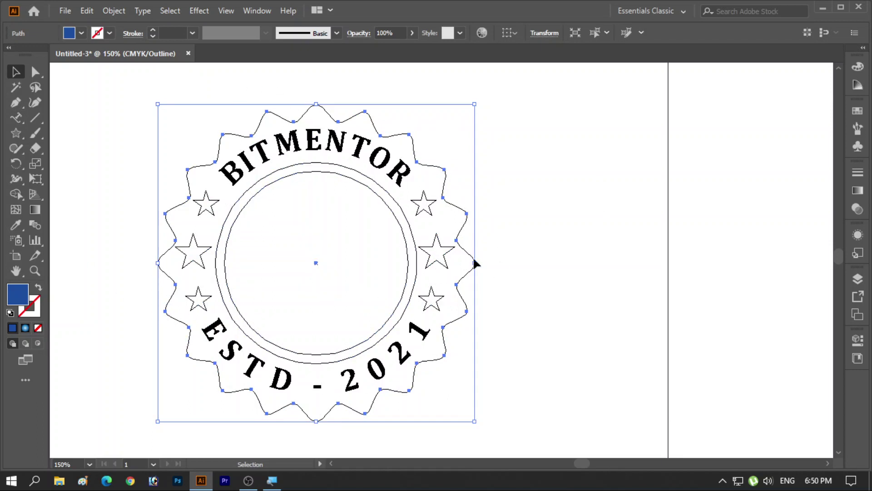
{"action": "key", "text": "ctrl+y"}
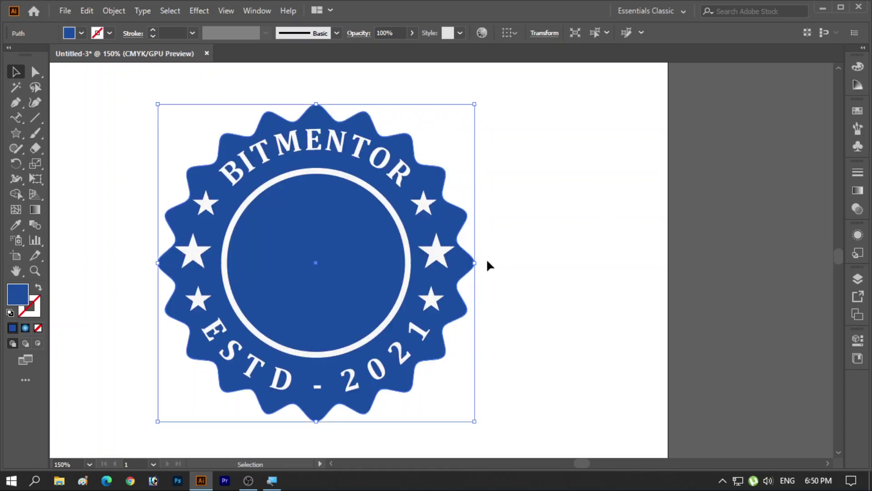
Select all the badge's parts and group them with Ctrl+G
{"action": "left_click", "coordinate": [497, 263]}
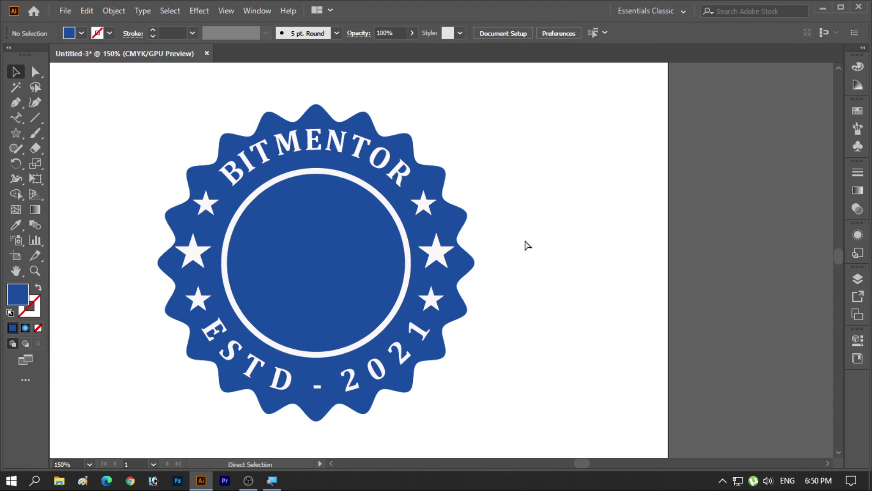
{"action": "left_click_drag", "start_coordinate": [517, 111], "coordinate": [167, 403]}
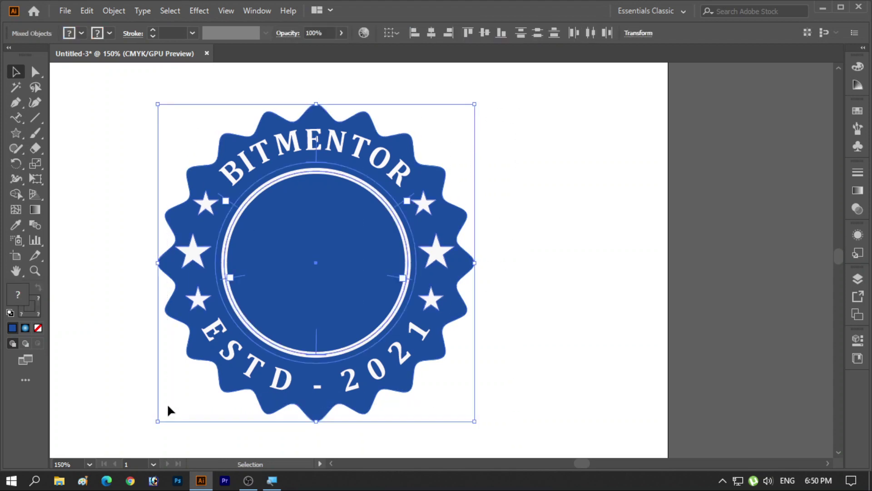
{"action": "key", "text": "a"}
{"action": "key", "text": "v"}
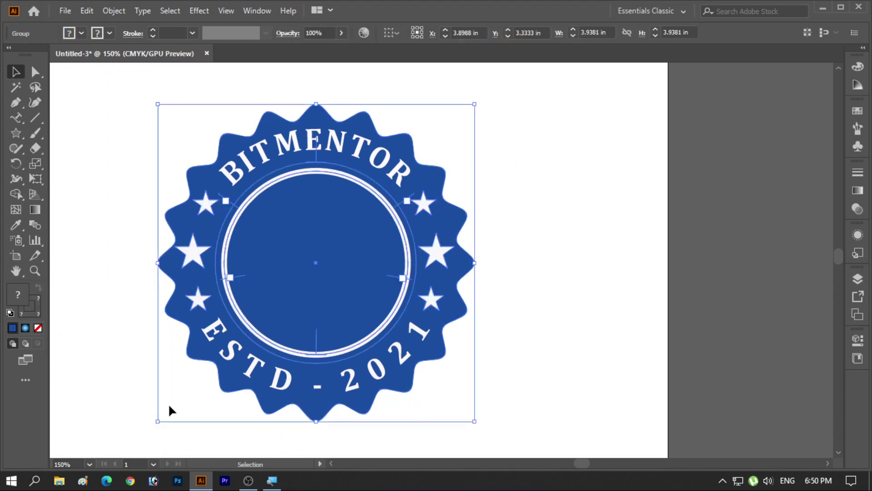
{"action": "left_click", "coordinate": [642, 236]}
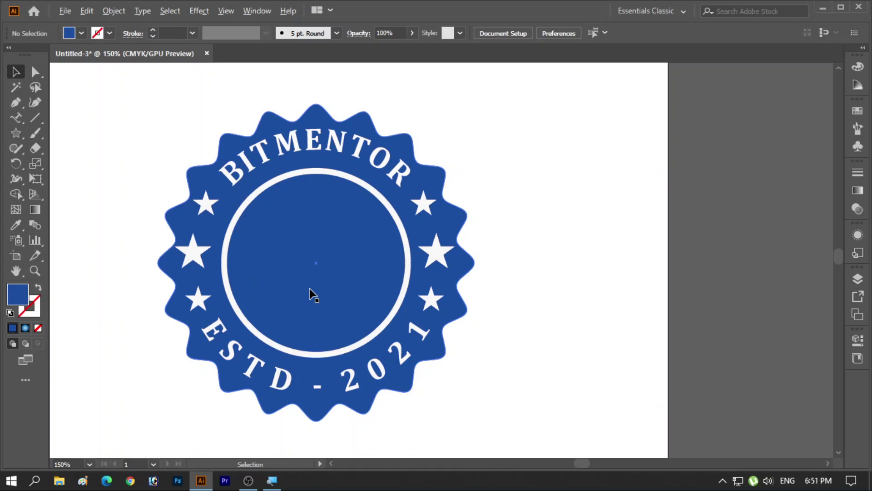
Draw a tall narrow ellipse to the right of the artboard
{"action": "scroll", "coordinate": [310, 288], "scroll_direction": "down", "scroll_amount": 1, "text": "alt"}
{"action": "scroll", "coordinate": [309, 288], "scroll_direction": "down", "scroll_amount": 1, "text": "alt"}
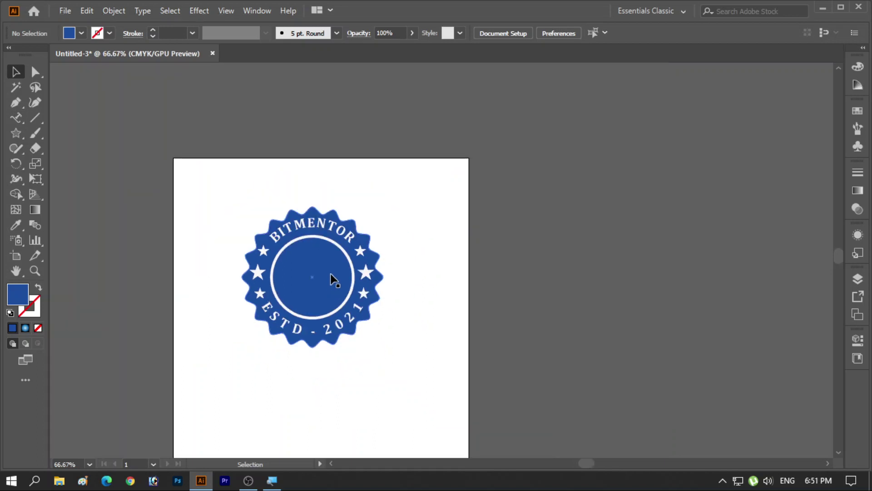
{"action": "left_click", "coordinate": [15, 134]}
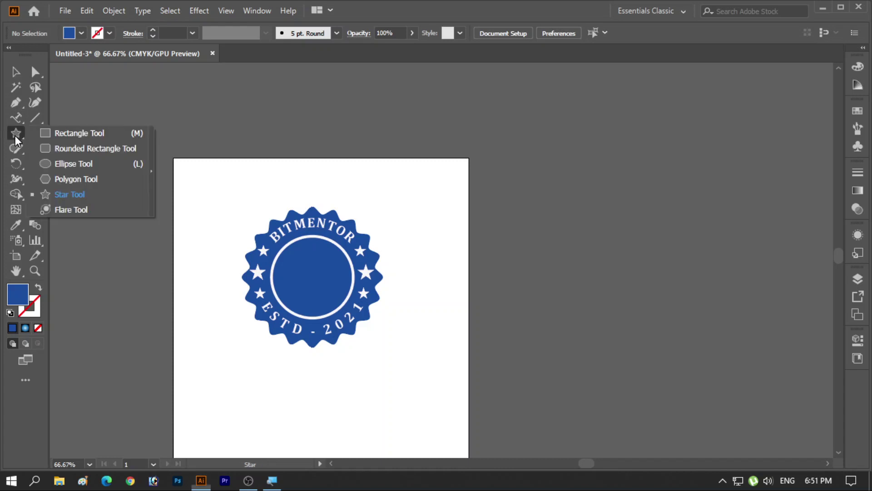
{"action": "left_click", "coordinate": [61, 163]}
{"action": "left_click_drag", "start_coordinate": [543, 198], "coordinate": [559, 277]}
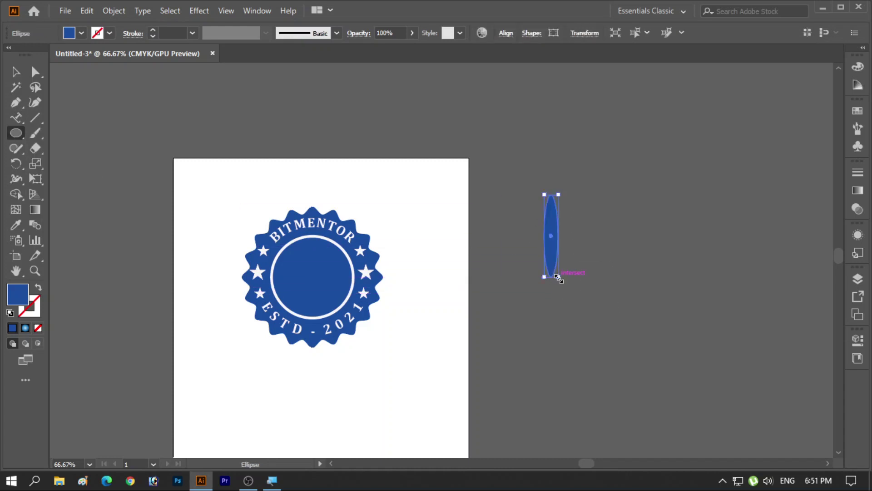
Give the ellipse a near-white 3 pt stroke and no fill
{"action": "left_click", "coordinate": [33, 313]}
{"action": "double_click", "coordinate": [32, 313]}
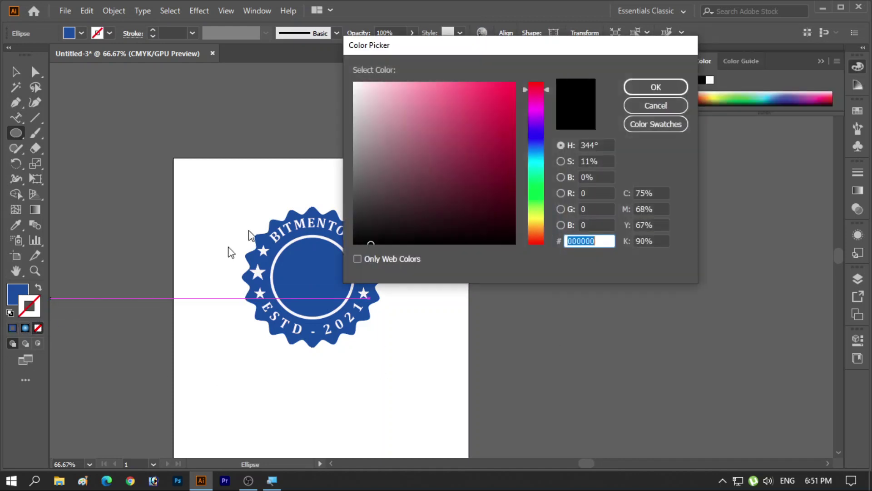
{"action": "left_click", "coordinate": [358, 86]}
{"action": "left_click", "coordinate": [636, 90]}
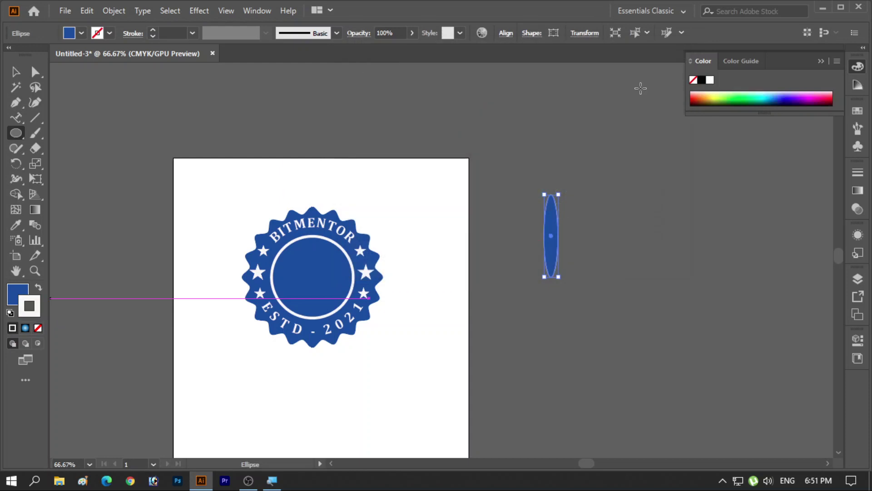
{"action": "left_click", "coordinate": [38, 328]}
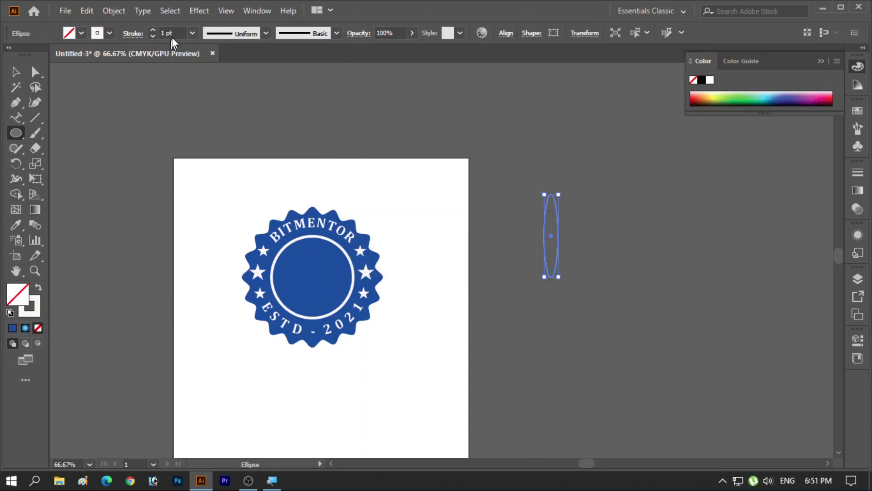
{"action": "left_click", "coordinate": [192, 34]}
{"action": "left_click", "coordinate": [206, 116]}
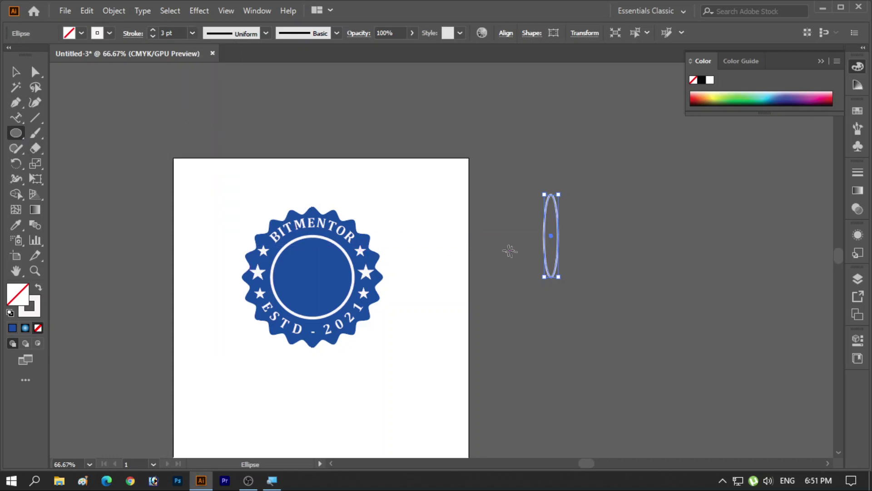
{"action": "left_click", "coordinate": [17, 165]}
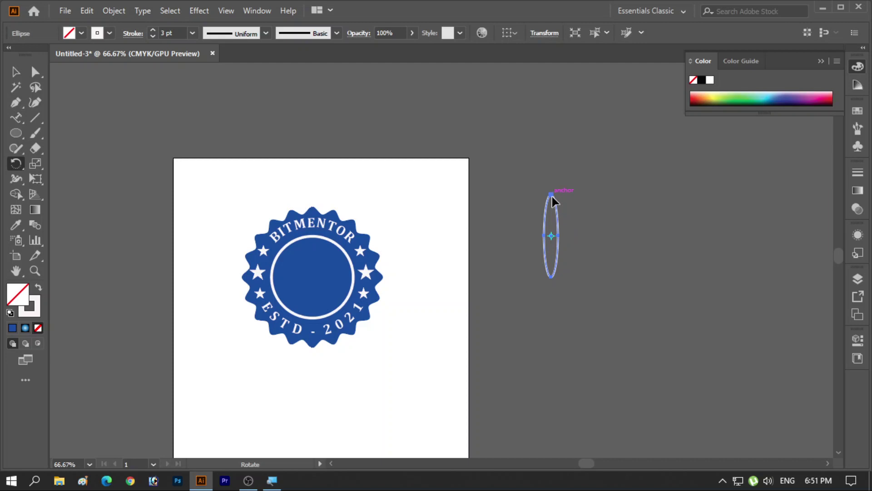
Rotate a copy of the ellipse and repeat it with Ctrl+D to fan out a circular rosette
{"action": "left_click_drag", "start_coordinate": [552, 196], "coordinate": [560, 197]}
{"action": "key", "text": "ctrl"}
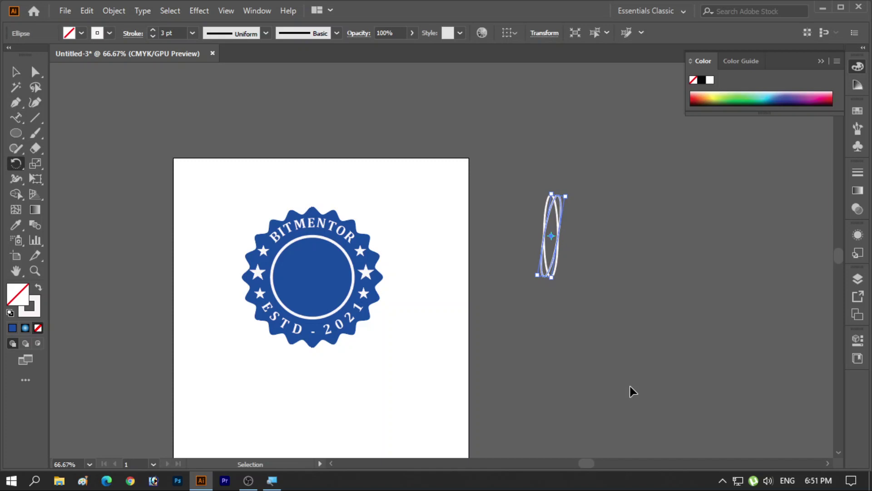
{"action": "key", "text": "ctrl+d"}
{"action": "key", "text": "ctrl+d"}
{"action": "key", "text": "ctrl+d"}
{"action": "key", "text": "ctrl+d"}
{"action": "key", "text": "ctrl+d"}
{"action": "key", "text": "ctrl+d"}
{"action": "key", "text": "ctrl+d"}
{"action": "key", "text": "ctrl+d"}
{"action": "key", "text": "ctrl+d"}
{"action": "key", "text": "ctrl+d"}
{"action": "key", "text": "ctrl+d"}
{"action": "key", "text": "ctrl+d"}
{"action": "key", "text": "ctrl+d"}
{"action": "key", "text": "ctrl+d"}
{"action": "key", "text": "ctrl+d"}
{"action": "key", "text": "ctrl+d"}
{"action": "key", "text": "ctrl+d"}
{"action": "key", "text": "ctrl+d"}
{"action": "key", "text": "ctrl+d"}
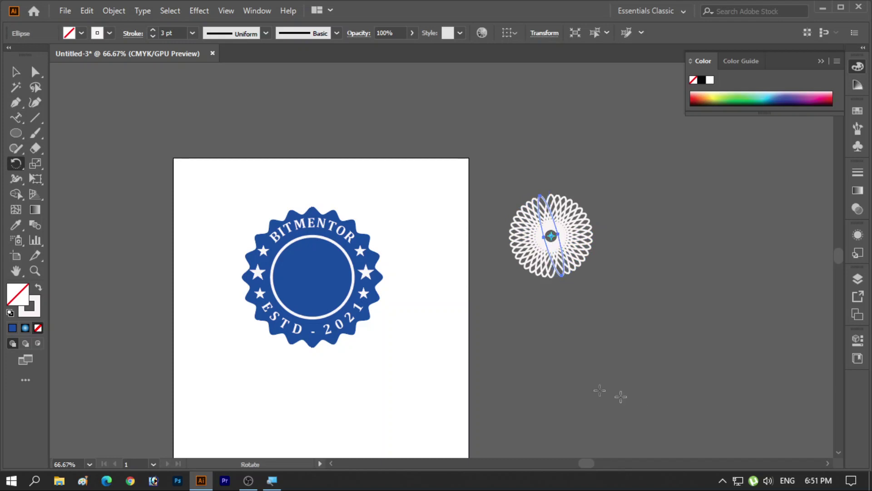
Select all the rosette ellipses and group them into one object
{"action": "left_click", "coordinate": [15, 71]}
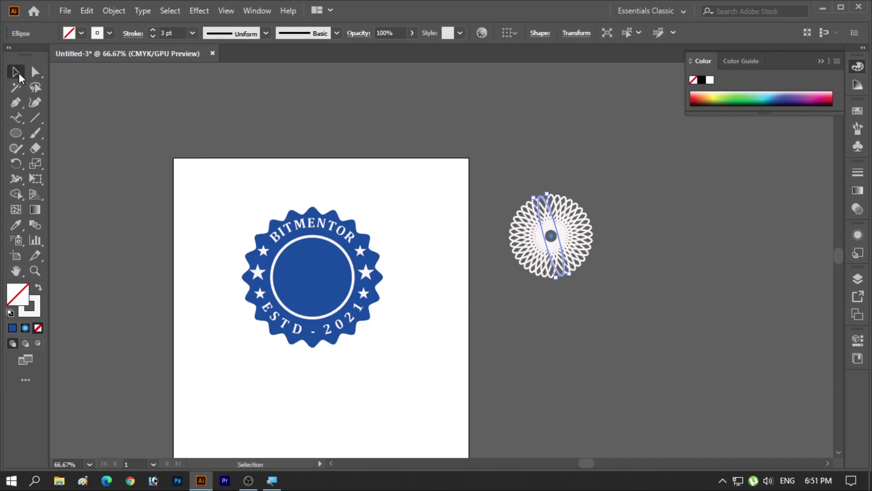
{"action": "left_click", "coordinate": [453, 189]}
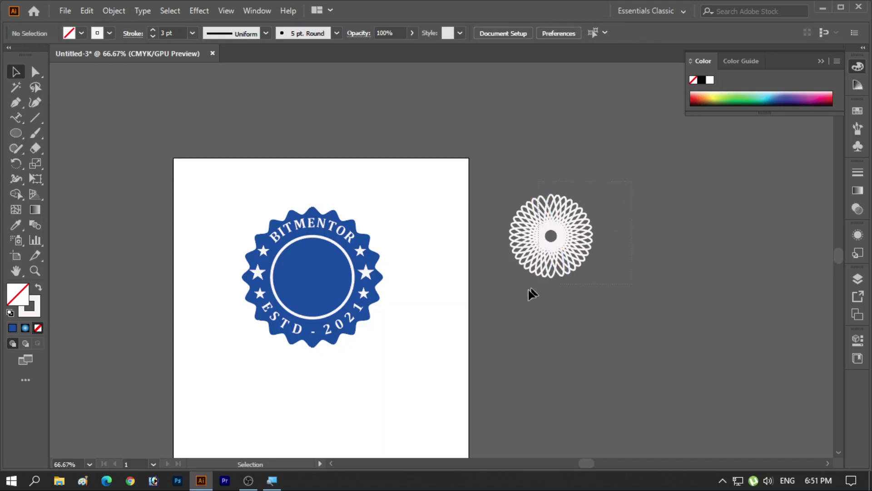
{"action": "key", "text": "ctrl+a"}
{"action": "key", "text": "ctrl+g"}
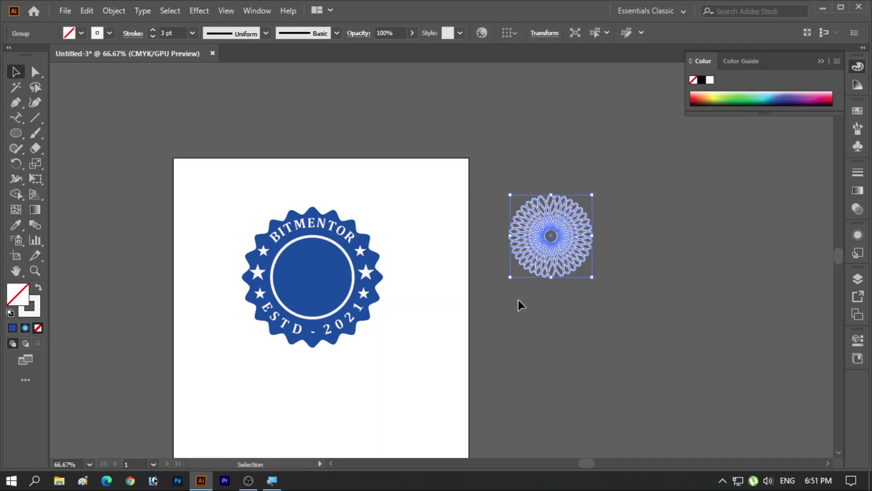
Move the rosette onto the badge and shrink it to fit the inner ring
{"action": "scroll", "coordinate": [363, 318], "scroll_direction": "up", "scroll_amount": 1, "text": "alt"}
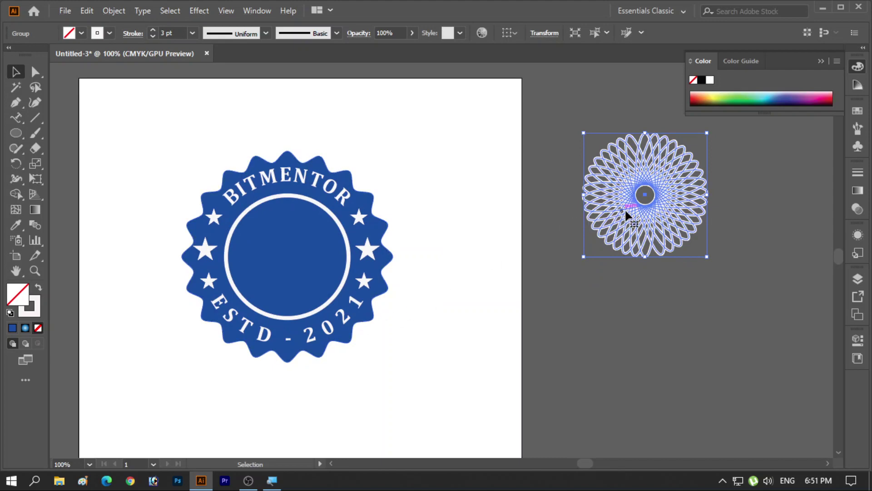
{"action": "left_click_drag", "start_coordinate": [625, 212], "coordinate": [271, 279]}
{"action": "scroll", "coordinate": [282, 282], "scroll_direction": "up", "scroll_amount": 1, "text": "alt"}
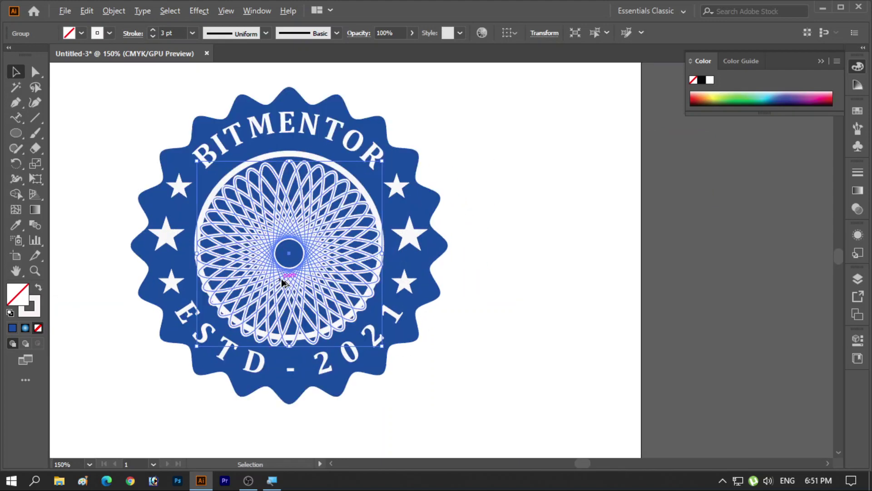
{"action": "scroll", "coordinate": [284, 281], "scroll_direction": "up", "scroll_amount": 1, "text": "alt"}
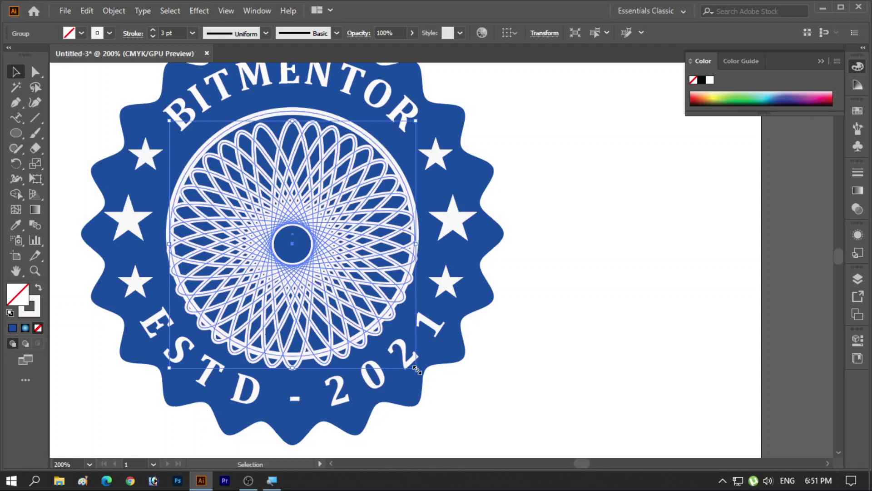
{"action": "left_click_drag", "start_coordinate": [416, 370], "coordinate": [386, 324]}
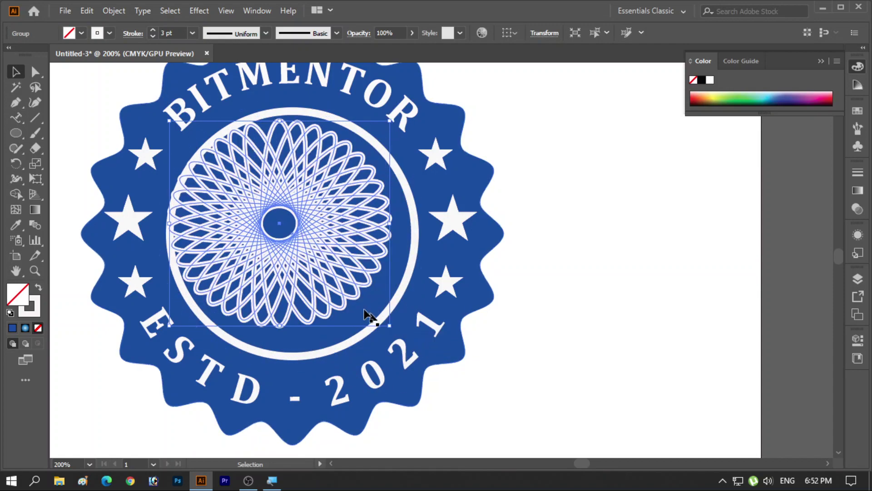
{"action": "left_click_drag", "start_coordinate": [302, 236], "coordinate": [324, 251]}
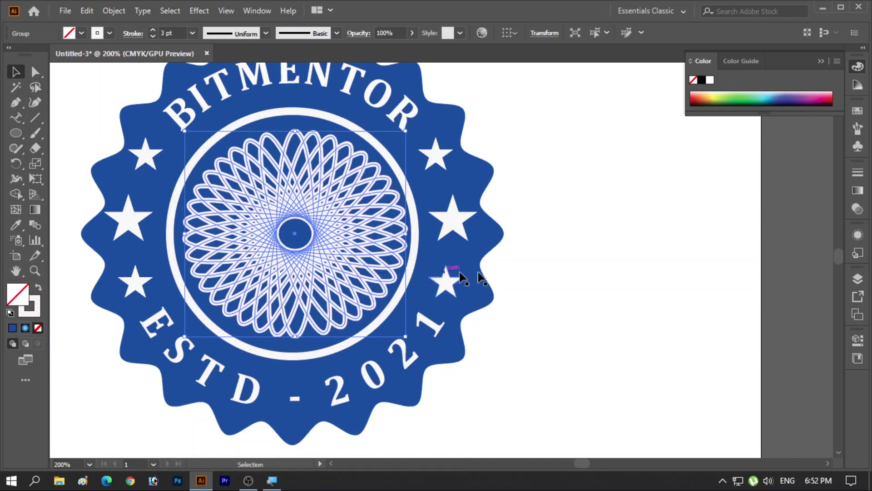
Horizontally centre the rosette with the rest of the badge
{"action": "left_click", "coordinate": [565, 224]}
{"action": "left_click_drag", "start_coordinate": [539, 132], "coordinate": [322, 283]}
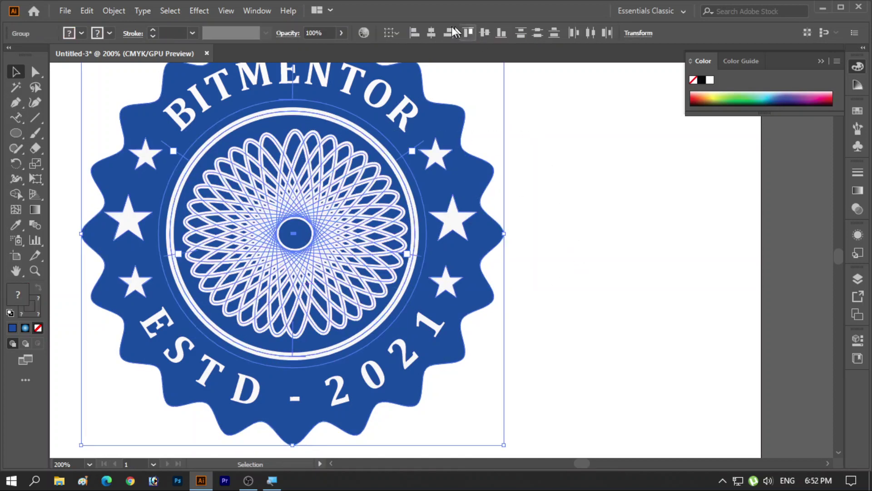
{"action": "left_click", "coordinate": [435, 31]}
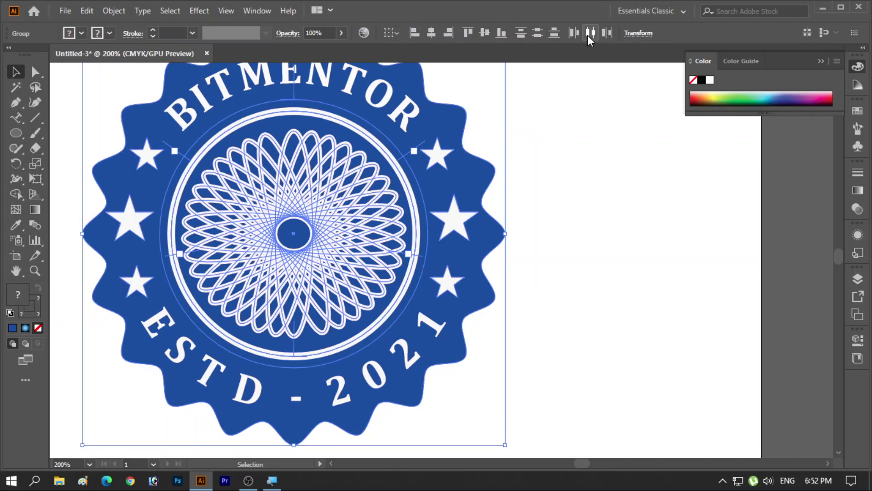
{"action": "left_click", "coordinate": [618, 263]}
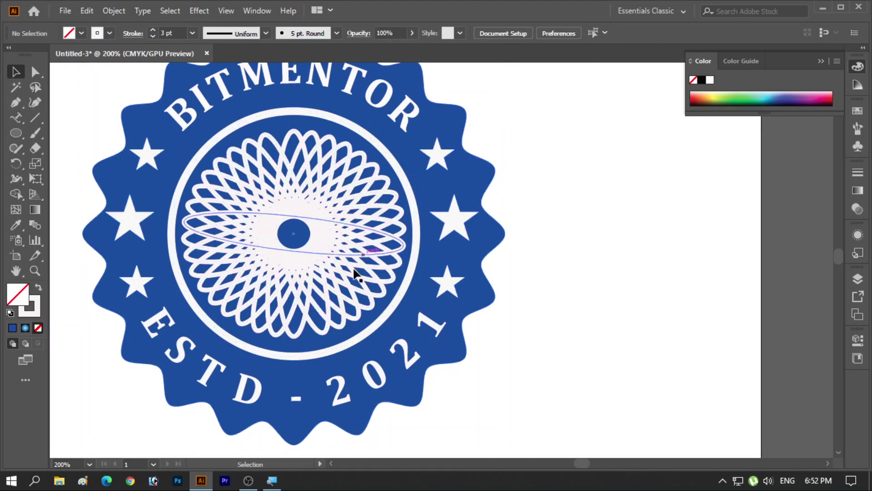
Enlarge the rosette slightly, nudge it down-right, and recentre it horizontally on the badge
{"action": "left_click", "coordinate": [342, 259]}
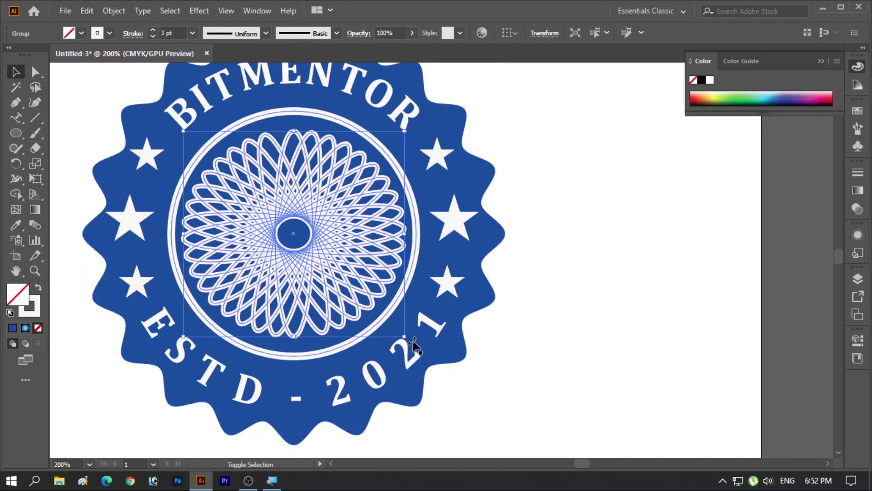
{"action": "mouse_move", "coordinate": [404, 337]}
{"action": "left_mouse_down"}
{"action": "mouse_move", "coordinate": [416, 347]}
{"action": "mouse_move", "coordinate": [408, 340]}
{"action": "left_mouse_up"}
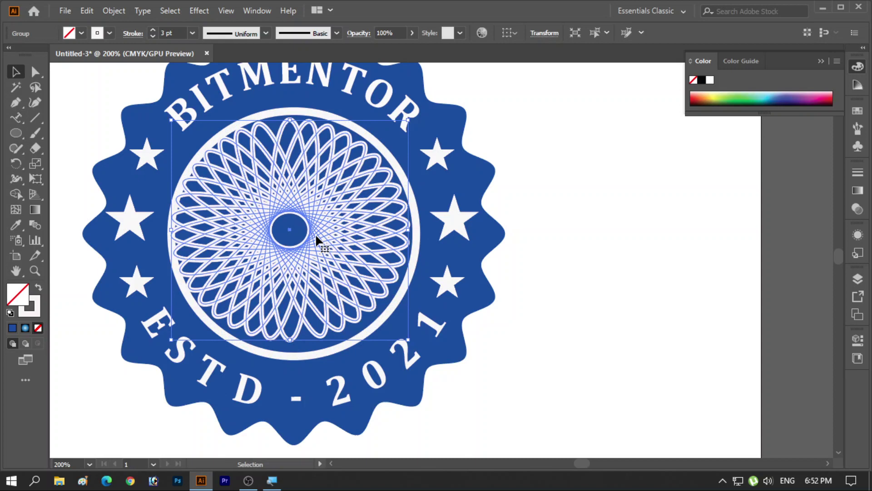
{"action": "left_click_drag", "start_coordinate": [318, 230], "coordinate": [324, 240]}
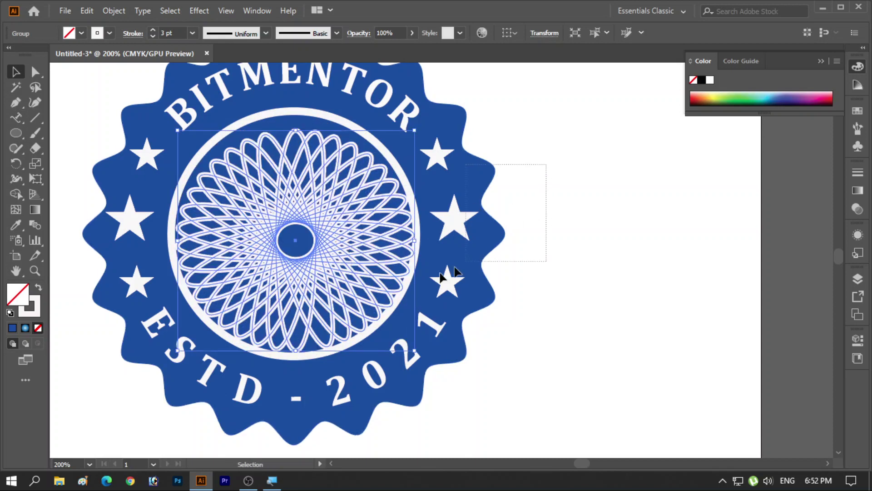
{"action": "left_click_drag", "start_coordinate": [546, 167], "coordinate": [441, 275]}
{"action": "left_click", "coordinate": [432, 33]}
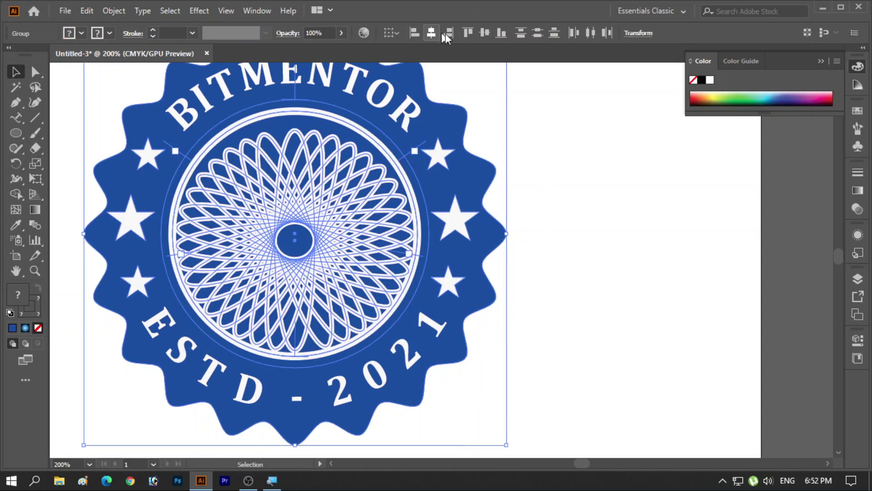
{"action": "left_click", "coordinate": [595, 271]}
Shift the rosette and badge up slightly and reselect the rosette group
{"action": "mouse_move", "coordinate": [360, 254]}
{"action": "left_mouse_down"}
{"action": "mouse_move", "coordinate": [361, 243]}
{"action": "mouse_move", "coordinate": [365, 253]}
{"action": "left_mouse_up"}
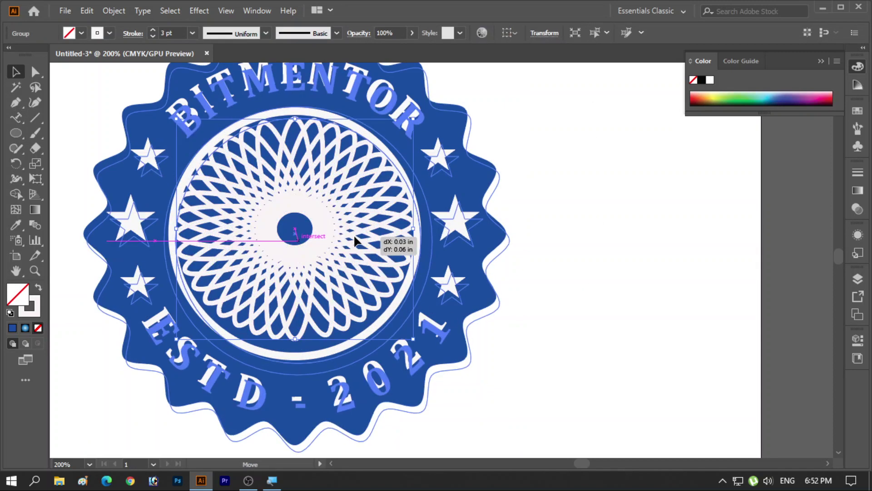
{"action": "left_click_drag", "start_coordinate": [461, 269], "coordinate": [457, 257]}
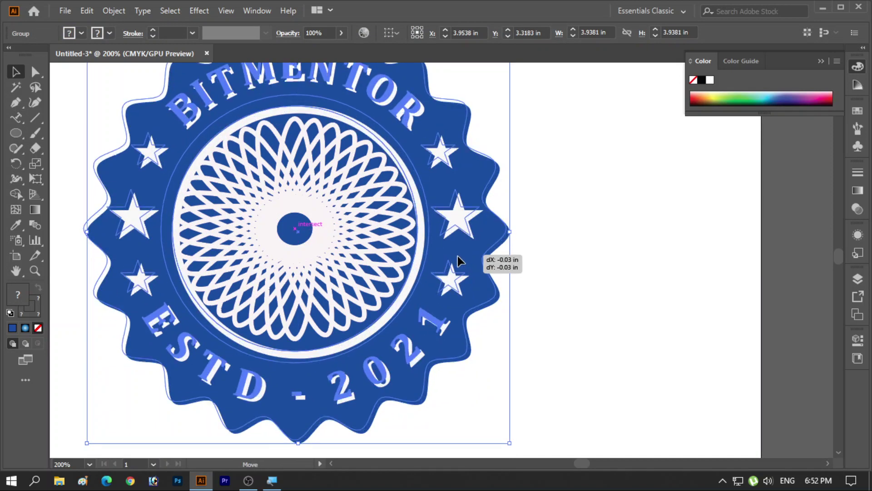
{"action": "left_click", "coordinate": [582, 272]}
{"action": "left_click", "coordinate": [354, 248]}
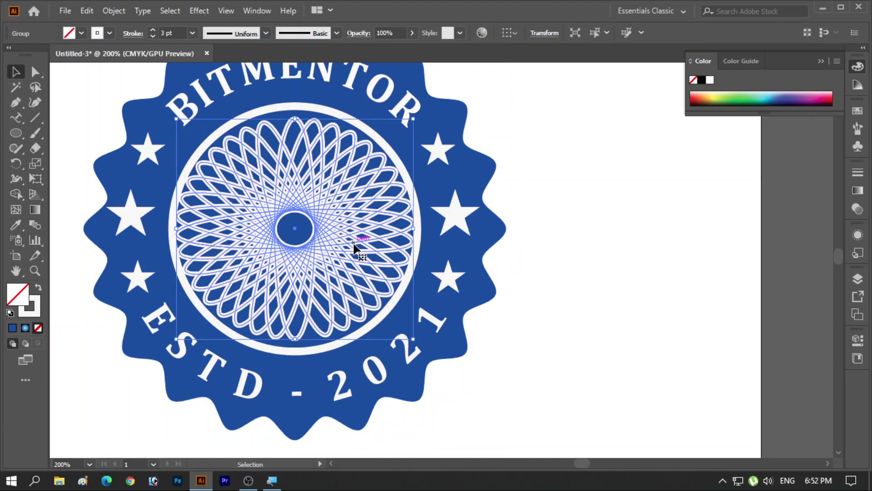
{"action": "left_click", "coordinate": [546, 274]}
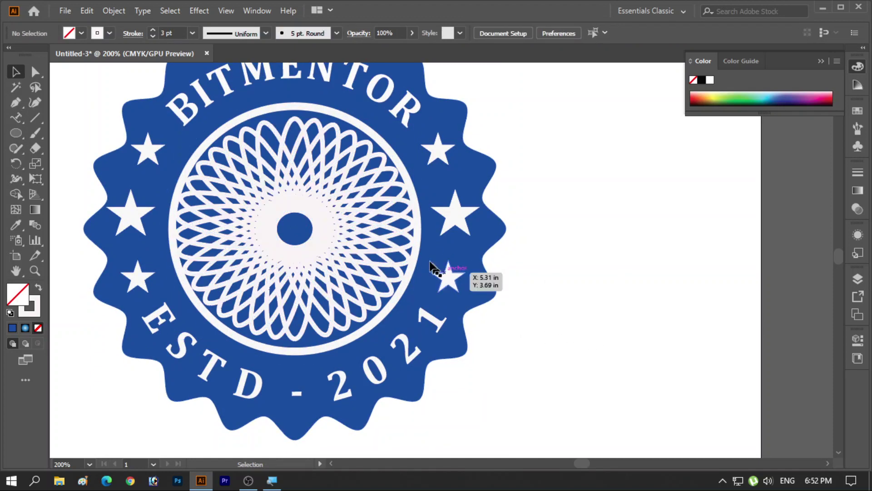
{"action": "left_click", "coordinate": [356, 229]}
Fine-tune the rosette's size and position so it sits centred inside the ring
{"action": "left_click_drag", "start_coordinate": [412, 119], "coordinate": [410, 124]}
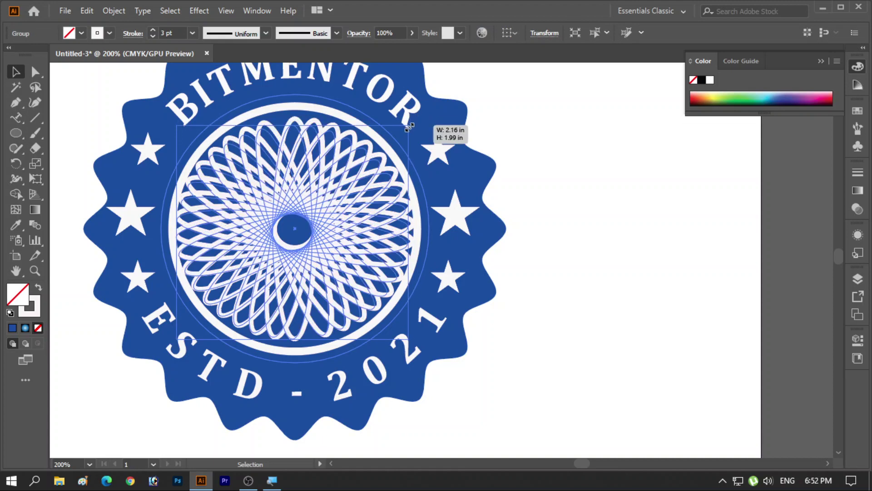
{"action": "left_click_drag", "start_coordinate": [359, 249], "coordinate": [362, 243]}
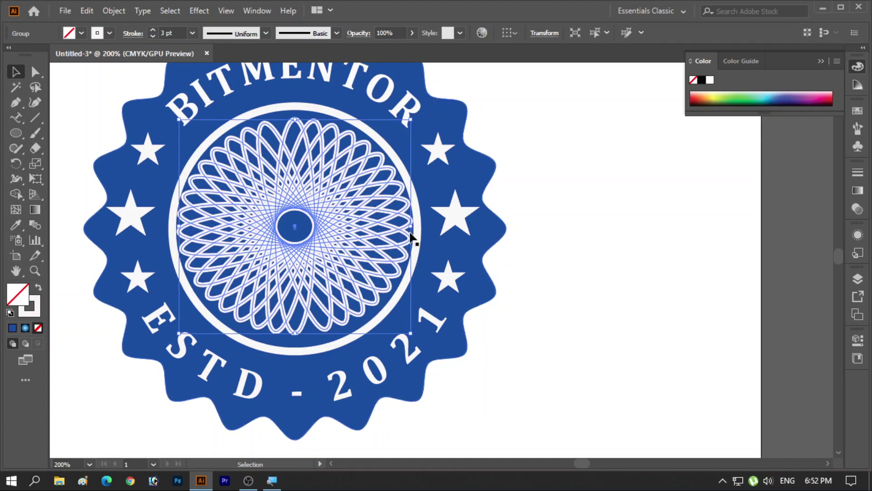
{"action": "left_click_drag", "start_coordinate": [410, 227], "coordinate": [368, 249]}
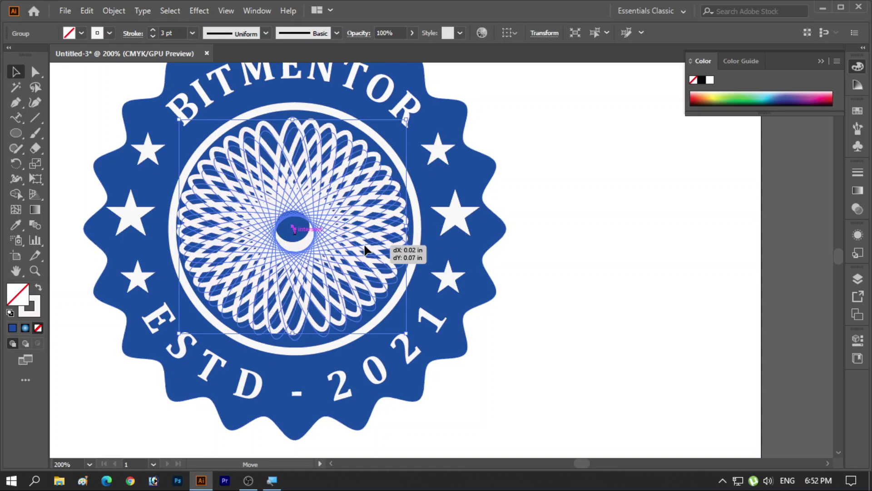
{"action": "left_click", "coordinate": [633, 214]}
{"action": "left_click_drag", "start_coordinate": [362, 268], "coordinate": [362, 264]}
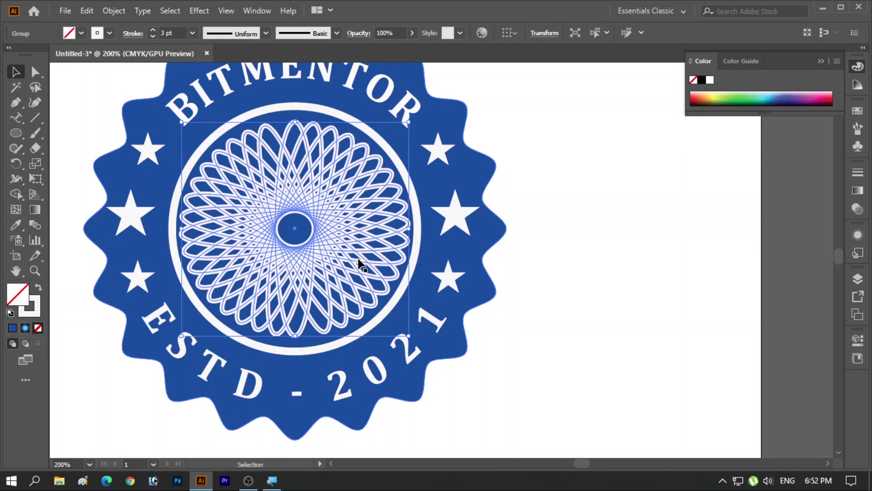
{"action": "left_click", "coordinate": [606, 354]}
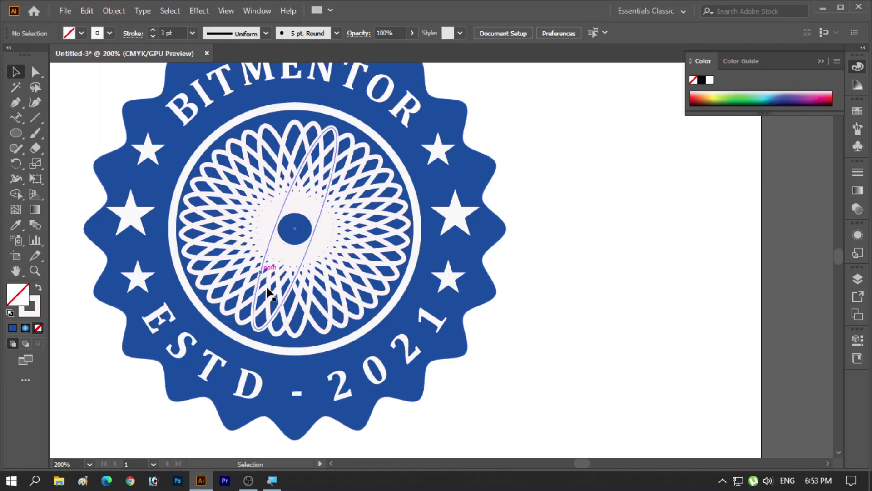
Draw a blue-filled circle over the rosette's centre, then deselect to check the solid middle
{"action": "left_click", "coordinate": [19, 133]}
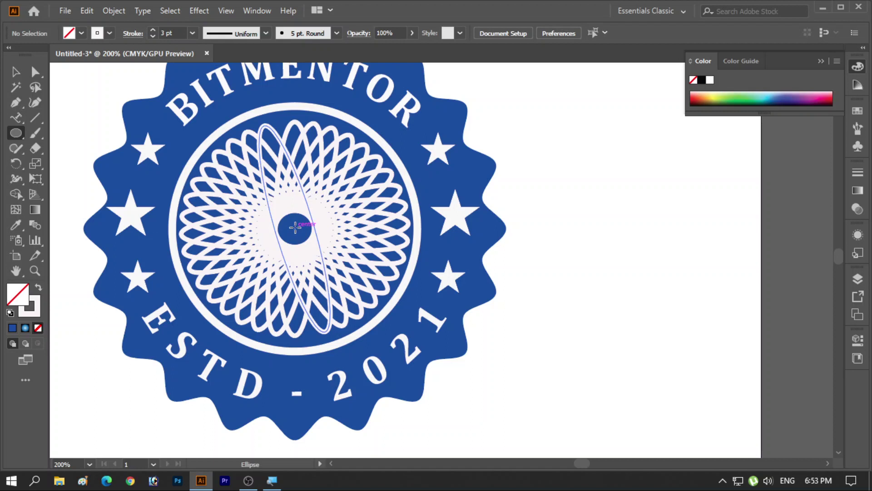
{"action": "left_click_drag", "start_coordinate": [295, 227], "coordinate": [372, 304]}
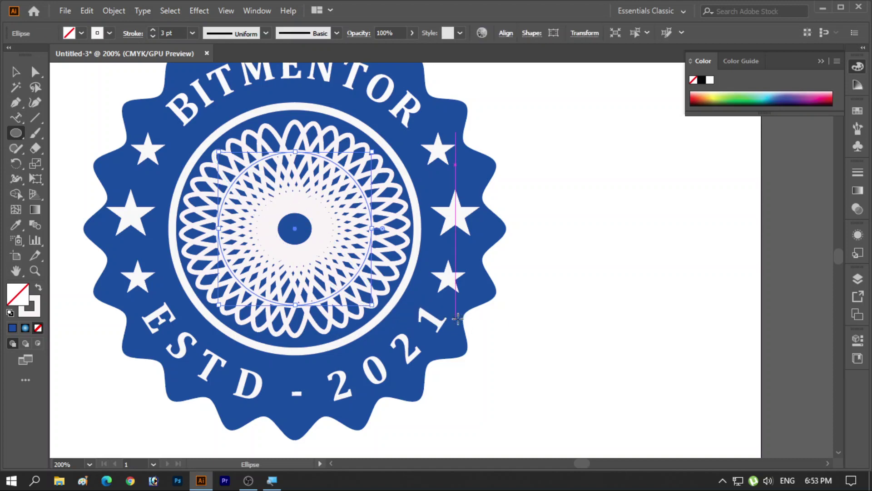
{"action": "left_click", "coordinate": [12, 328]}
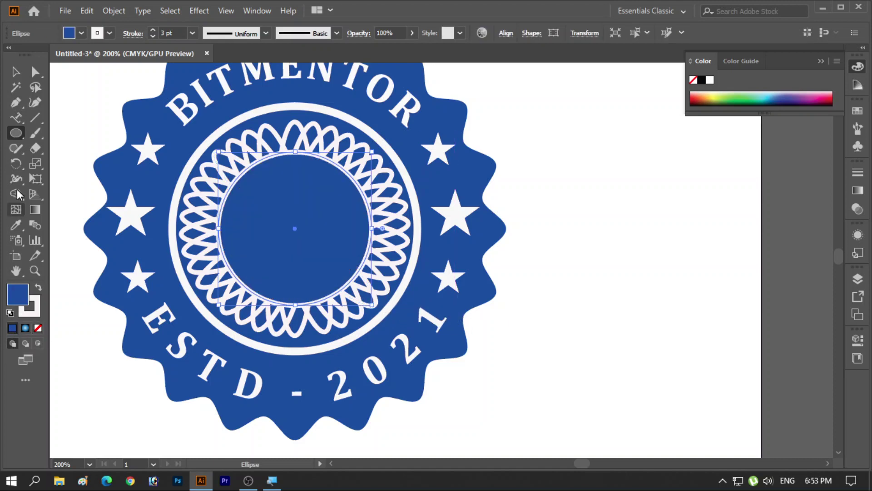
{"action": "left_click", "coordinate": [15, 71]}
{"action": "left_click", "coordinate": [78, 102]}
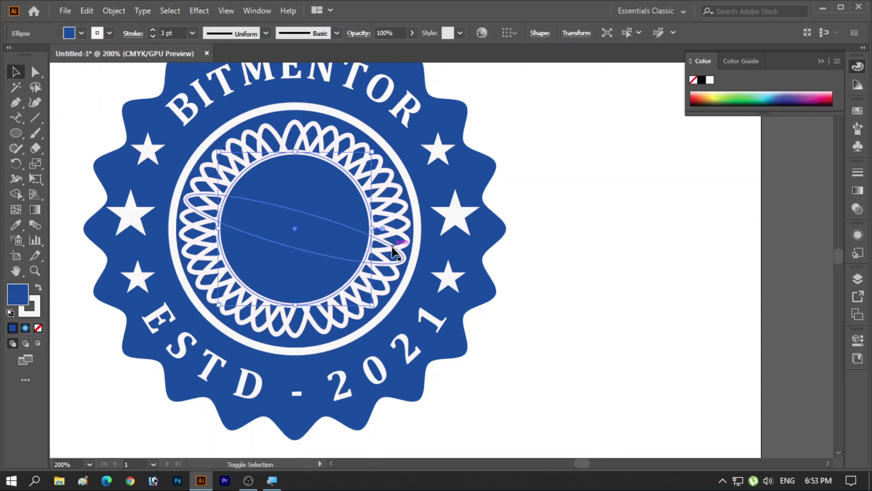
{"action": "left_click", "coordinate": [411, 243], "text": "shift"}
{"action": "left_click", "coordinate": [729, 266]}
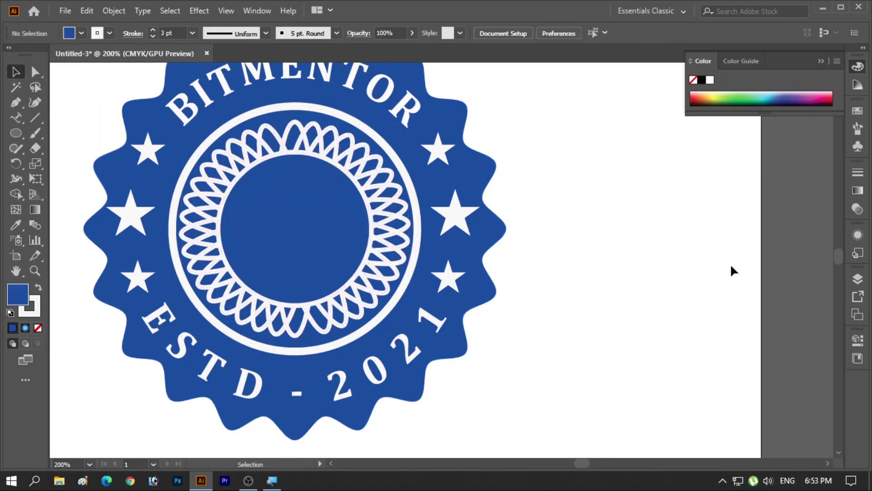
{"action": "key", "text": "ctrl+a"}
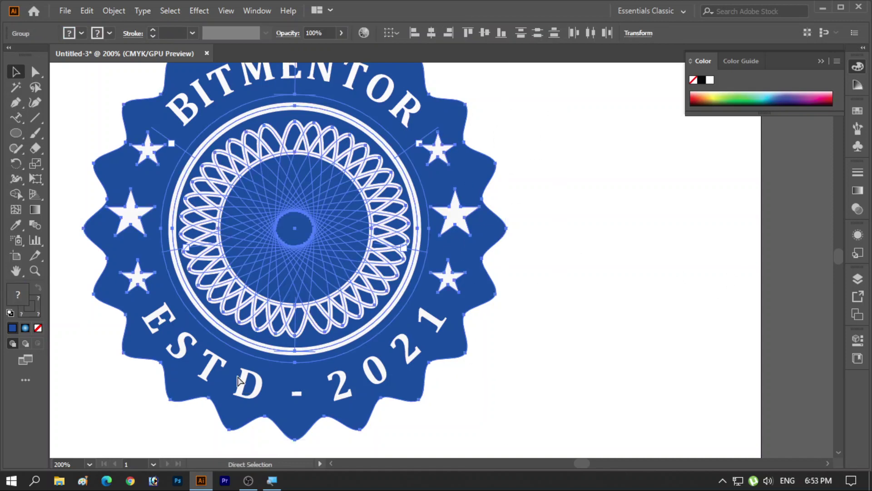
{"action": "key", "text": "ctrl+y"}
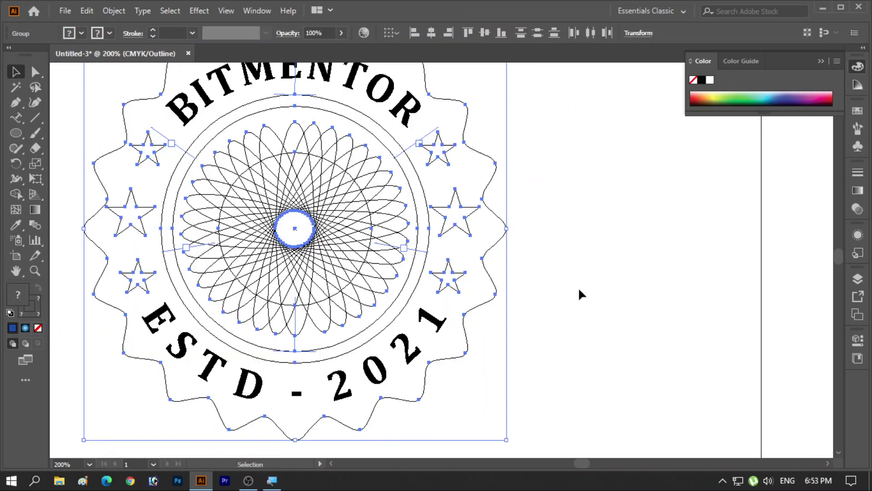
{"action": "scroll", "coordinate": [579, 290], "scroll_direction": "up", "scroll_amount": 2}
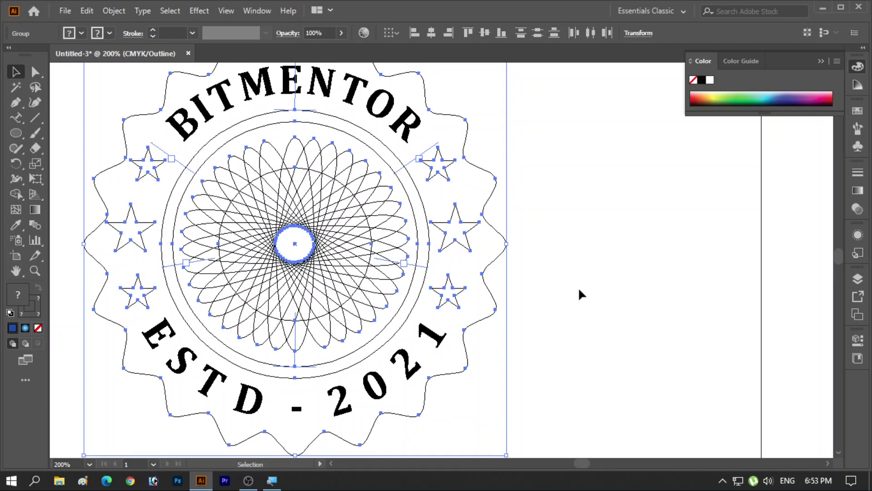
{"action": "key", "text": "ctrl+y"}
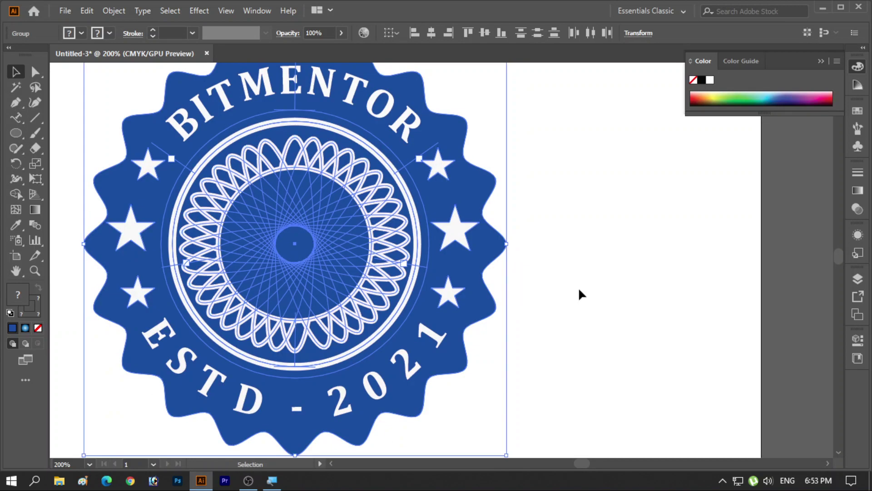
{"action": "left_click", "coordinate": [579, 290]}
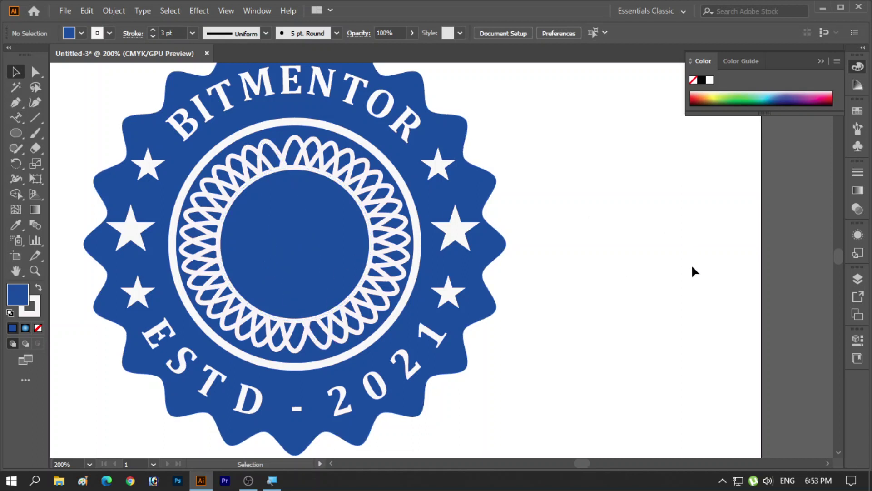
Add point text 'BITM' inside the centre circle and select its letters
{"action": "left_click", "coordinate": [17, 118]}
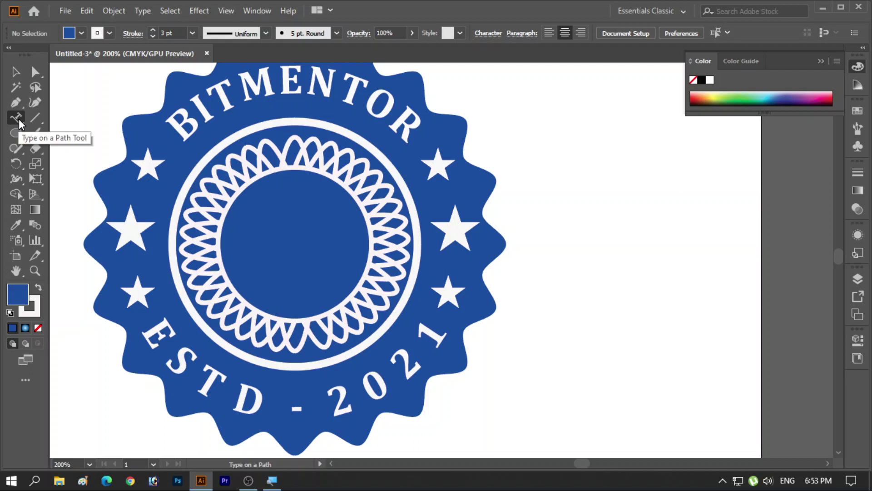
{"action": "left_click_drag", "start_coordinate": [18, 118], "coordinate": [54, 117]}
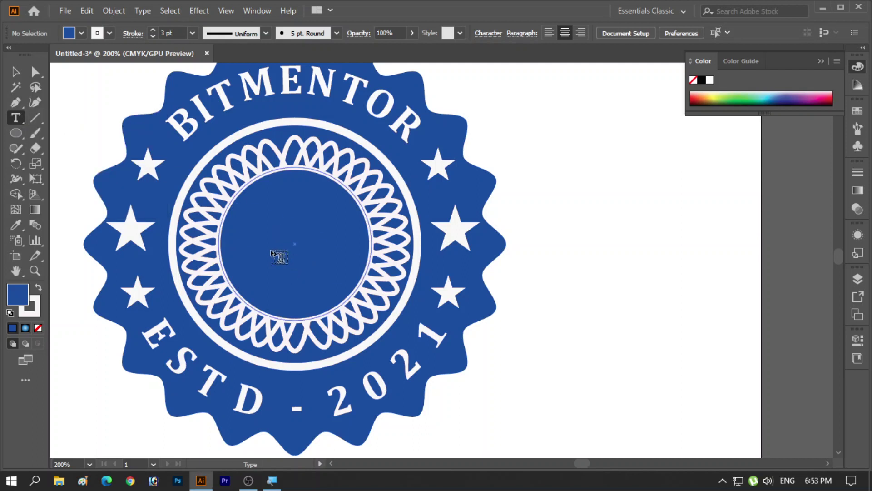
{"action": "left_click", "coordinate": [265, 238]}
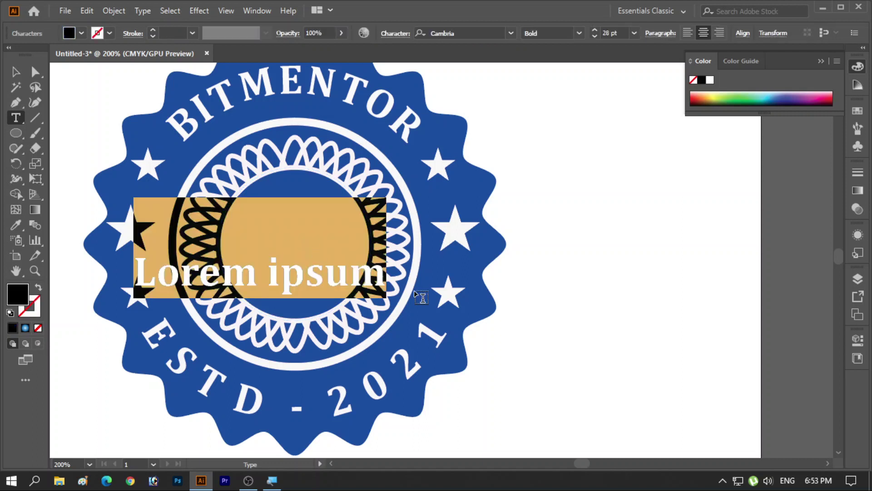
{"action": "type", "text": "BIT"}
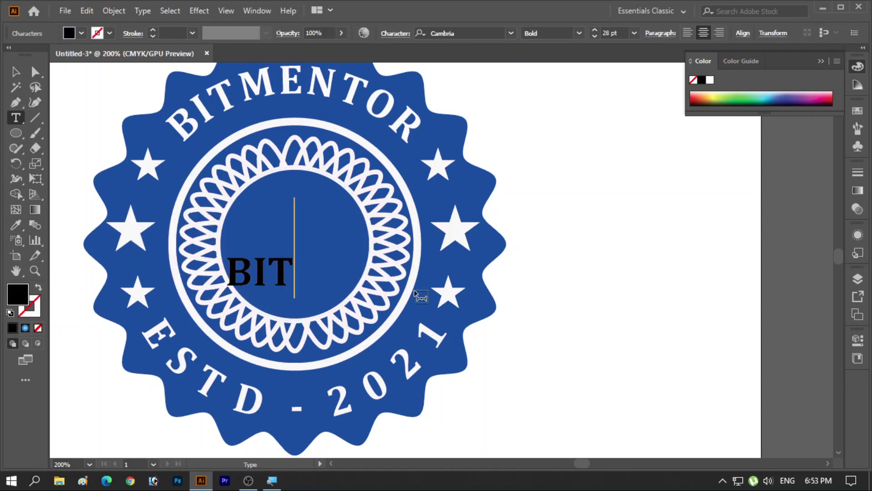
{"action": "type", "text": "M"}
{"action": "key", "text": "shift+Left"}
{"action": "key", "text": "shift+Left"}
{"action": "key", "text": "shift+Left"}
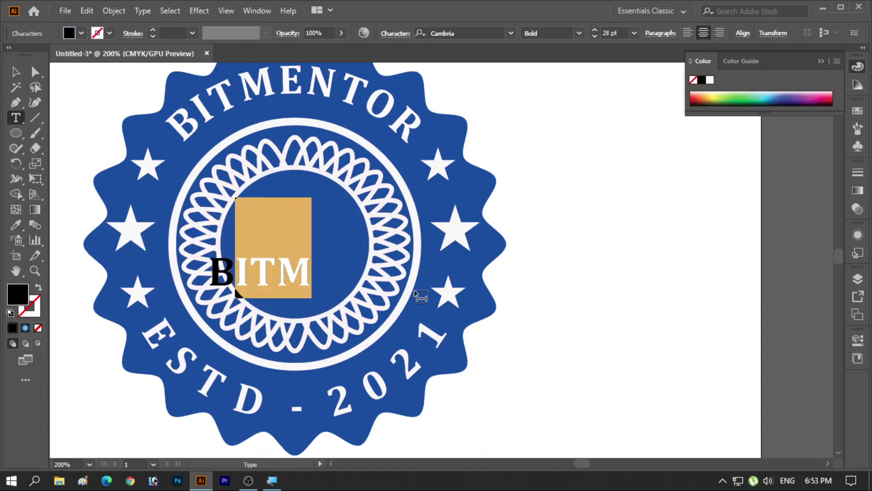
{"action": "key", "text": "shift+Left"}
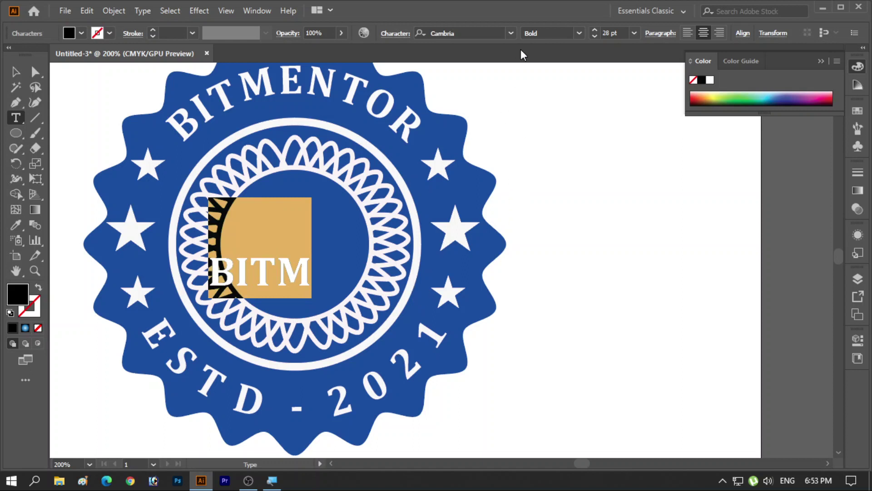
Make BITM 36 pt with a near-white fill and move it toward the circle's centre
{"action": "left_click", "coordinate": [634, 33]}
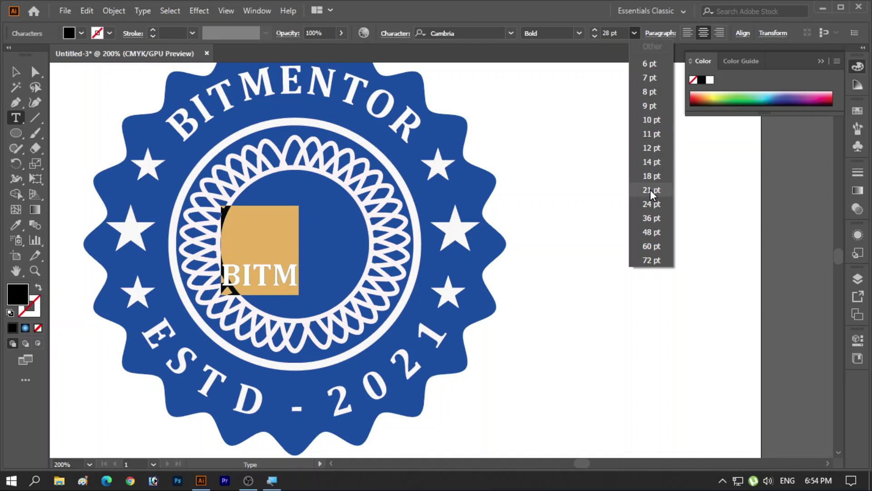
{"action": "left_click", "coordinate": [653, 218]}
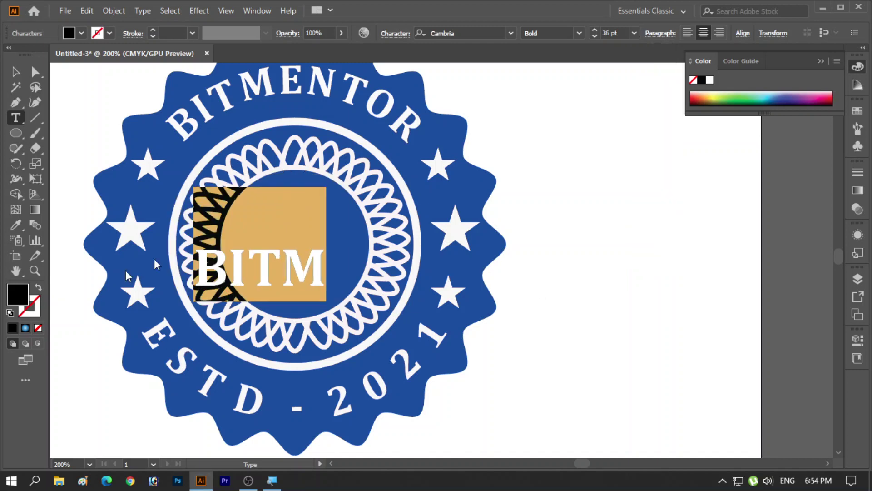
{"action": "double_click", "coordinate": [18, 294]}
{"action": "left_click", "coordinate": [354, 85]}
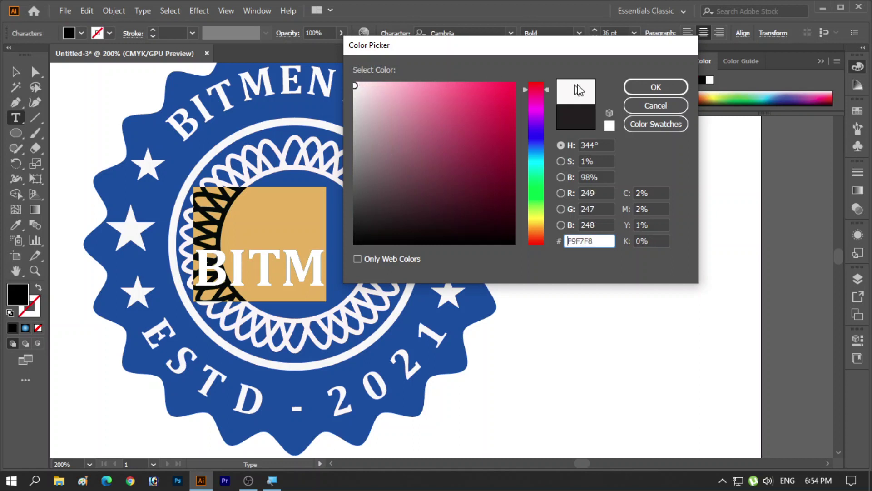
{"action": "left_click", "coordinate": [641, 87]}
{"action": "key", "text": "ctrl+shift+a"}
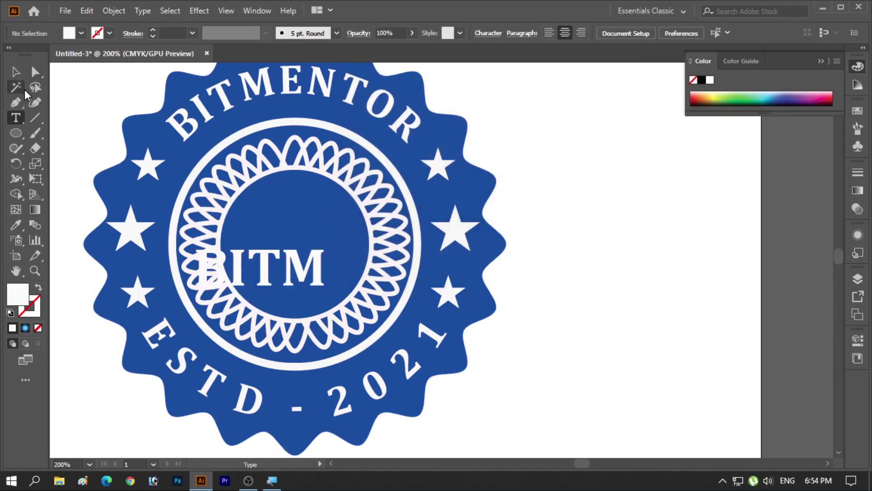
{"action": "left_click", "coordinate": [16, 71]}
{"action": "left_click_drag", "start_coordinate": [311, 268], "coordinate": [347, 245]}
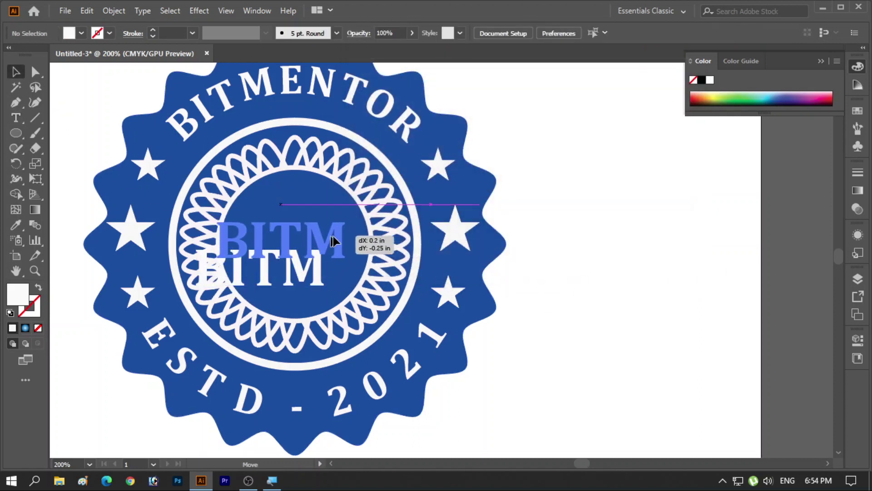
Align BITM to the centre of the badge's blue disc, then zoom out
{"action": "left_click", "coordinate": [647, 241]}
{"action": "left_click_drag", "start_coordinate": [542, 146], "coordinate": [195, 332]}
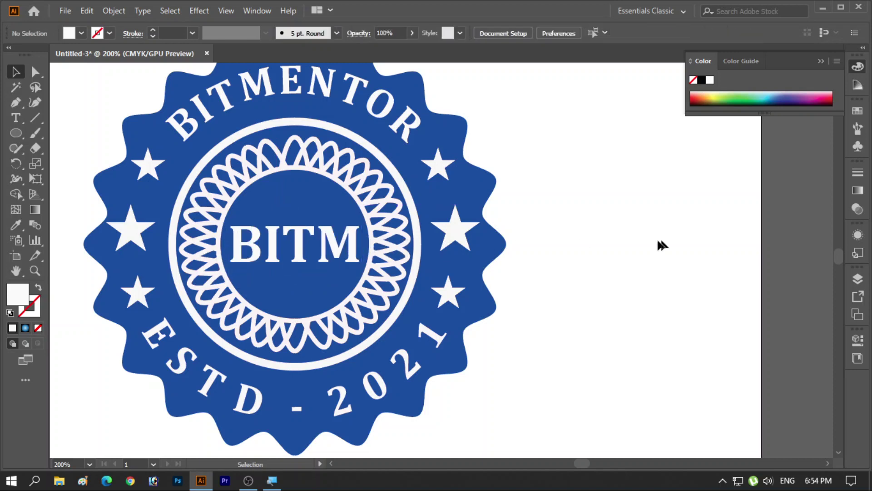
{"action": "left_click", "coordinate": [431, 32]}
{"action": "left_click", "coordinate": [618, 313]}
{"action": "scroll", "coordinate": [661, 308], "scroll_direction": "down", "scroll_amount": 1, "text": "alt"}
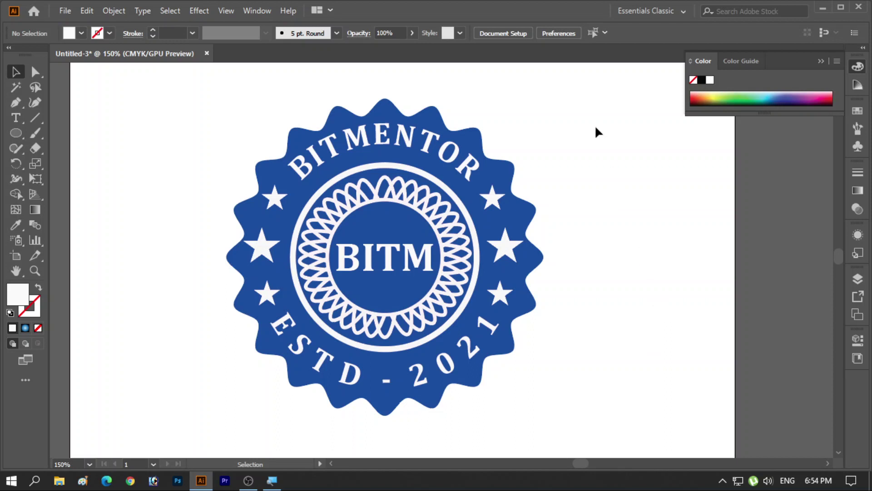
Group the whole badge, including the rosette and BITM, into one object with Ctrl+G
{"action": "left_click_drag", "start_coordinate": [559, 100], "coordinate": [241, 416]}
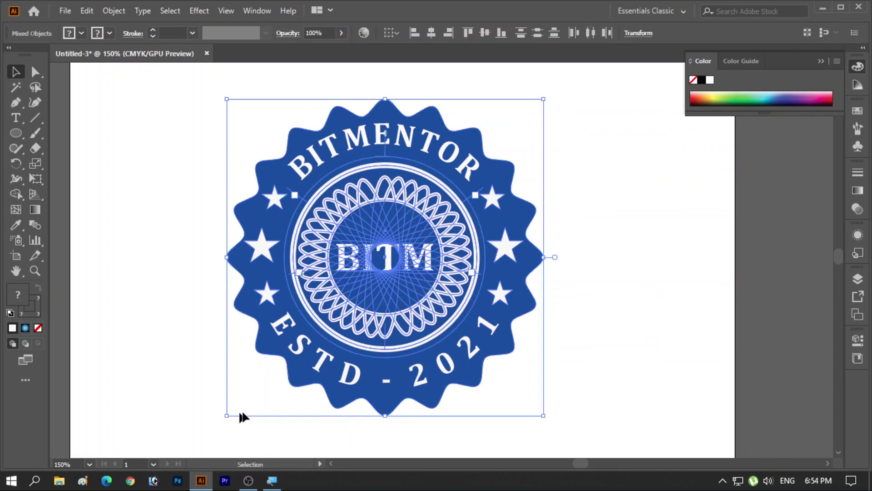
{"action": "key", "text": "a"}
{"action": "key", "text": "ctrl+g"}
{"action": "key", "text": "v"}
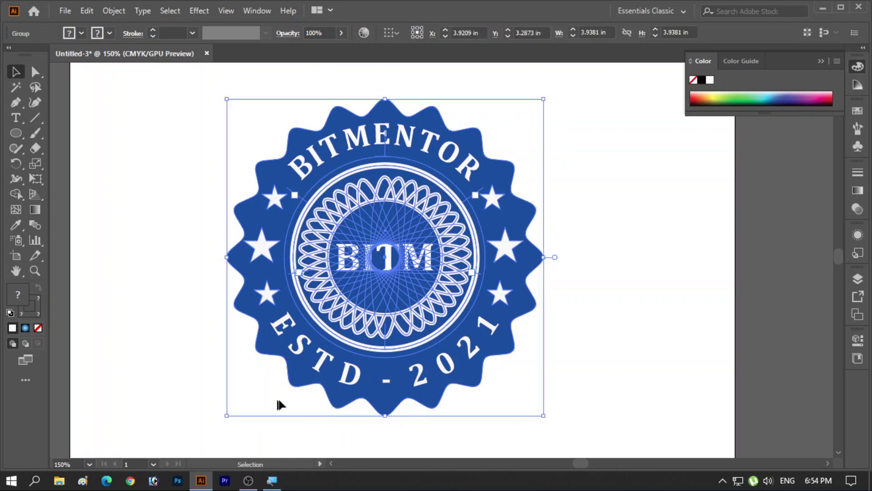
{"action": "left_click", "coordinate": [646, 240]}
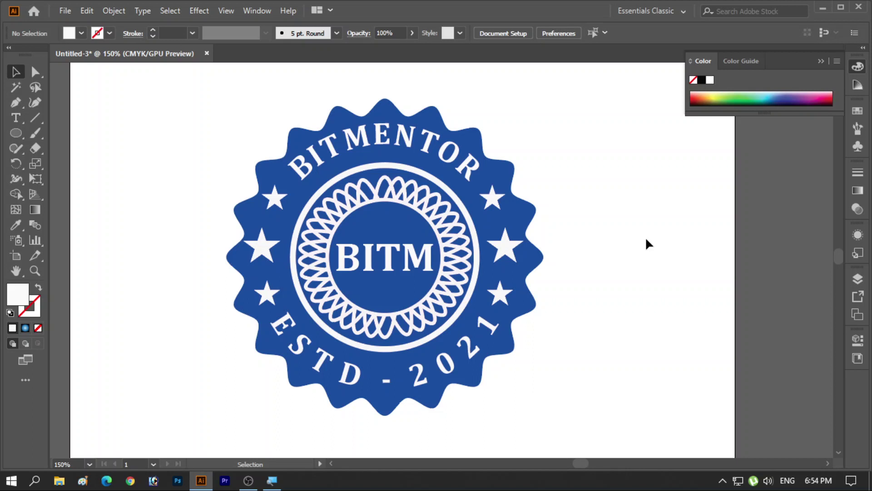
{"action": "scroll", "coordinate": [645, 241], "scroll_direction": "down", "scroll_amount": 1, "text": "alt"}
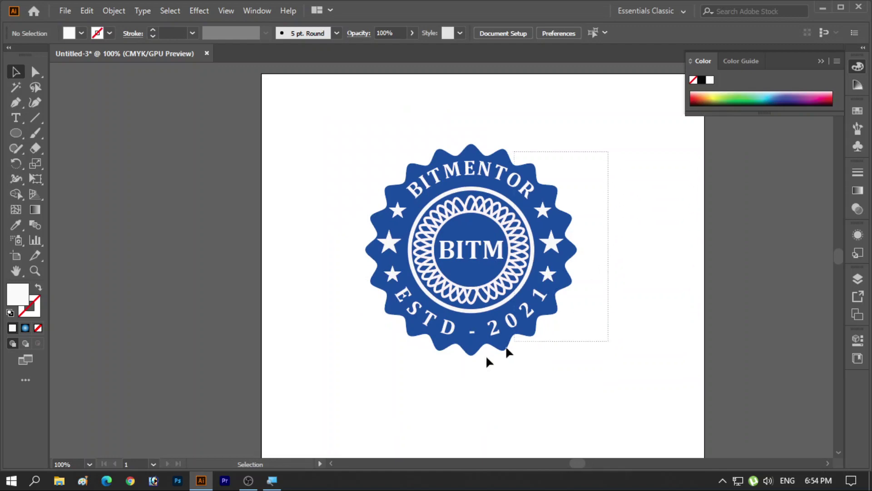
Place a full-size copy of the badge to the left of the artboard
{"action": "left_click_drag", "start_coordinate": [610, 153], "coordinate": [385, 379]}
{"action": "left_click", "coordinate": [672, 277]}
{"action": "left_click_drag", "start_coordinate": [439, 262], "coordinate": [159, 246], "text": "alt"}
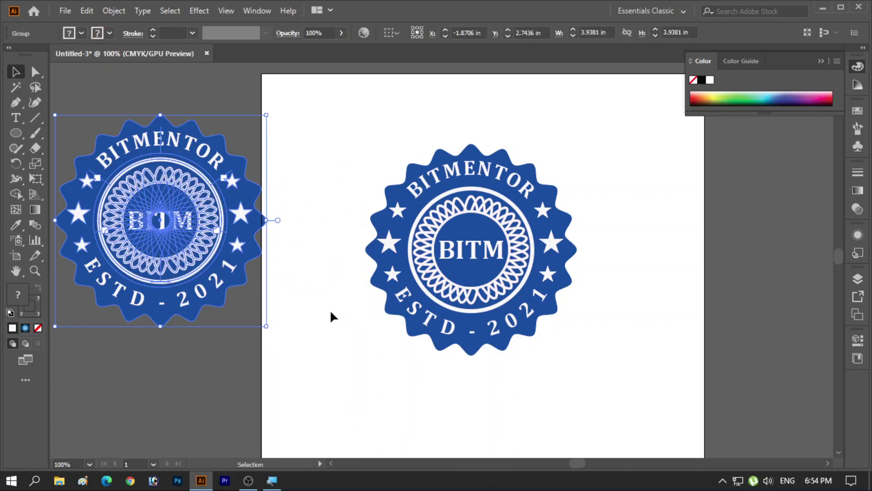
{"action": "left_click", "coordinate": [348, 321]}
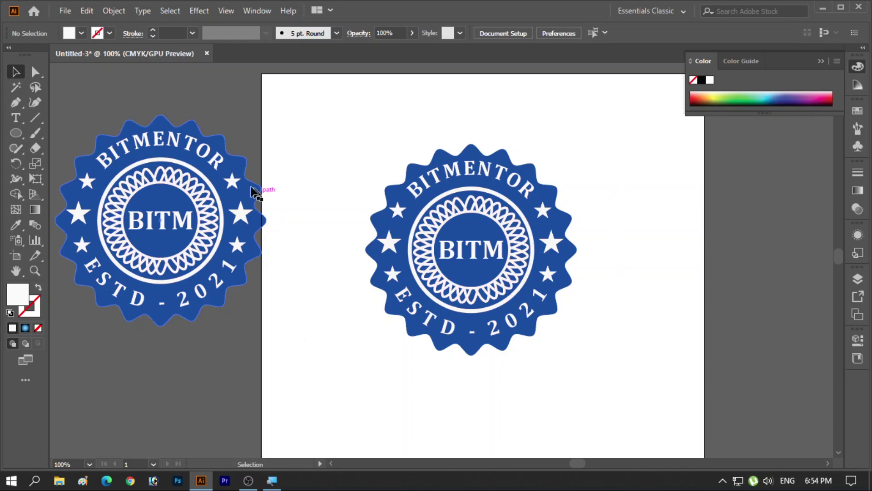
Scale the original badge on the artboard down to a small logo
{"action": "left_click", "coordinate": [445, 219]}
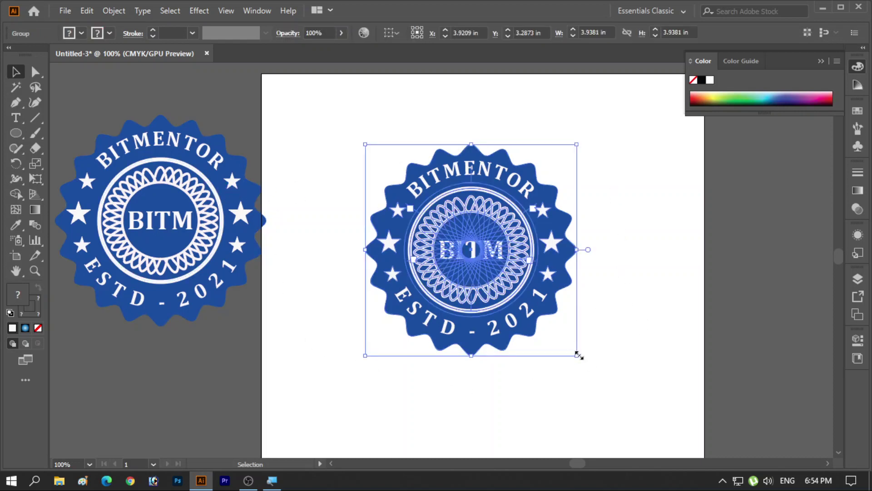
{"action": "mouse_move", "coordinate": [577, 355]}
{"action": "left_mouse_down"}
{"action": "mouse_move", "coordinate": [520, 287]}
{"action": "mouse_move", "coordinate": [402, 181]}
{"action": "left_mouse_up"}
{"action": "left_click", "coordinate": [373, 285]}
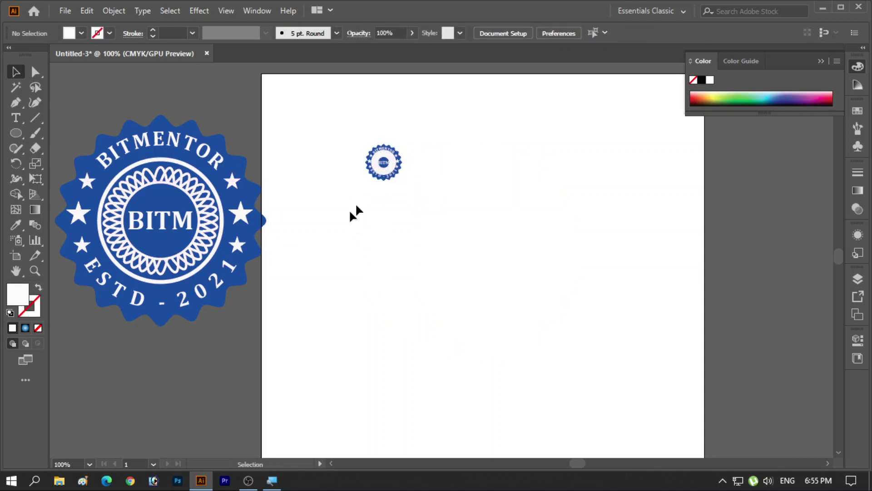
{"action": "key", "text": "alt"}
{"action": "scroll", "coordinate": [395, 166], "scroll_direction": "up", "scroll_amount": 3, "text": "alt"}
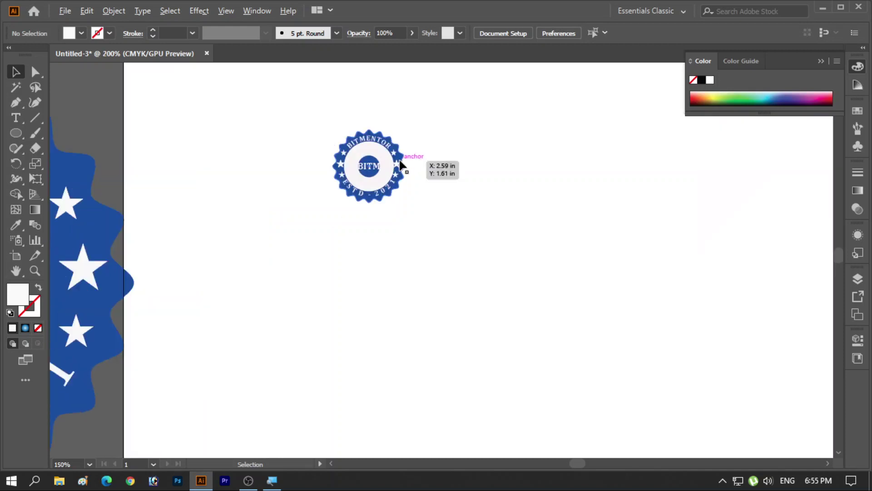
{"action": "scroll", "coordinate": [370, 175], "scroll_direction": "up", "scroll_amount": 1, "text": "alt"}
{"action": "scroll", "coordinate": [336, 194], "scroll_direction": "up", "scroll_amount": 2, "text": "alt"}
{"action": "scroll", "coordinate": [334, 193], "scroll_direction": "up", "scroll_amount": 1, "text": "alt"}
{"action": "scroll", "coordinate": [334, 193], "scroll_direction": "up", "scroll_amount": 1, "text": "alt"}
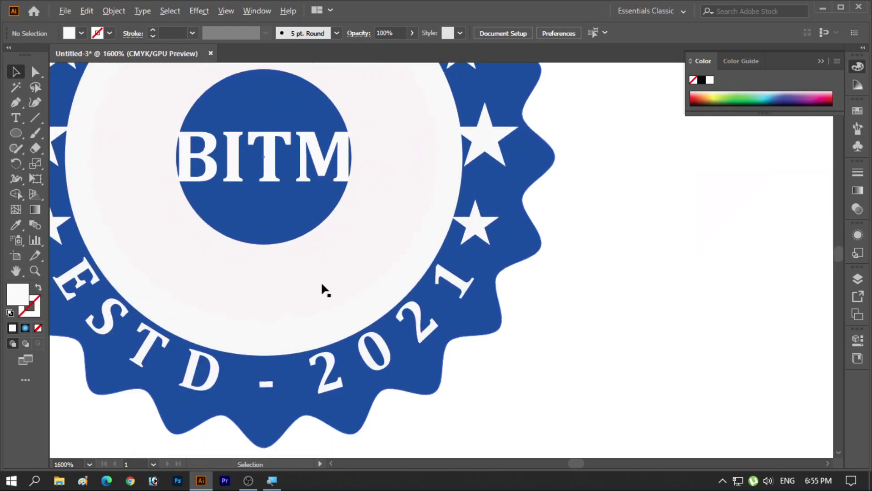
{"action": "scroll", "coordinate": [292, 274], "scroll_direction": "down", "scroll_amount": 1, "text": "alt"}
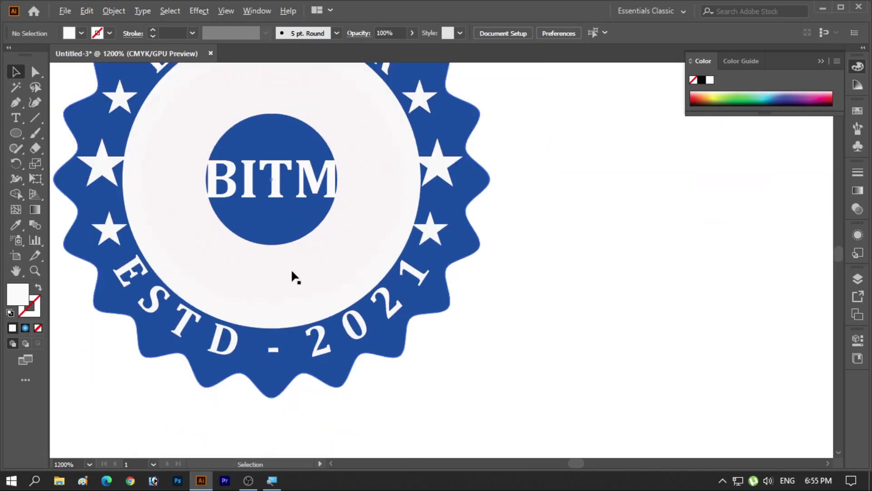
{"action": "scroll", "coordinate": [292, 273], "scroll_direction": "down", "scroll_amount": 2, "text": "alt"}
{"action": "scroll", "coordinate": [239, 220], "scroll_direction": "down", "scroll_amount": 3, "text": "alt"}
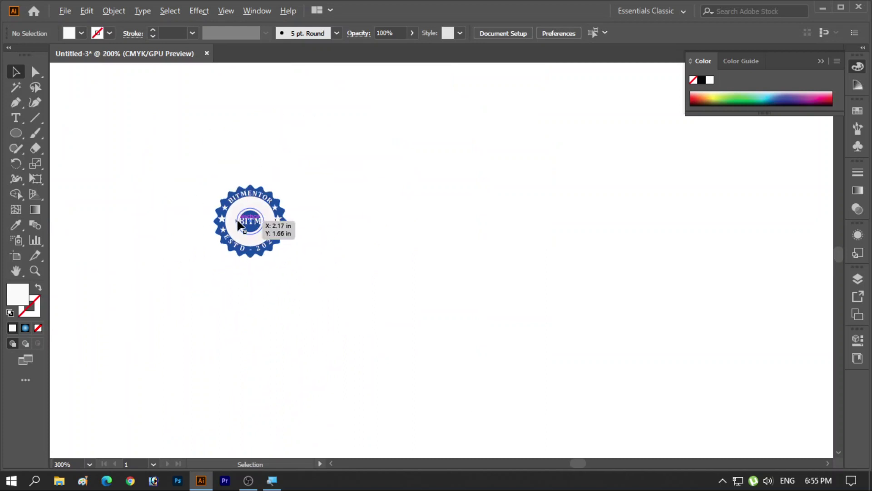
{"action": "mouse_move", "coordinate": [174, 301]}
{"action": "left_mouse_down"}
{"action": "mouse_move", "coordinate": [502, 318]}
{"action": "mouse_move", "coordinate": [467, 263]}
{"action": "left_mouse_up"}
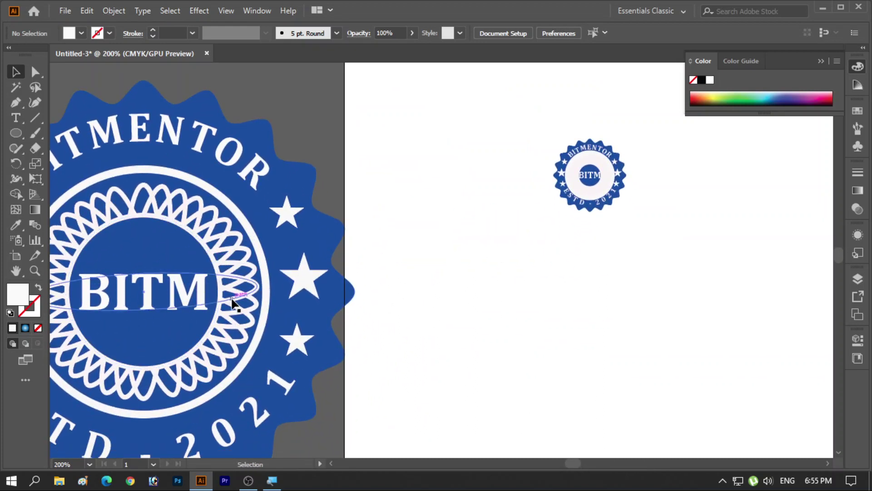
{"action": "scroll", "coordinate": [596, 183], "scroll_direction": "up", "scroll_amount": 1, "text": "alt"}
{"action": "scroll", "coordinate": [595, 183], "scroll_direction": "up", "scroll_amount": 2, "text": "alt"}
{"action": "scroll", "coordinate": [596, 183], "scroll_direction": "up", "scroll_amount": 1, "text": "alt"}
{"action": "scroll", "coordinate": [595, 183], "scroll_direction": "down", "scroll_amount": 1, "text": "alt"}
{"action": "scroll", "coordinate": [595, 182], "scroll_direction": "down", "scroll_amount": 3, "text": "alt"}
{"action": "scroll", "coordinate": [595, 183], "scroll_direction": "down", "scroll_amount": 1, "text": "alt"}
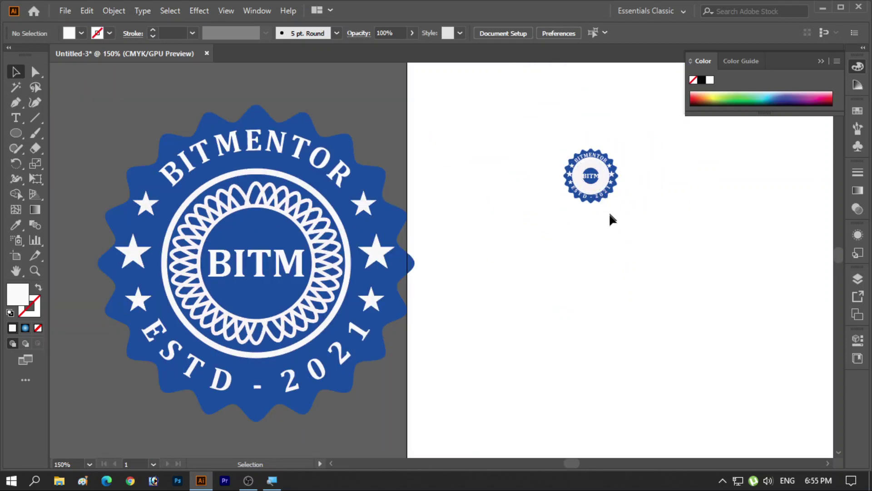
{"action": "left_click_drag", "start_coordinate": [660, 295], "coordinate": [504, 242]}
Proportionally enlarge the small badge to about 7 inches and move it onto the artboard
{"action": "left_click", "coordinate": [432, 132]}
{"action": "key", "text": "shift"}
{"action": "left_click_drag", "start_coordinate": [461, 152], "coordinate": [733, 389]}
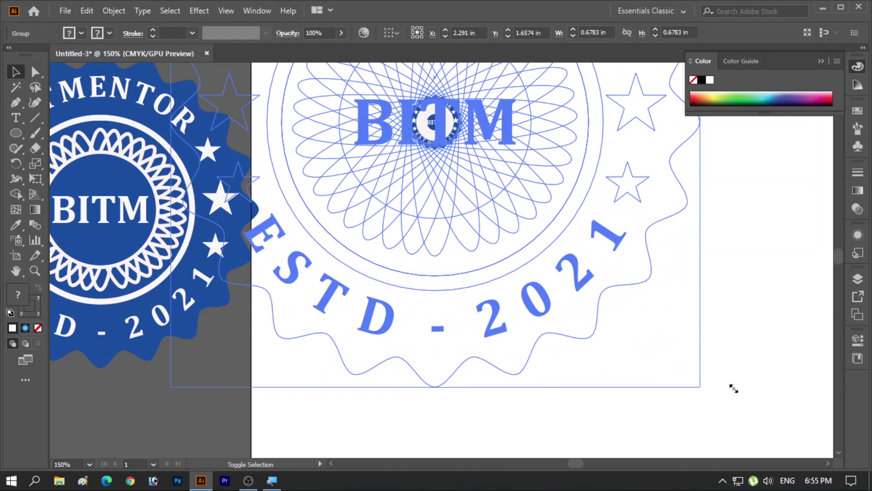
{"action": "left_click_drag", "start_coordinate": [734, 388], "coordinate": [746, 401]}
{"action": "key", "text": "ctrl+minus"}
{"action": "key", "text": "ctrl+minus"}
{"action": "key", "text": "ctrl+minus"}
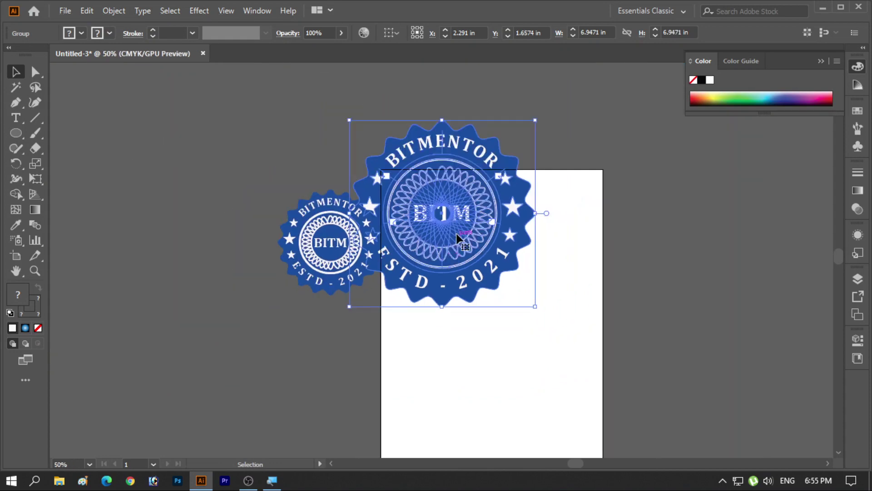
{"action": "left_click_drag", "start_coordinate": [458, 240], "coordinate": [534, 281]}
{"action": "left_click", "coordinate": [449, 371]}
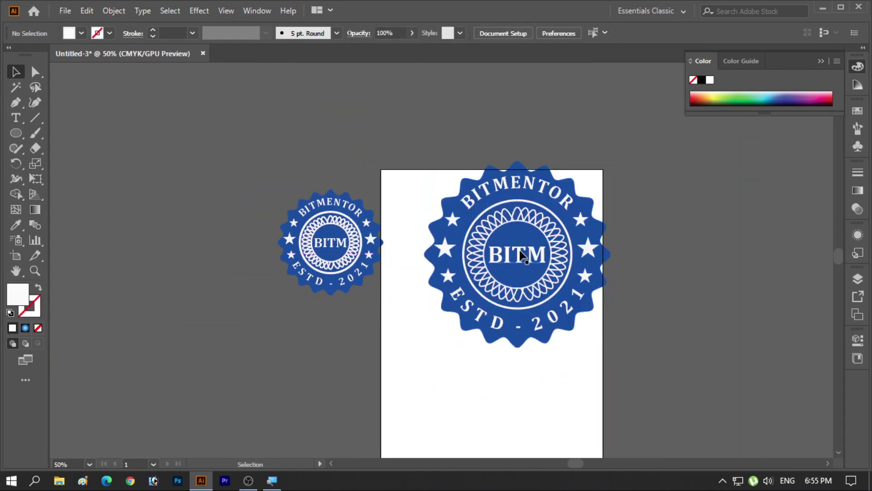
{"action": "left_click_drag", "start_coordinate": [521, 232], "coordinate": [496, 264]}
{"action": "left_click", "coordinate": [551, 176]}
Scale the badge up further to about 10 inches wide
{"action": "left_click", "coordinate": [577, 243]}
{"action": "left_click_drag", "start_coordinate": [585, 195], "coordinate": [628, 150]}
{"action": "left_click_drag", "start_coordinate": [518, 303], "coordinate": [564, 259]}
{"action": "left_click", "coordinate": [402, 407]}
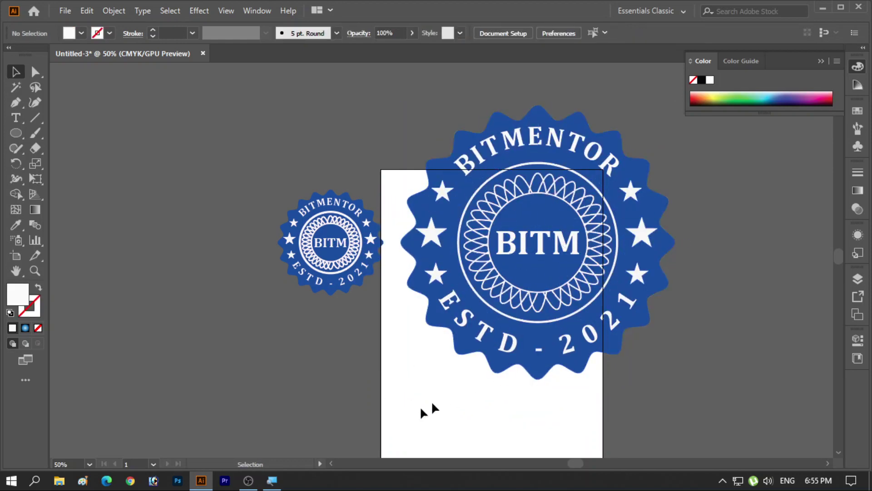
Delete the oversized badge, move the remaining one onto the artboard, and select it
{"action": "left_click", "coordinate": [459, 257]}
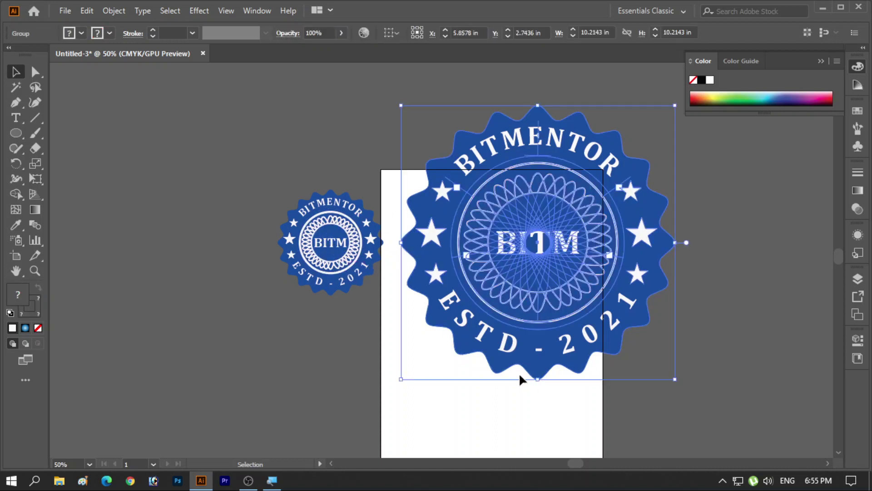
{"action": "key", "text": "Delete"}
{"action": "mouse_move", "coordinate": [344, 258]}
{"action": "left_mouse_down"}
{"action": "mouse_move", "coordinate": [461, 289]}
{"action": "mouse_move", "coordinate": [510, 328]}
{"action": "left_mouse_up"}
{"action": "key", "text": "ctrl+equal"}
{"action": "key", "text": "ctrl+equal"}
{"action": "left_click", "coordinate": [515, 336]}
{"action": "left_click_drag", "start_coordinate": [586, 343], "coordinate": [475, 341]}
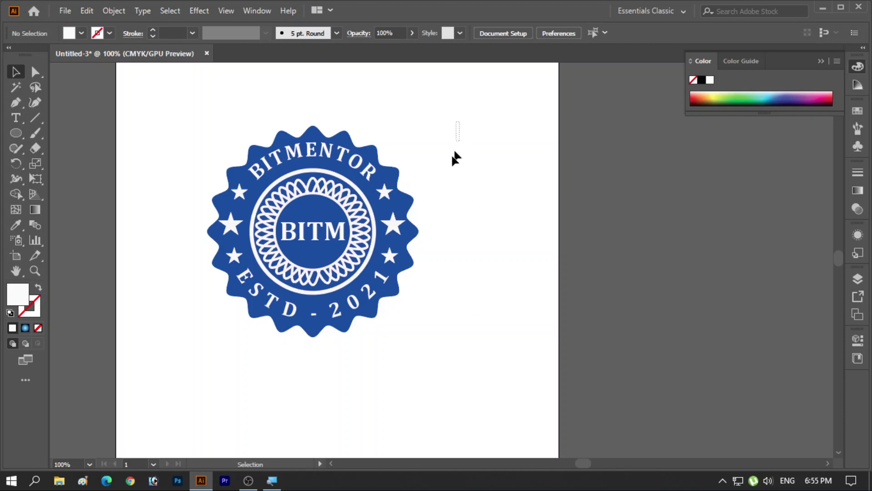
{"action": "left_click_drag", "start_coordinate": [456, 134], "coordinate": [377, 315]}
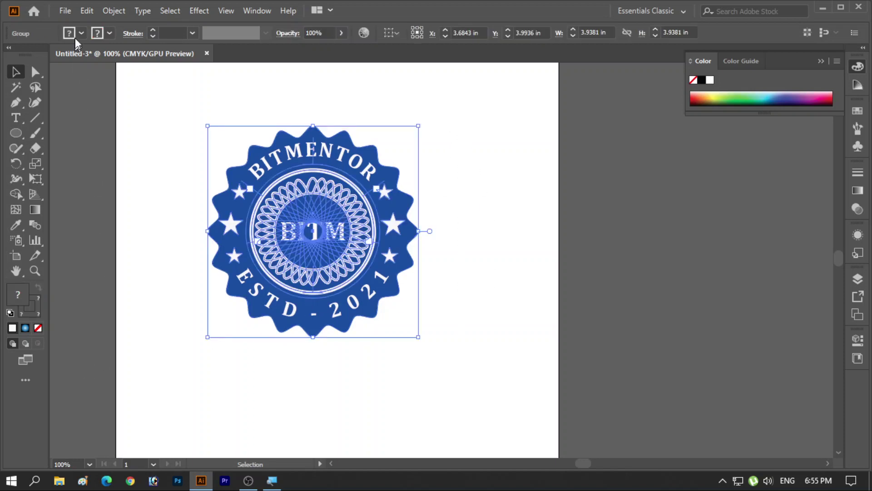
Apply Object > Expand to the badge, keeping Object, Fill and Stroke checked
{"action": "left_click", "coordinate": [113, 7]}
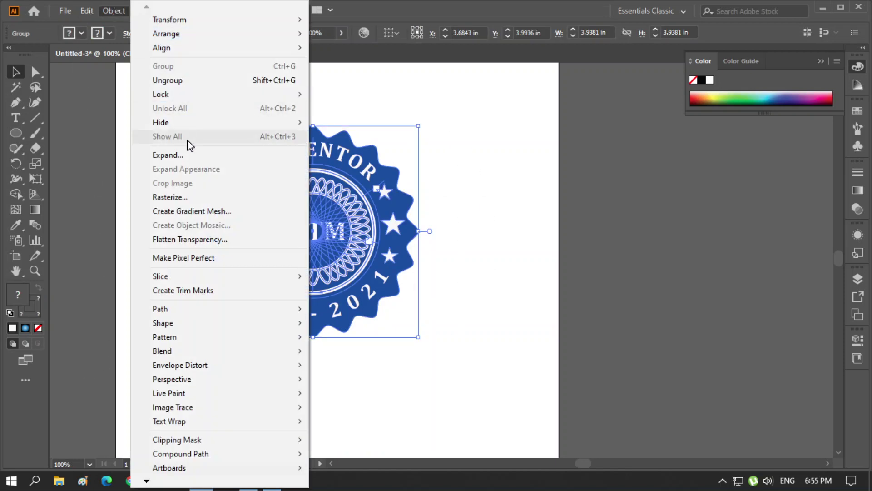
{"action": "left_click", "coordinate": [190, 159]}
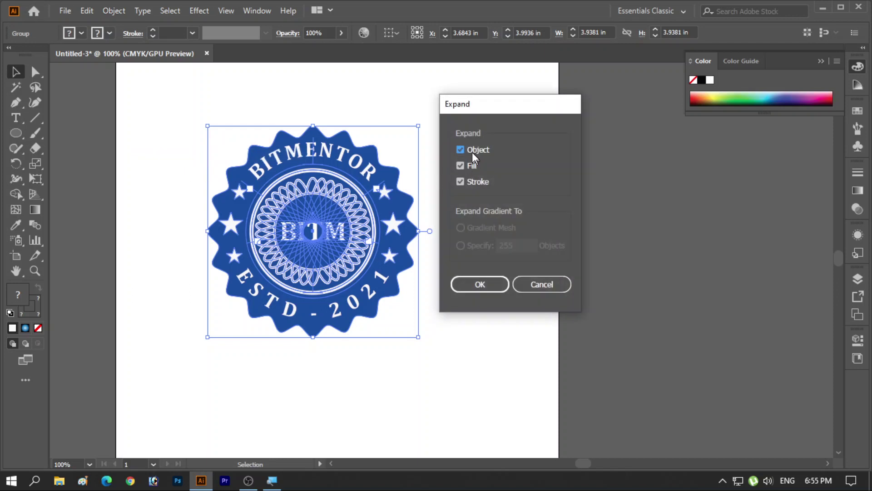
{"action": "left_click", "coordinate": [476, 286]}
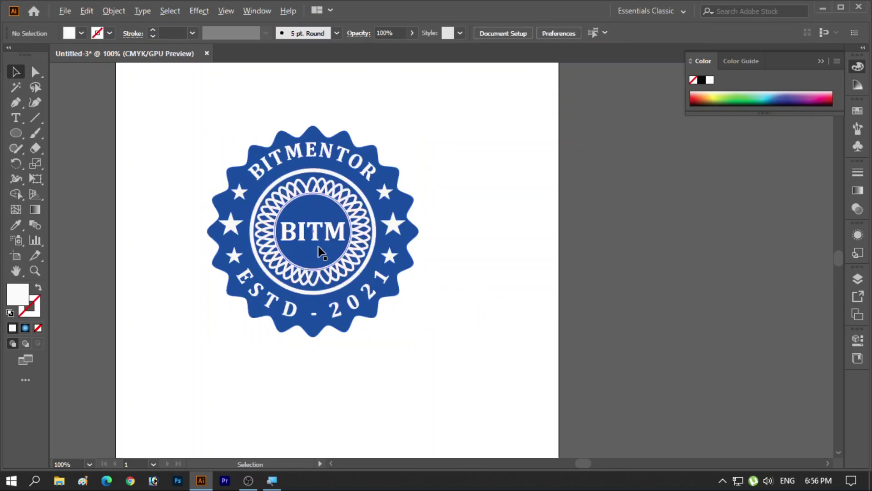
Duplicate the badge and shrink the copy to a tiny size, zooming to check it
{"action": "left_click_drag", "start_coordinate": [319, 244], "coordinate": [554, 248]}
{"action": "left_click_drag", "start_coordinate": [443, 341], "coordinate": [530, 252]}
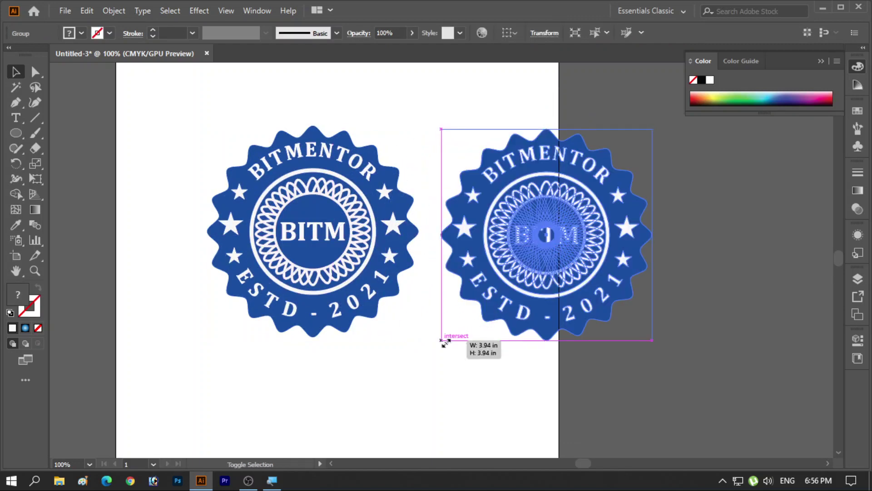
{"action": "left_click", "coordinate": [452, 367]}
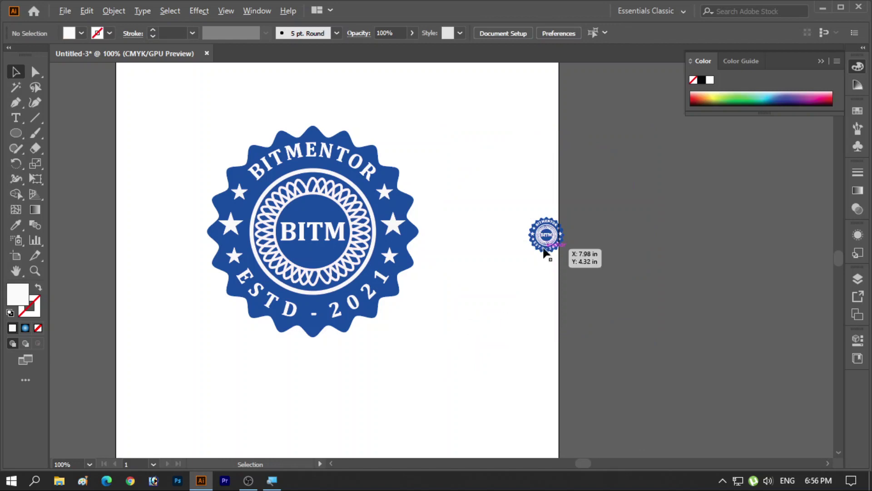
{"action": "scroll", "coordinate": [545, 241], "scroll_direction": "up", "scroll_amount": 4}
{"action": "scroll", "coordinate": [545, 241], "scroll_direction": "up", "scroll_amount": 2}
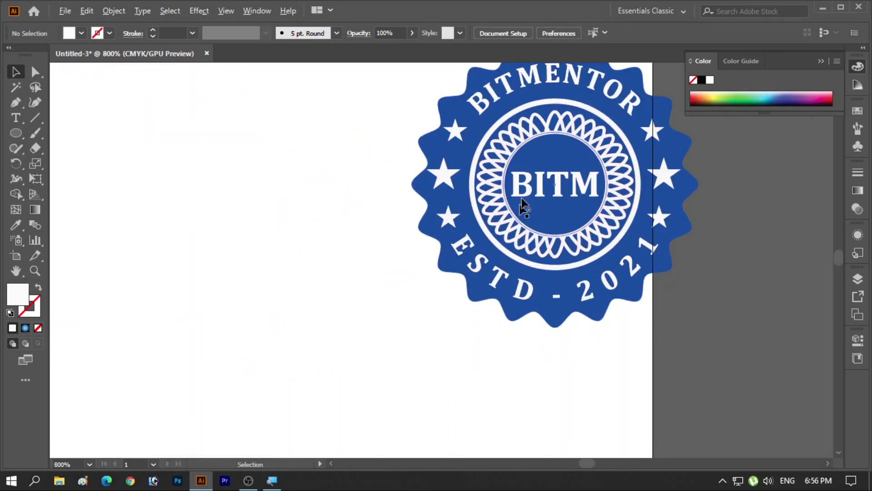
{"action": "scroll", "coordinate": [522, 204], "scroll_direction": "down", "scroll_amount": 1}
{"action": "scroll", "coordinate": [563, 216], "scroll_direction": "down", "scroll_amount": 2}
{"action": "scroll", "coordinate": [563, 219], "scroll_direction": "down", "scroll_amount": 1}
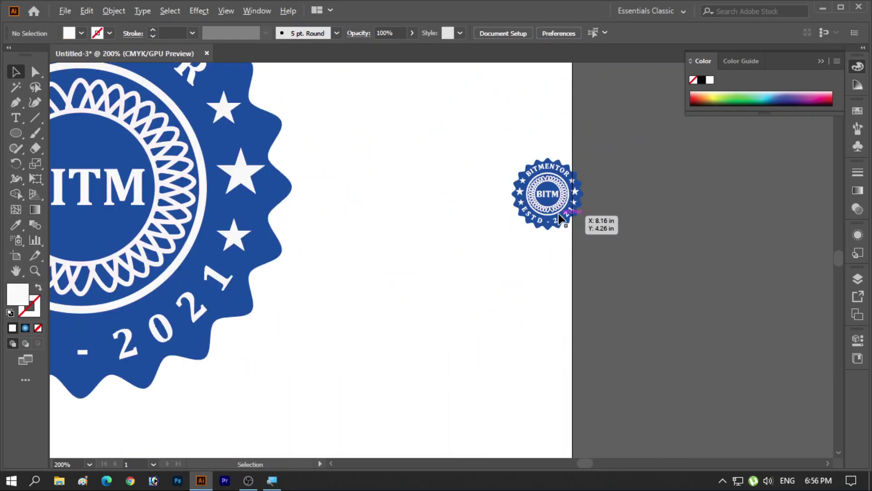
{"action": "scroll", "coordinate": [571, 217], "scroll_direction": "down", "scroll_amount": 1}
{"action": "scroll", "coordinate": [561, 214], "scroll_direction": "down", "scroll_amount": 1}
{"action": "scroll", "coordinate": [415, 227], "scroll_direction": "down", "scroll_amount": 1}
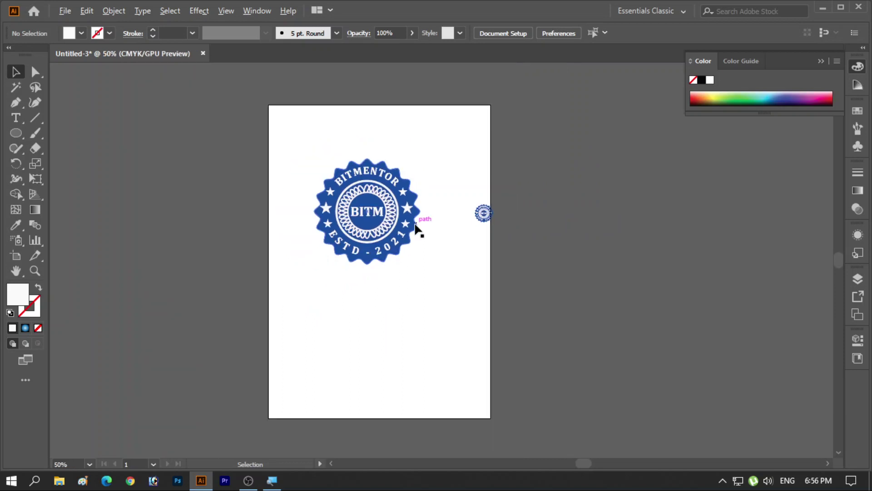
Move the original badge off the artboard and enlarge the tiny copy to about 11 inches
{"action": "left_click_drag", "start_coordinate": [372, 214], "coordinate": [191, 208]}
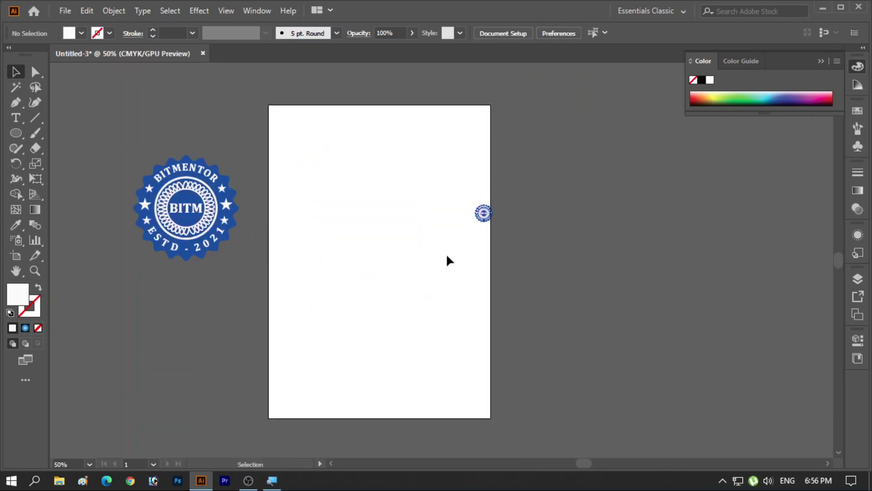
{"action": "left_click", "coordinate": [485, 216]}
{"action": "left_click_drag", "start_coordinate": [476, 223], "coordinate": [338, 394]}
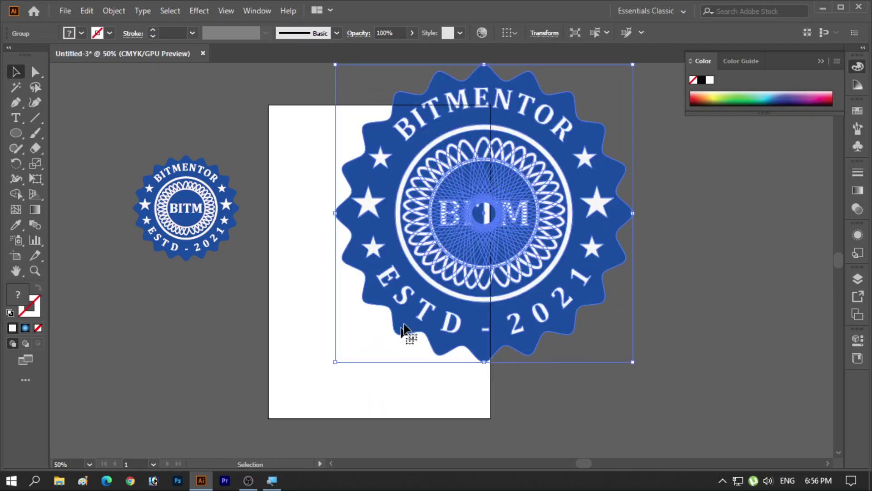
{"action": "left_click_drag", "start_coordinate": [477, 221], "coordinate": [396, 237]}
{"action": "left_click", "coordinate": [295, 388]}
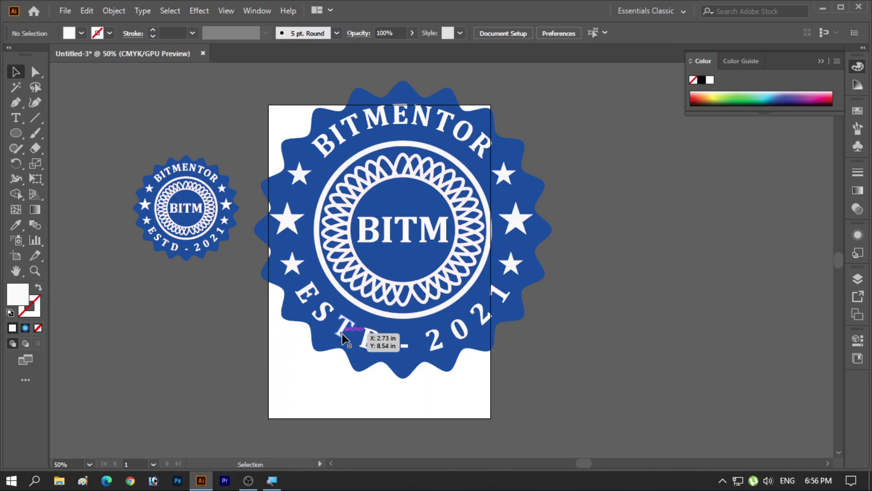
{"action": "left_click_drag", "start_coordinate": [423, 267], "coordinate": [421, 287]}
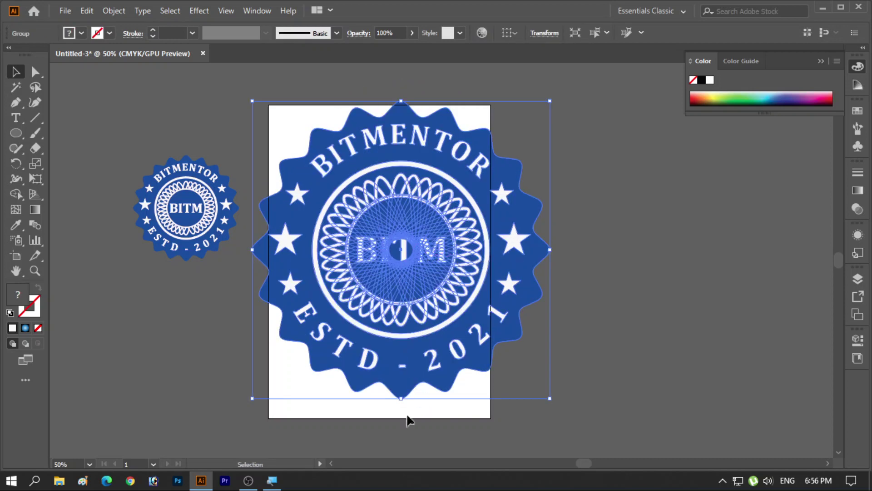
{"action": "left_click", "coordinate": [406, 419]}
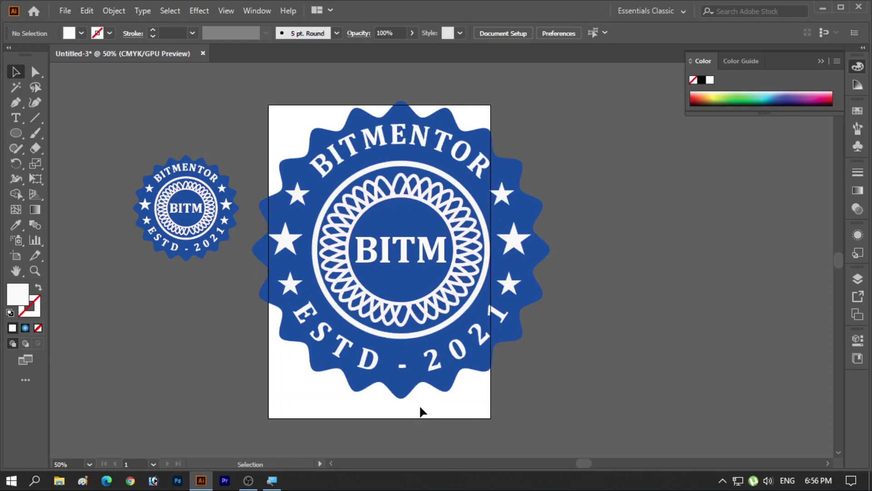